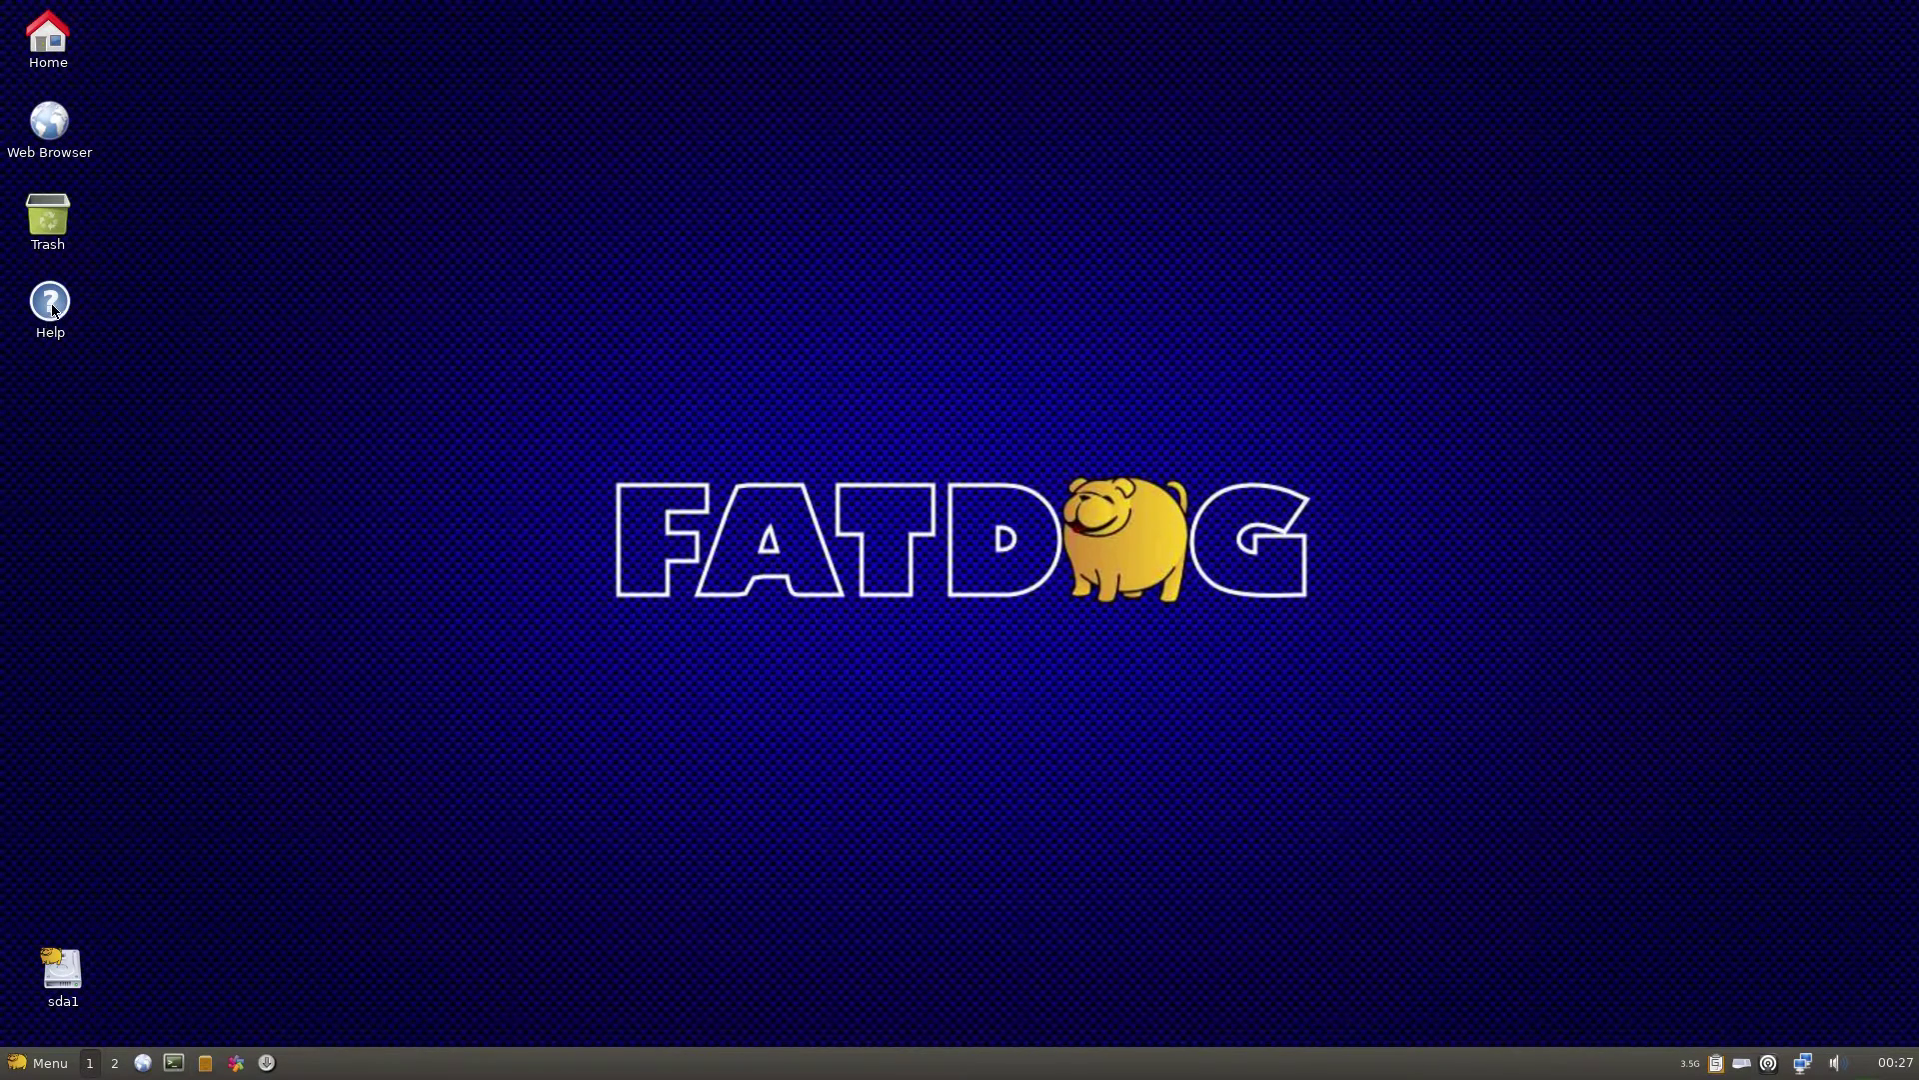
Open the Fatdog help FAQ, maximise it, then close it
double_click(50, 308)
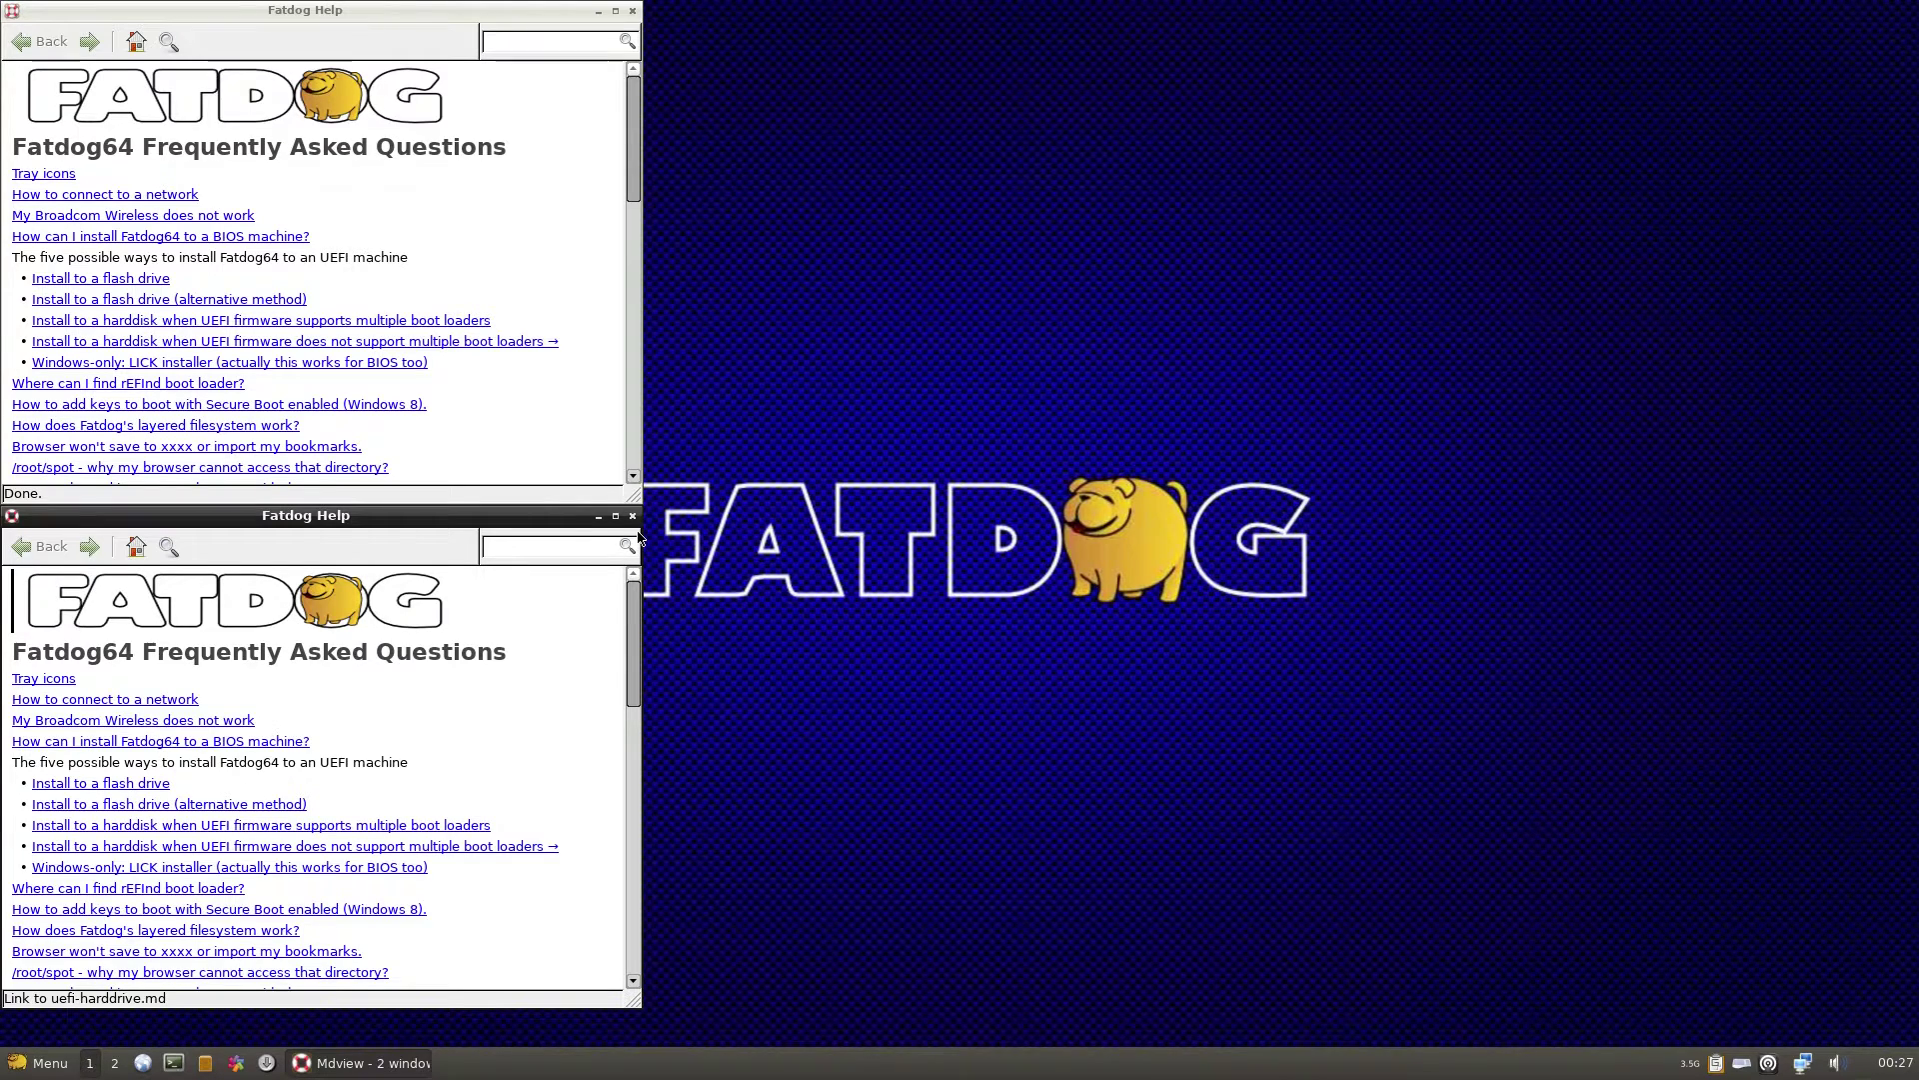
left_click(632, 516)
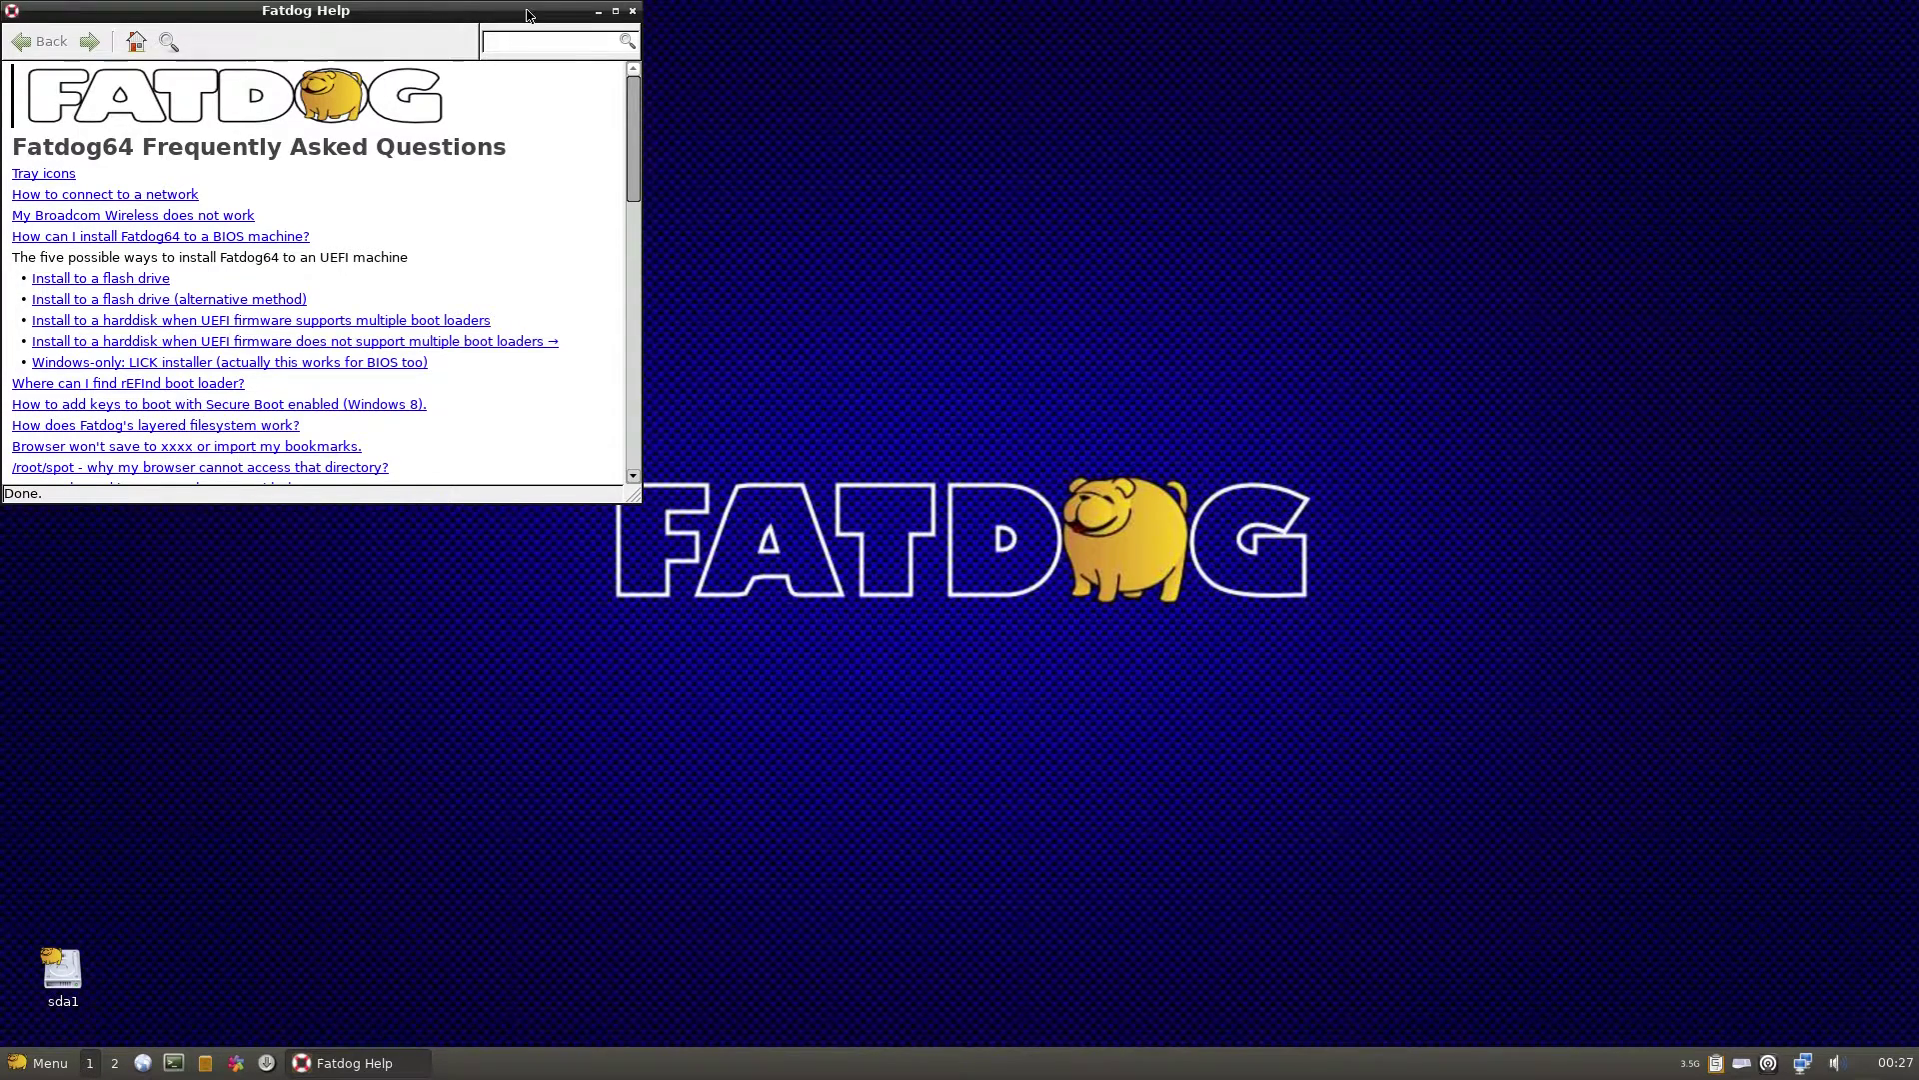
left_click(616, 10)
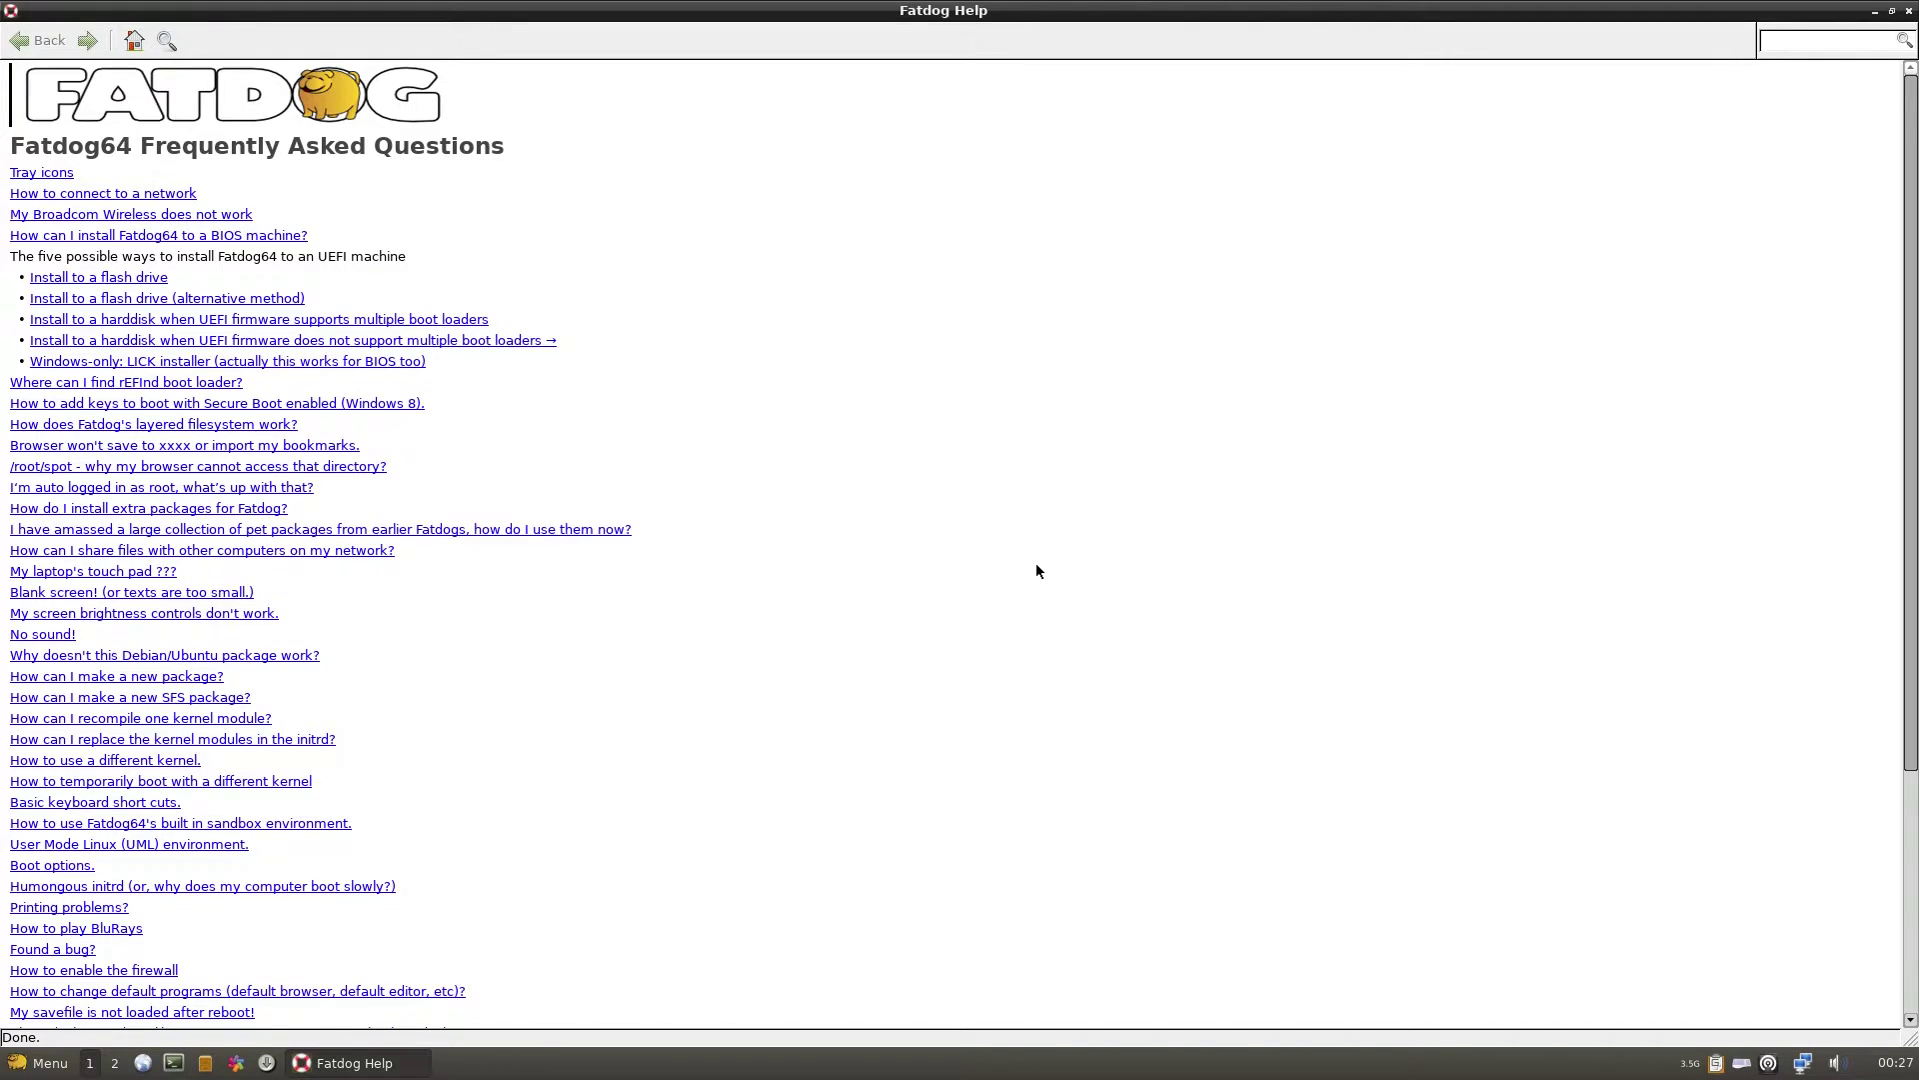
left_click(1909, 10)
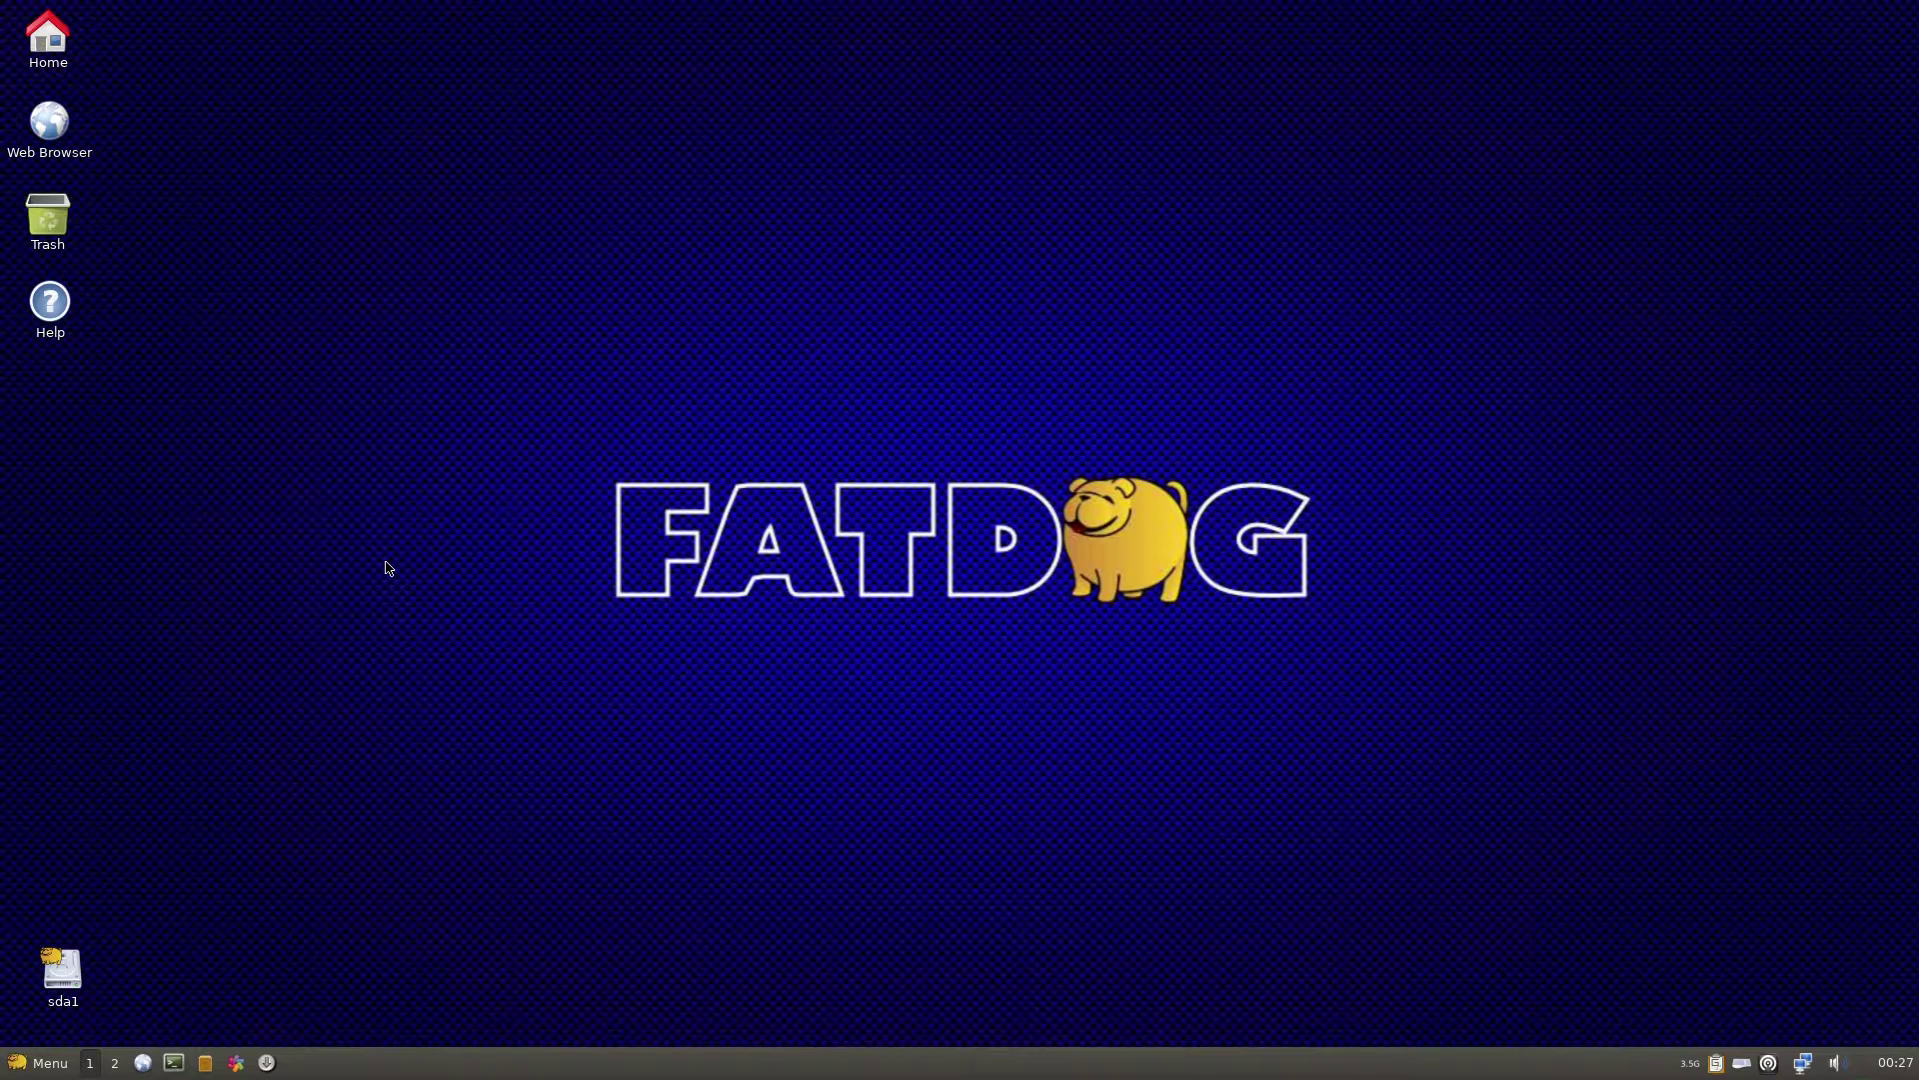
Browse the main applications menu and desktop menu, then launch the Gslapt package manager
left_click(20, 1068)
left_click(470, 648)
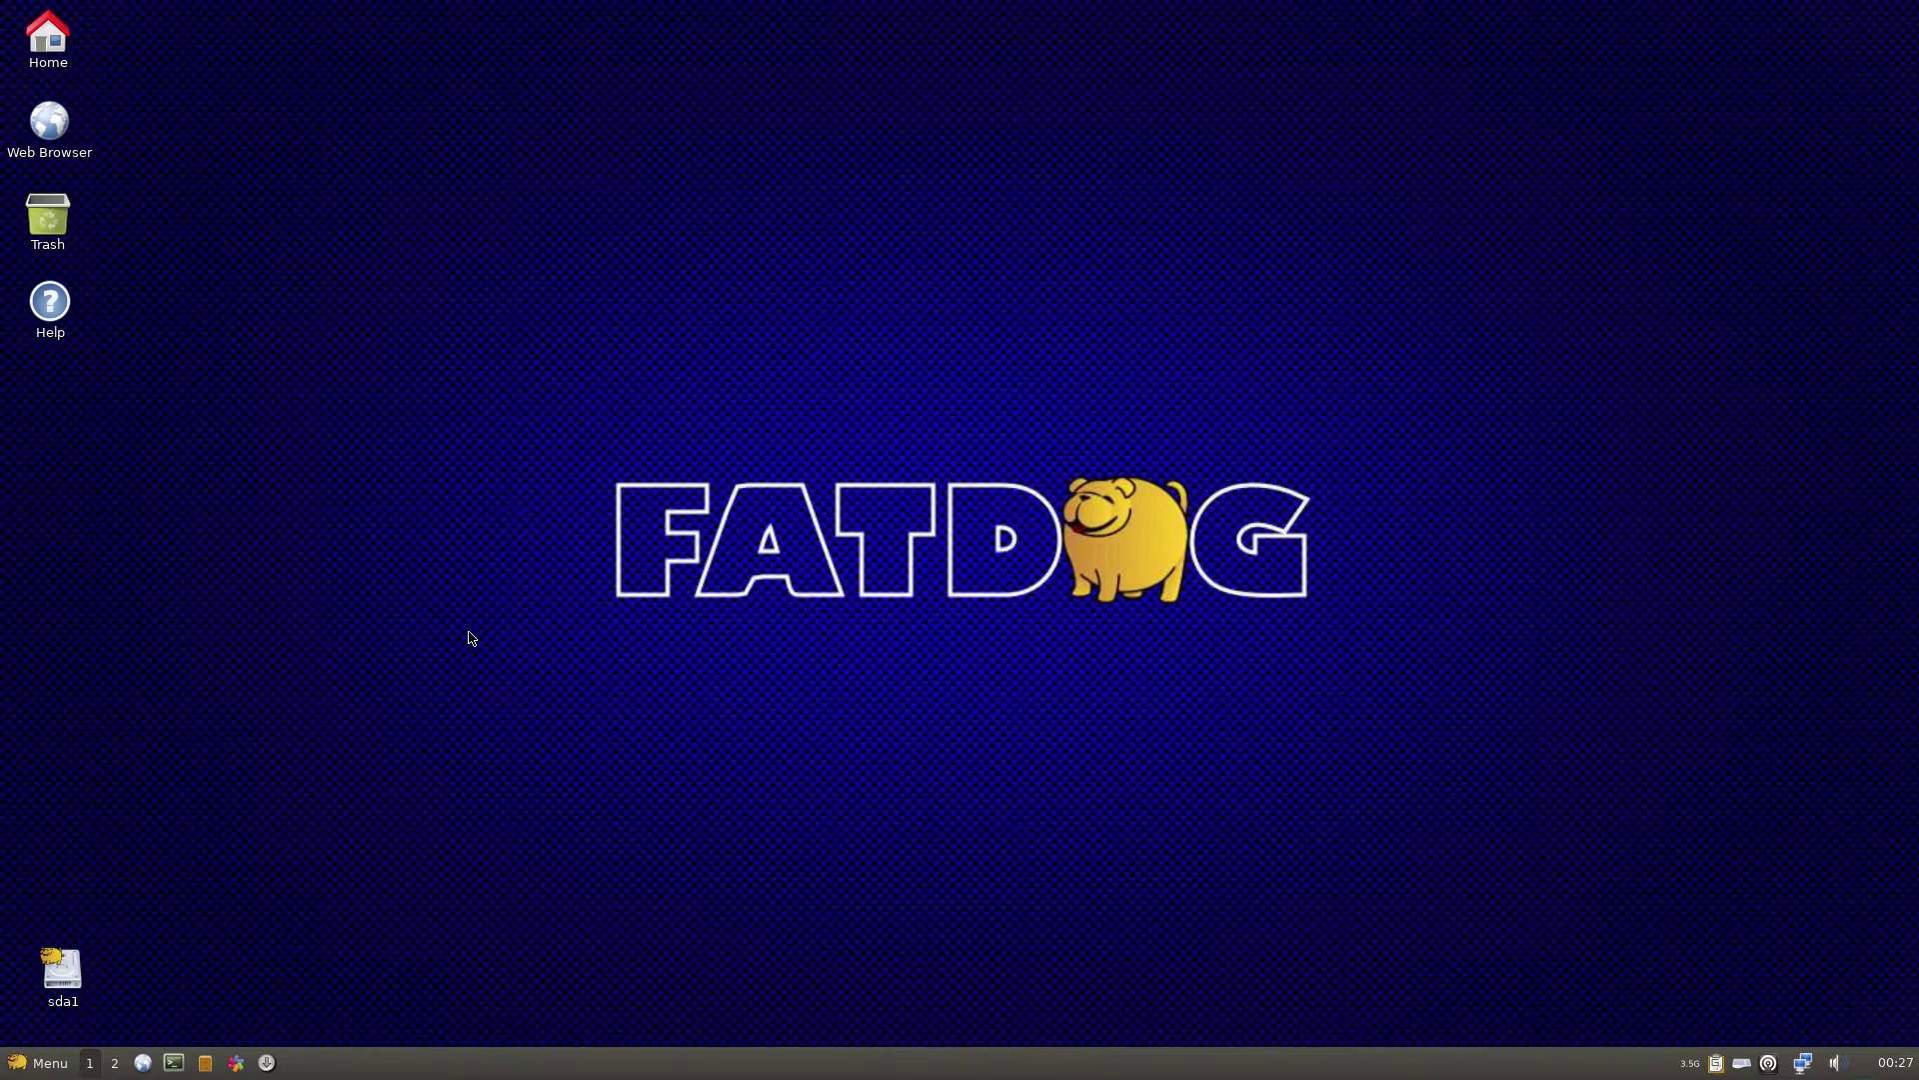
right_click(755, 187)
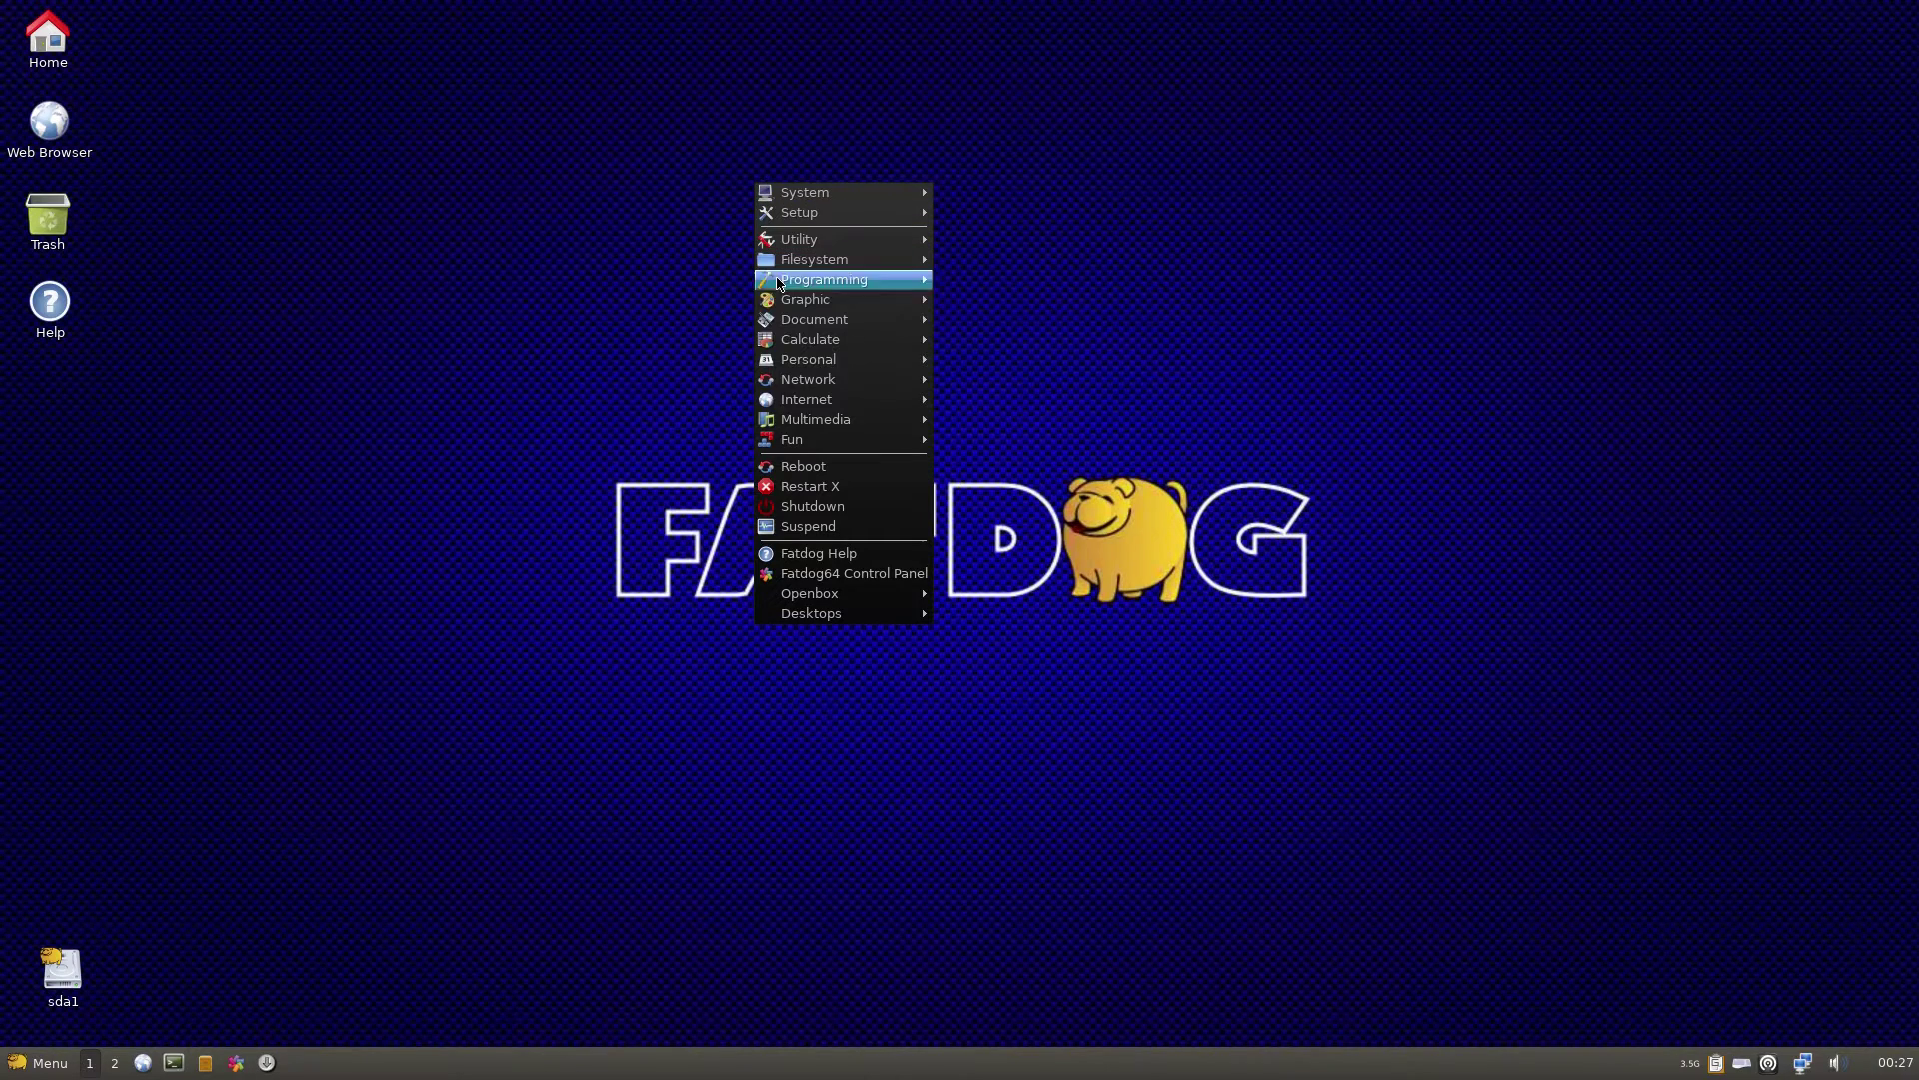
left_click(418, 378)
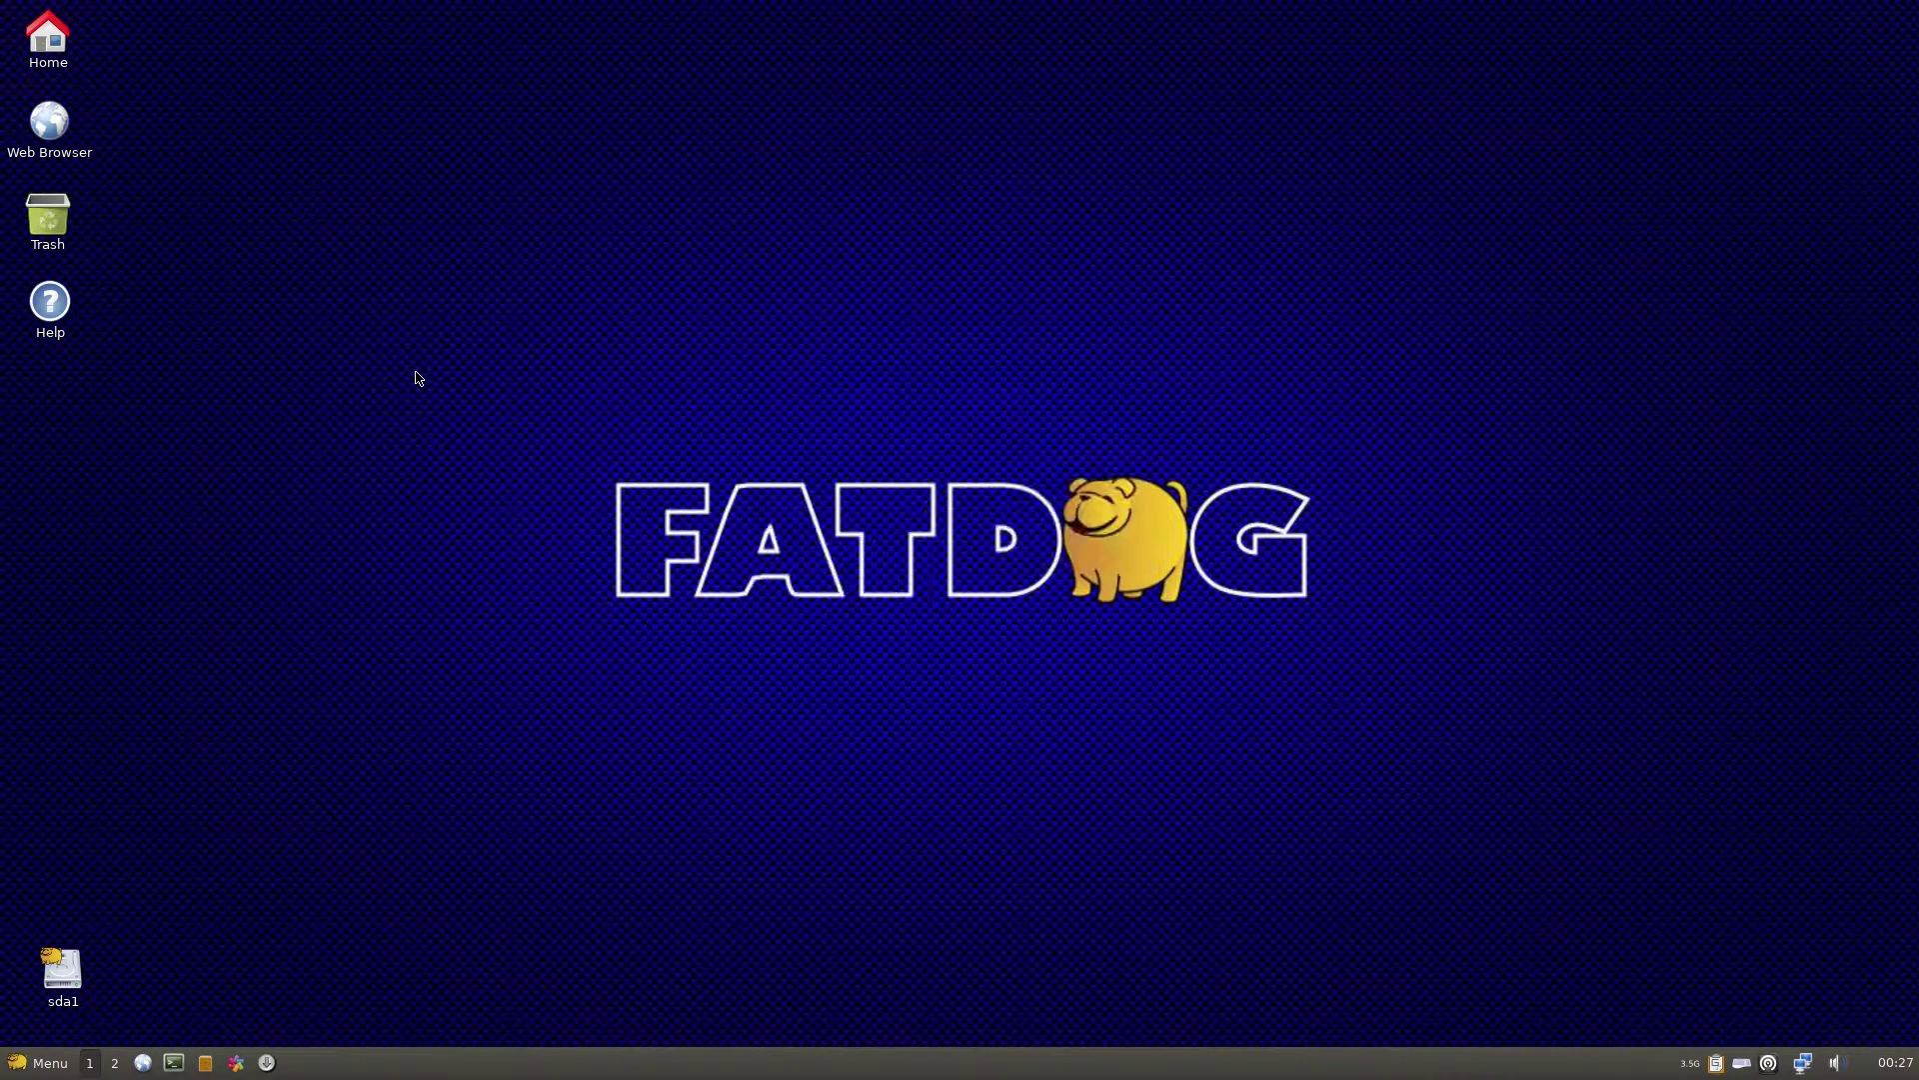
left_click(22, 1066)
mouse_move(135, 522)
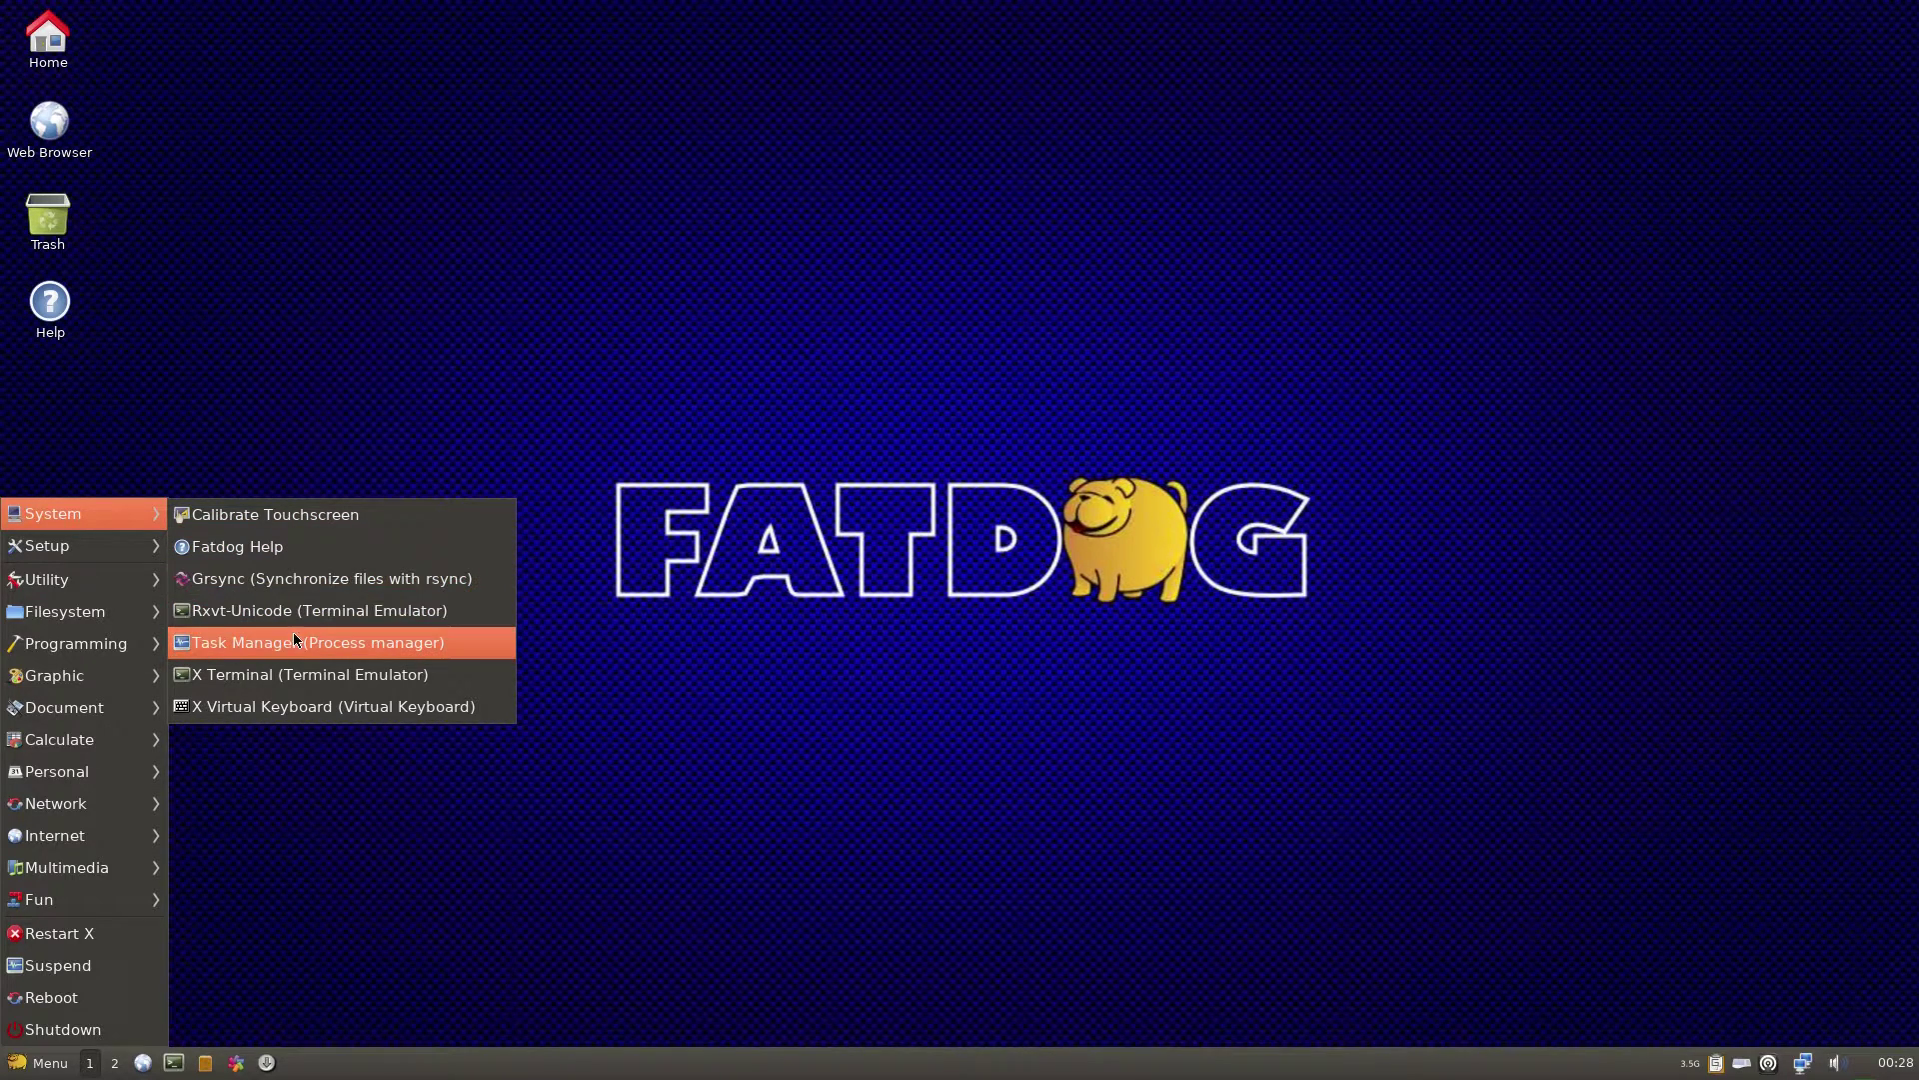
mouse_move(80, 538)
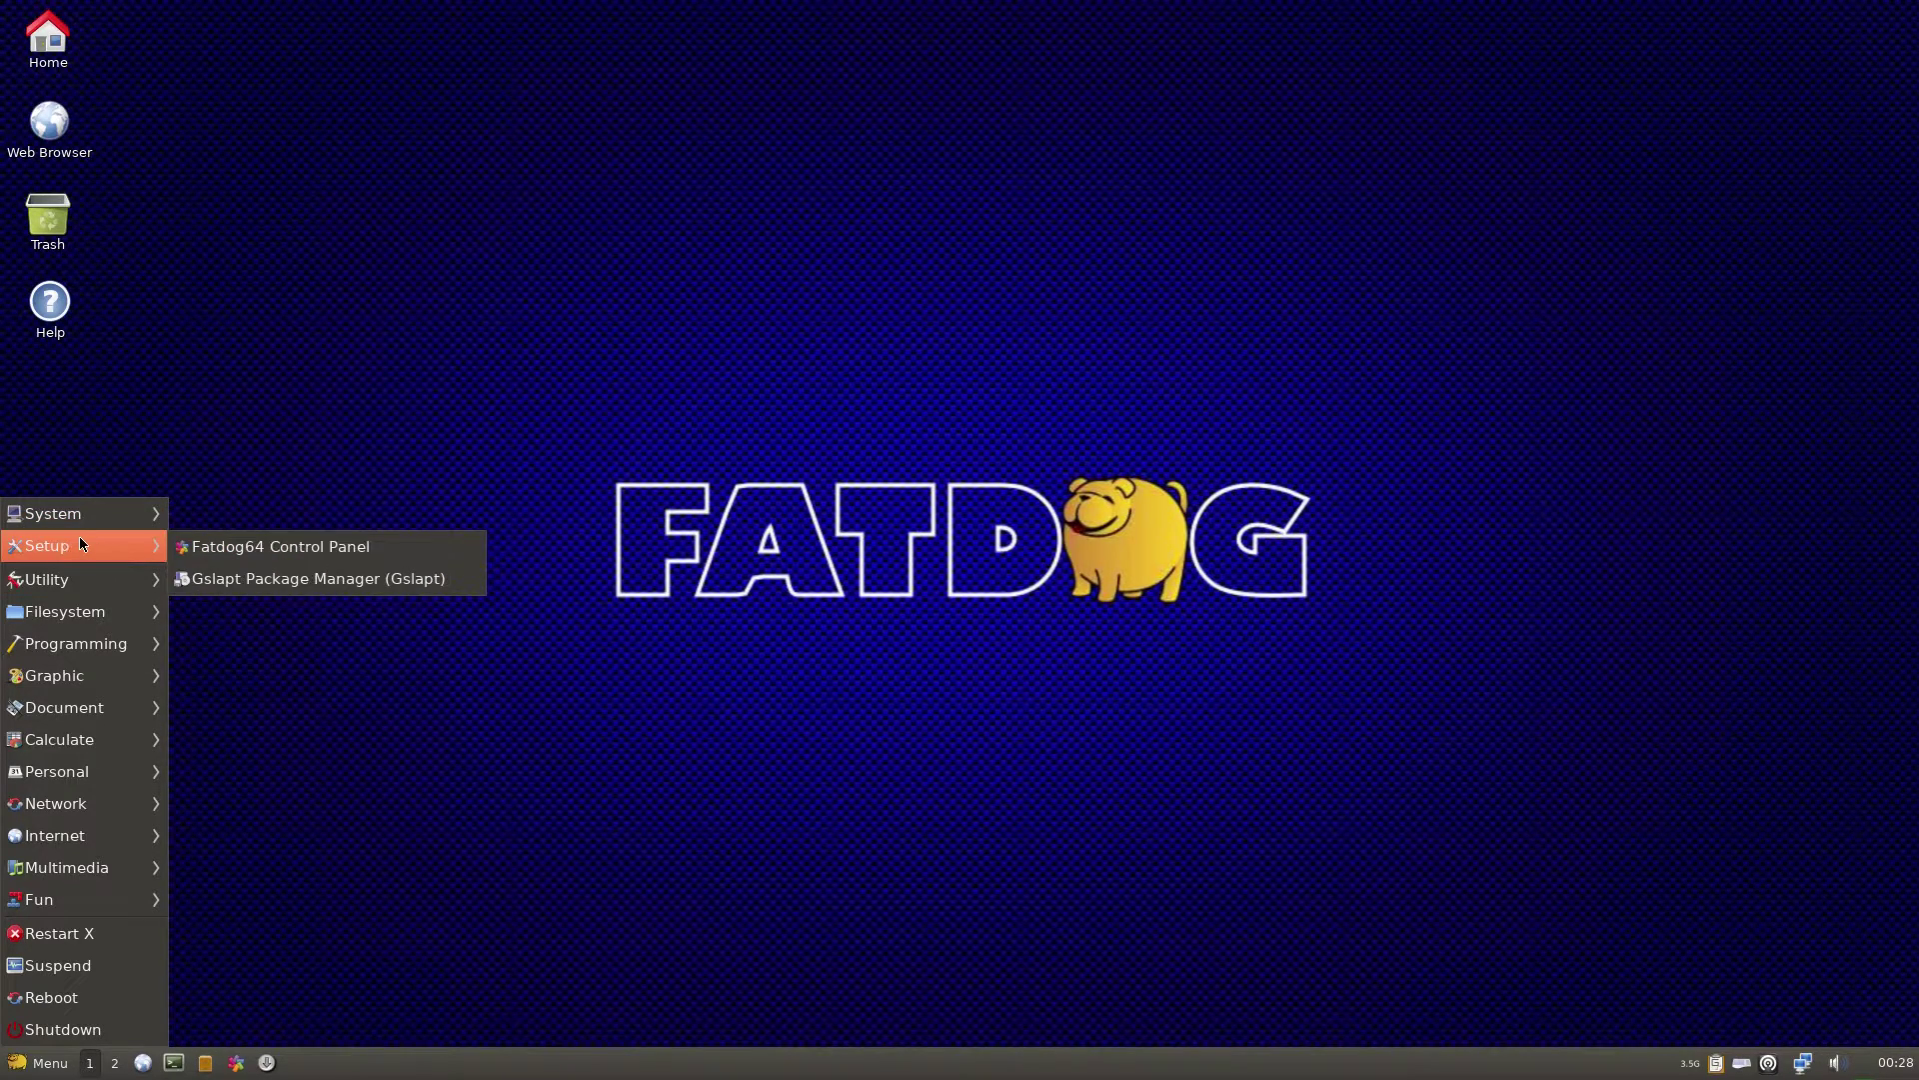
left_click(285, 585)
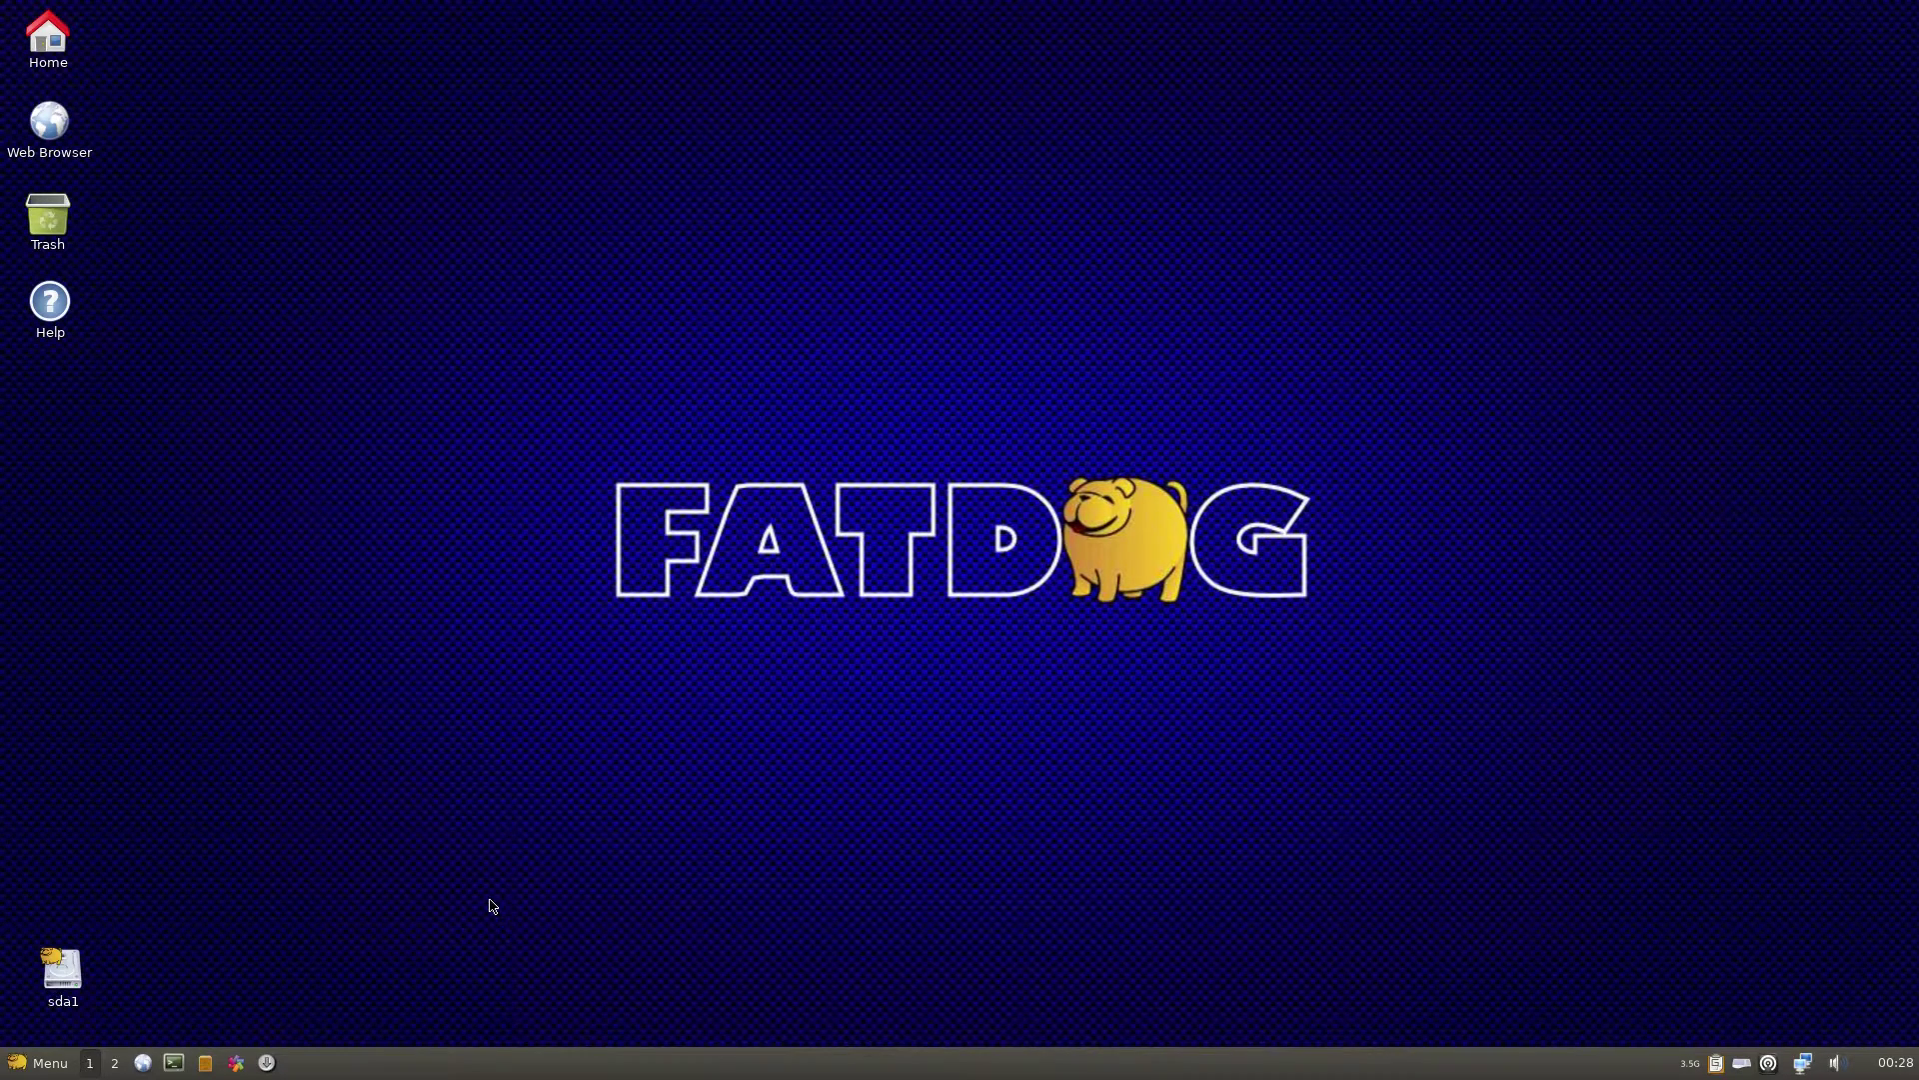
Open the Fatdog64 Control Panel on its Desktop page and scroll through its applets
left_click(237, 1063)
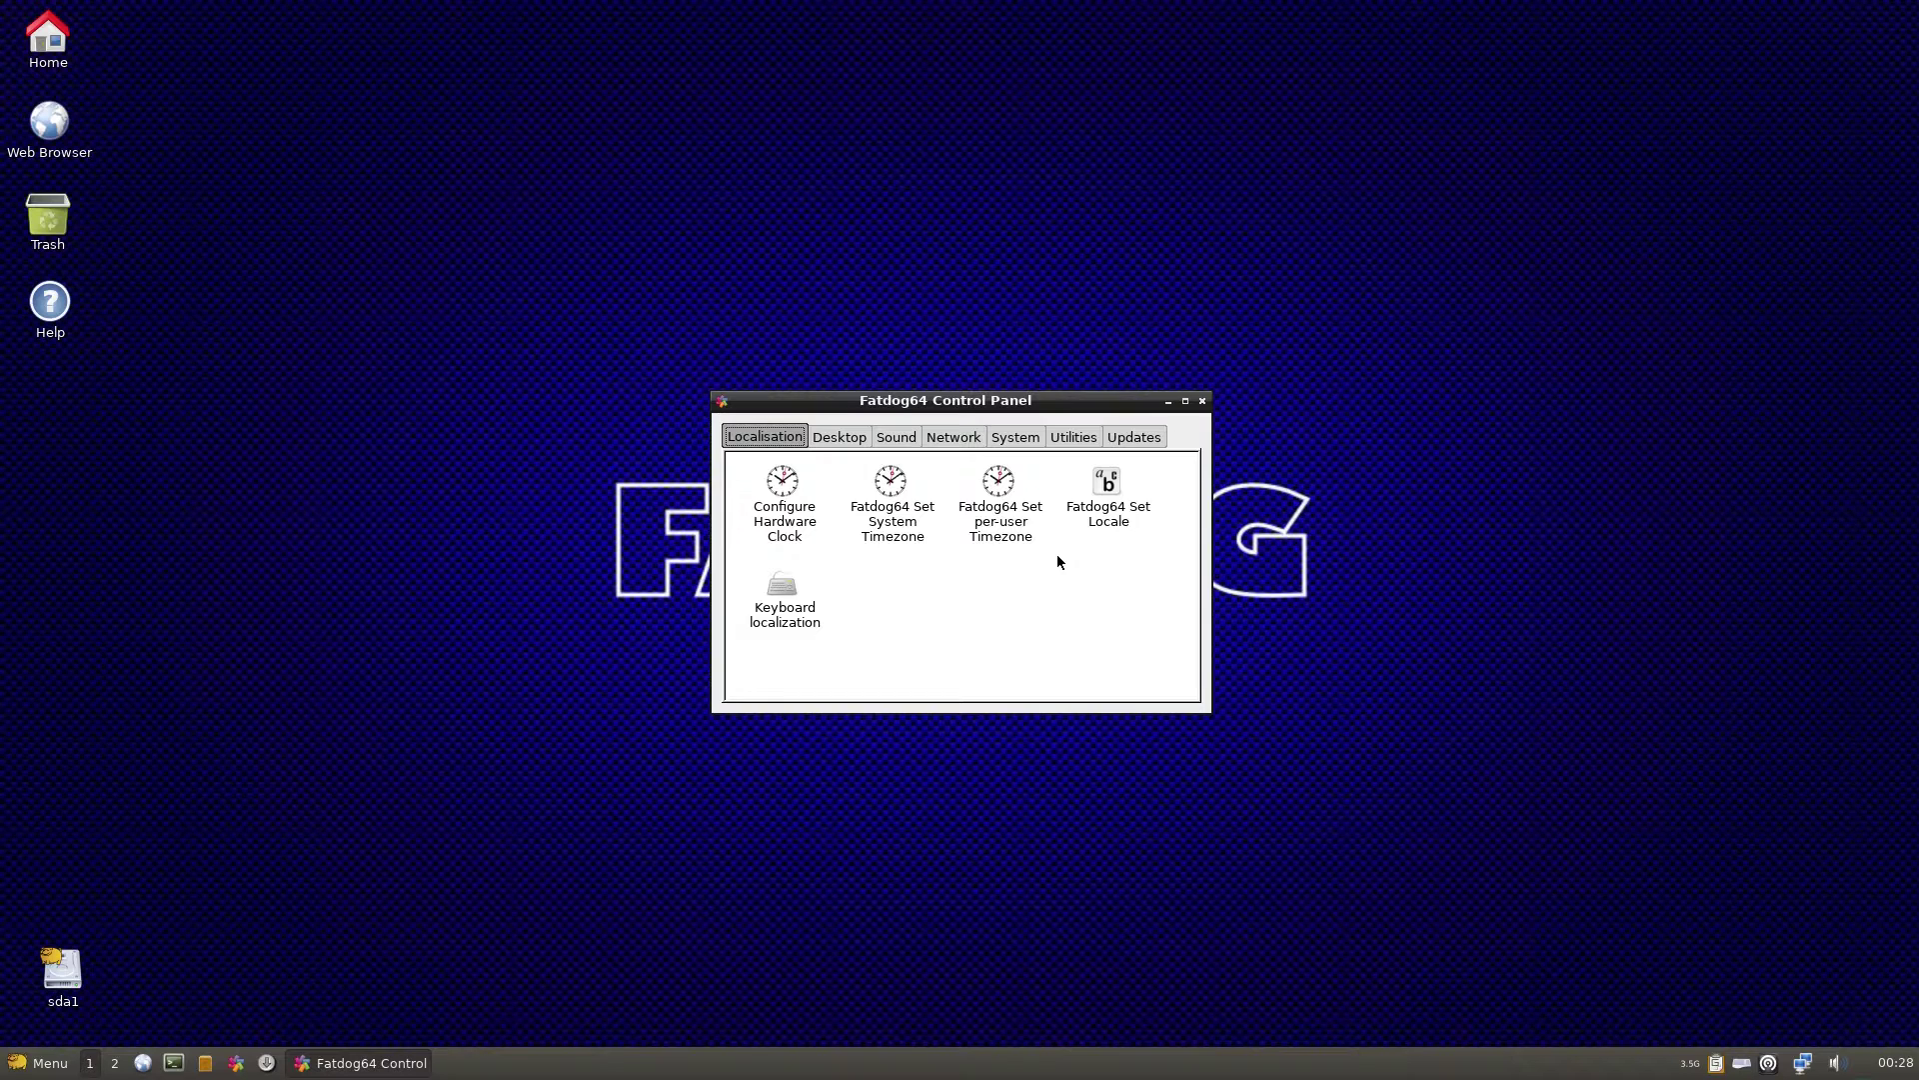
left_click(844, 440)
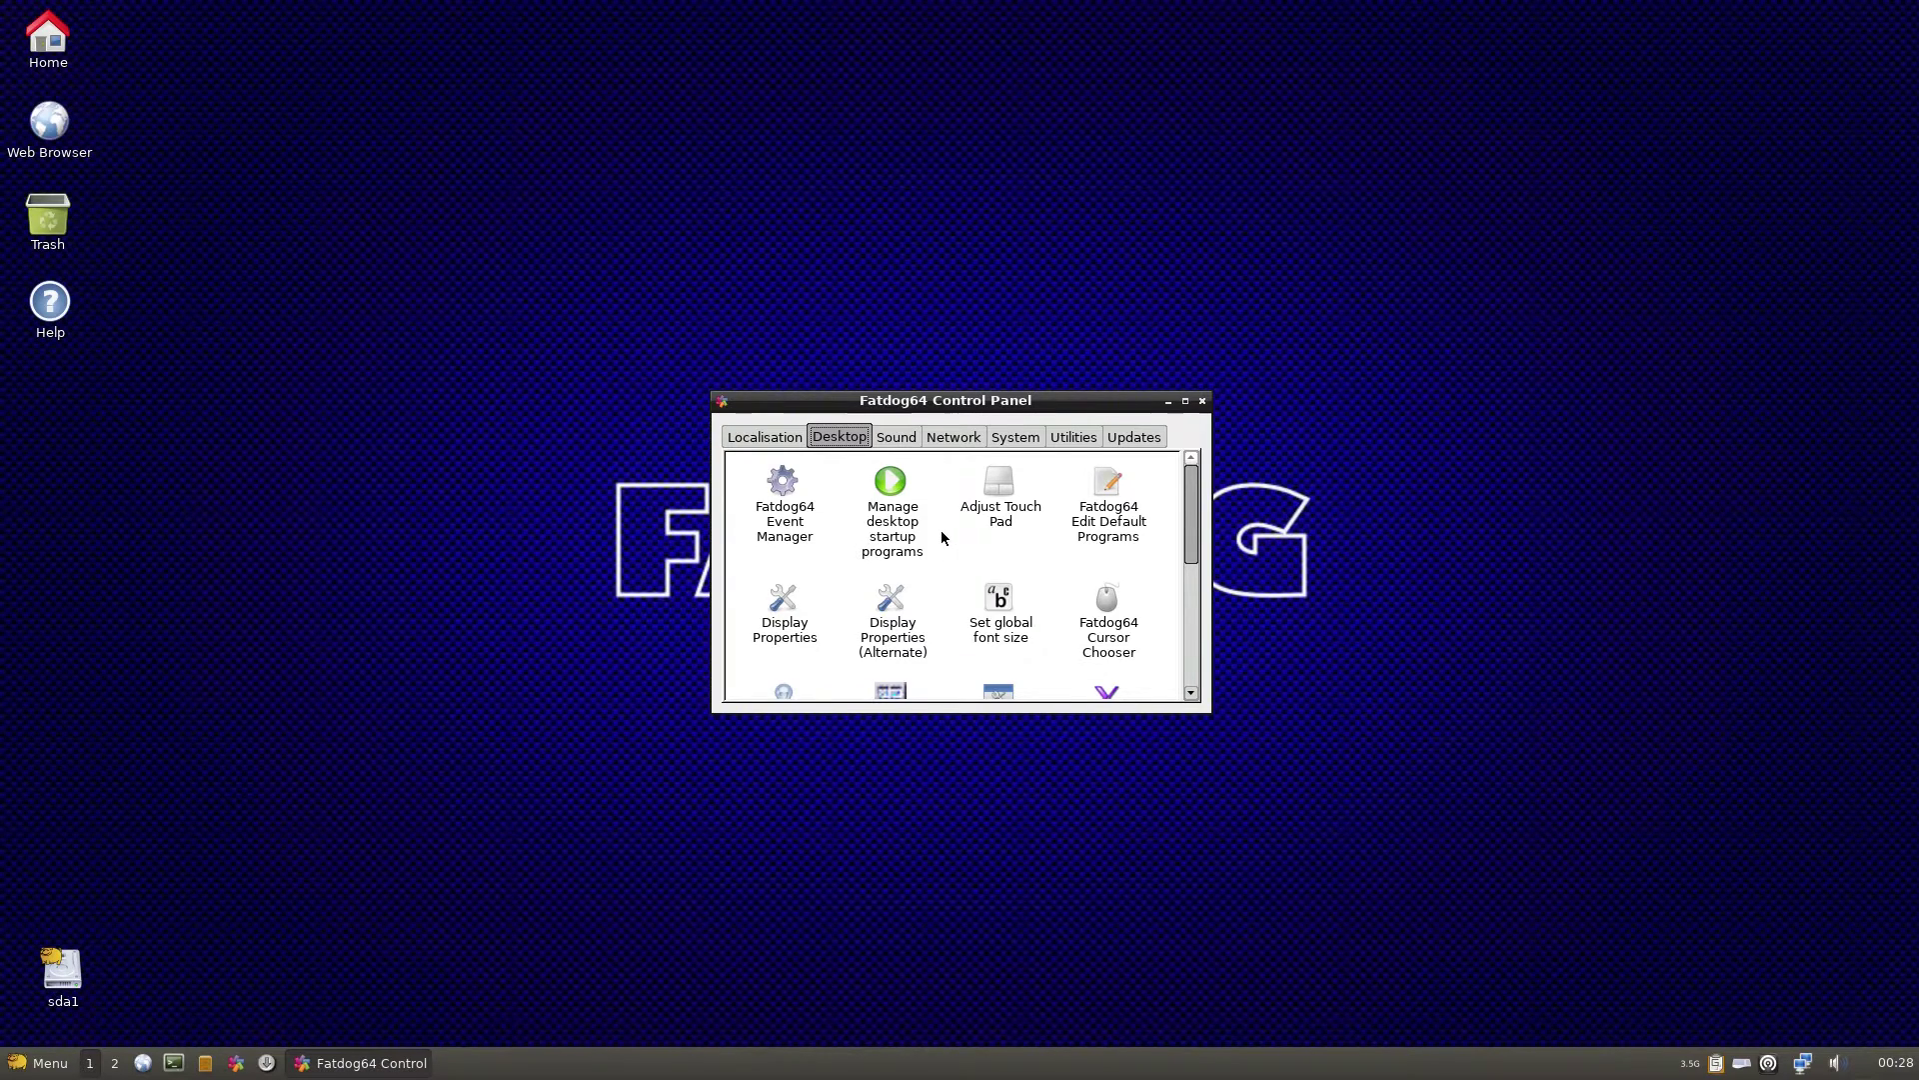
scroll(942, 537, "down", 1)
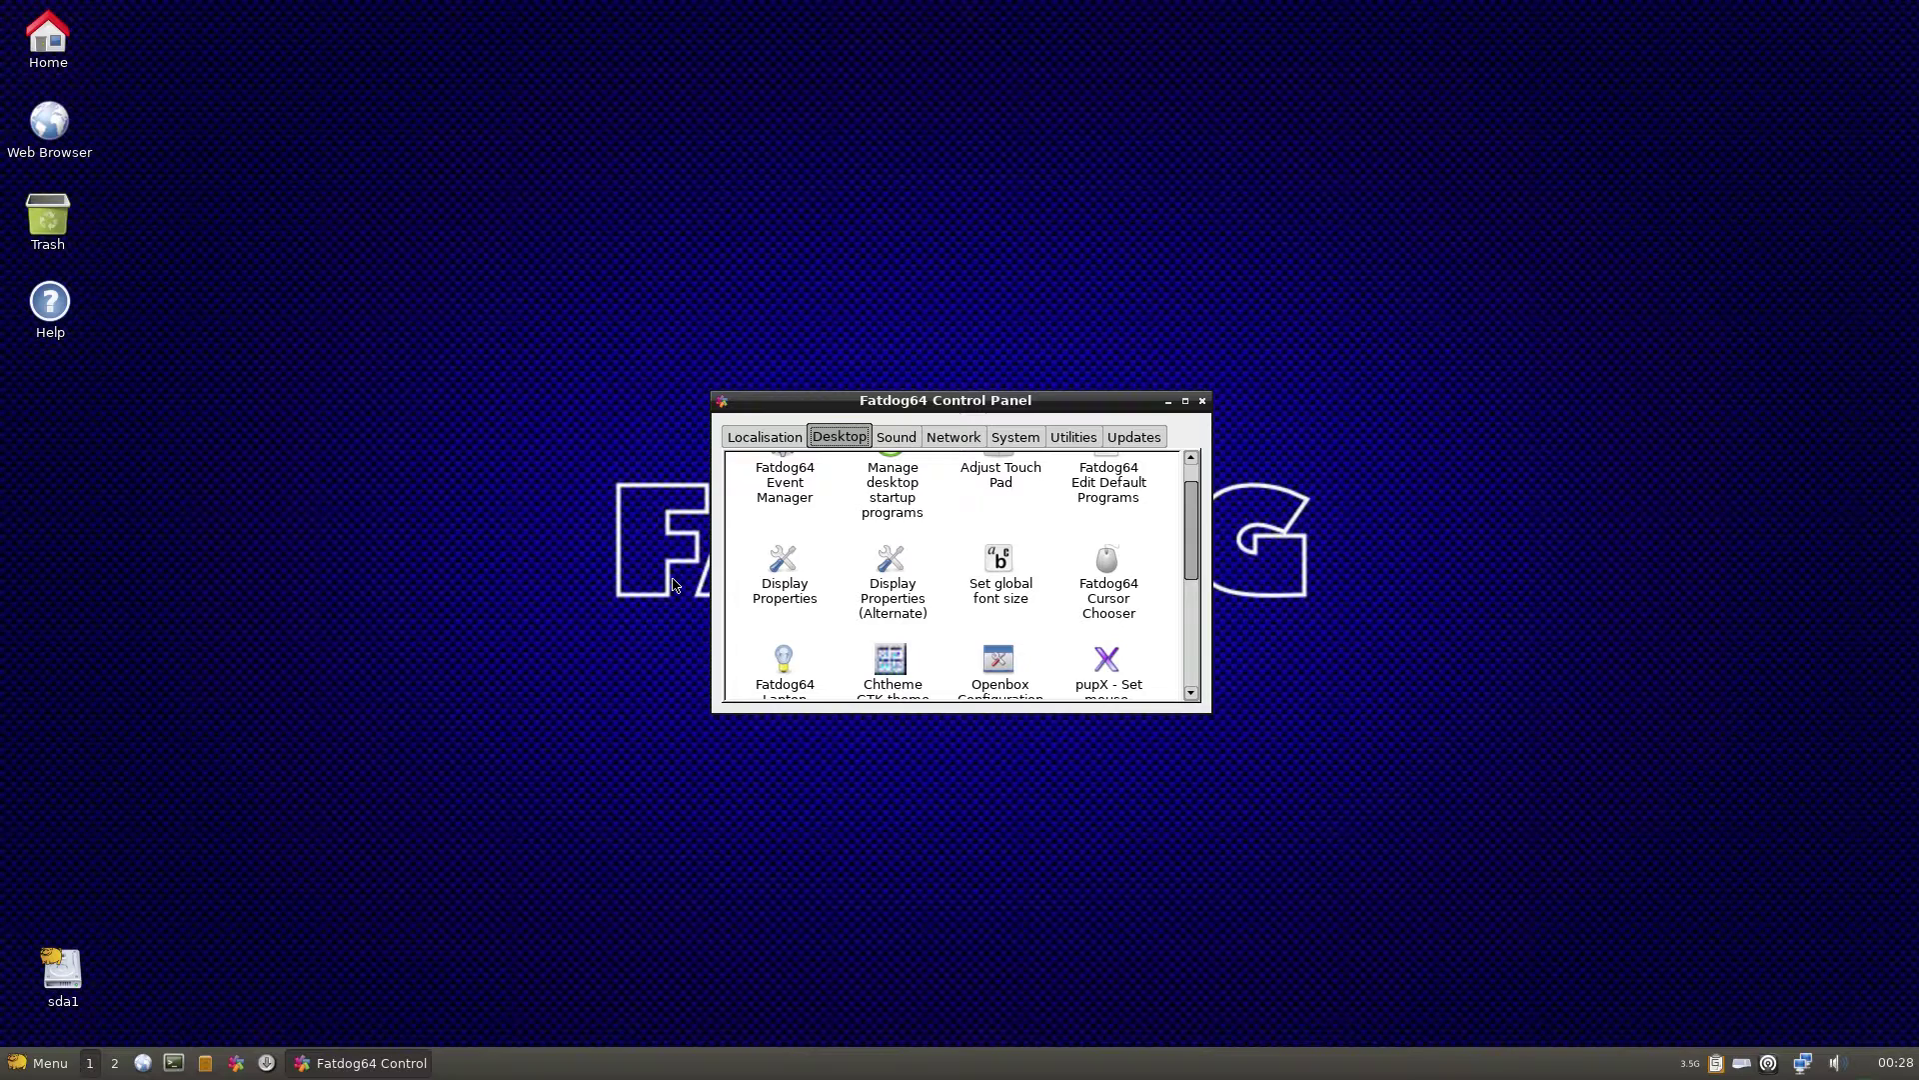
scroll(929, 576, "down", 2)
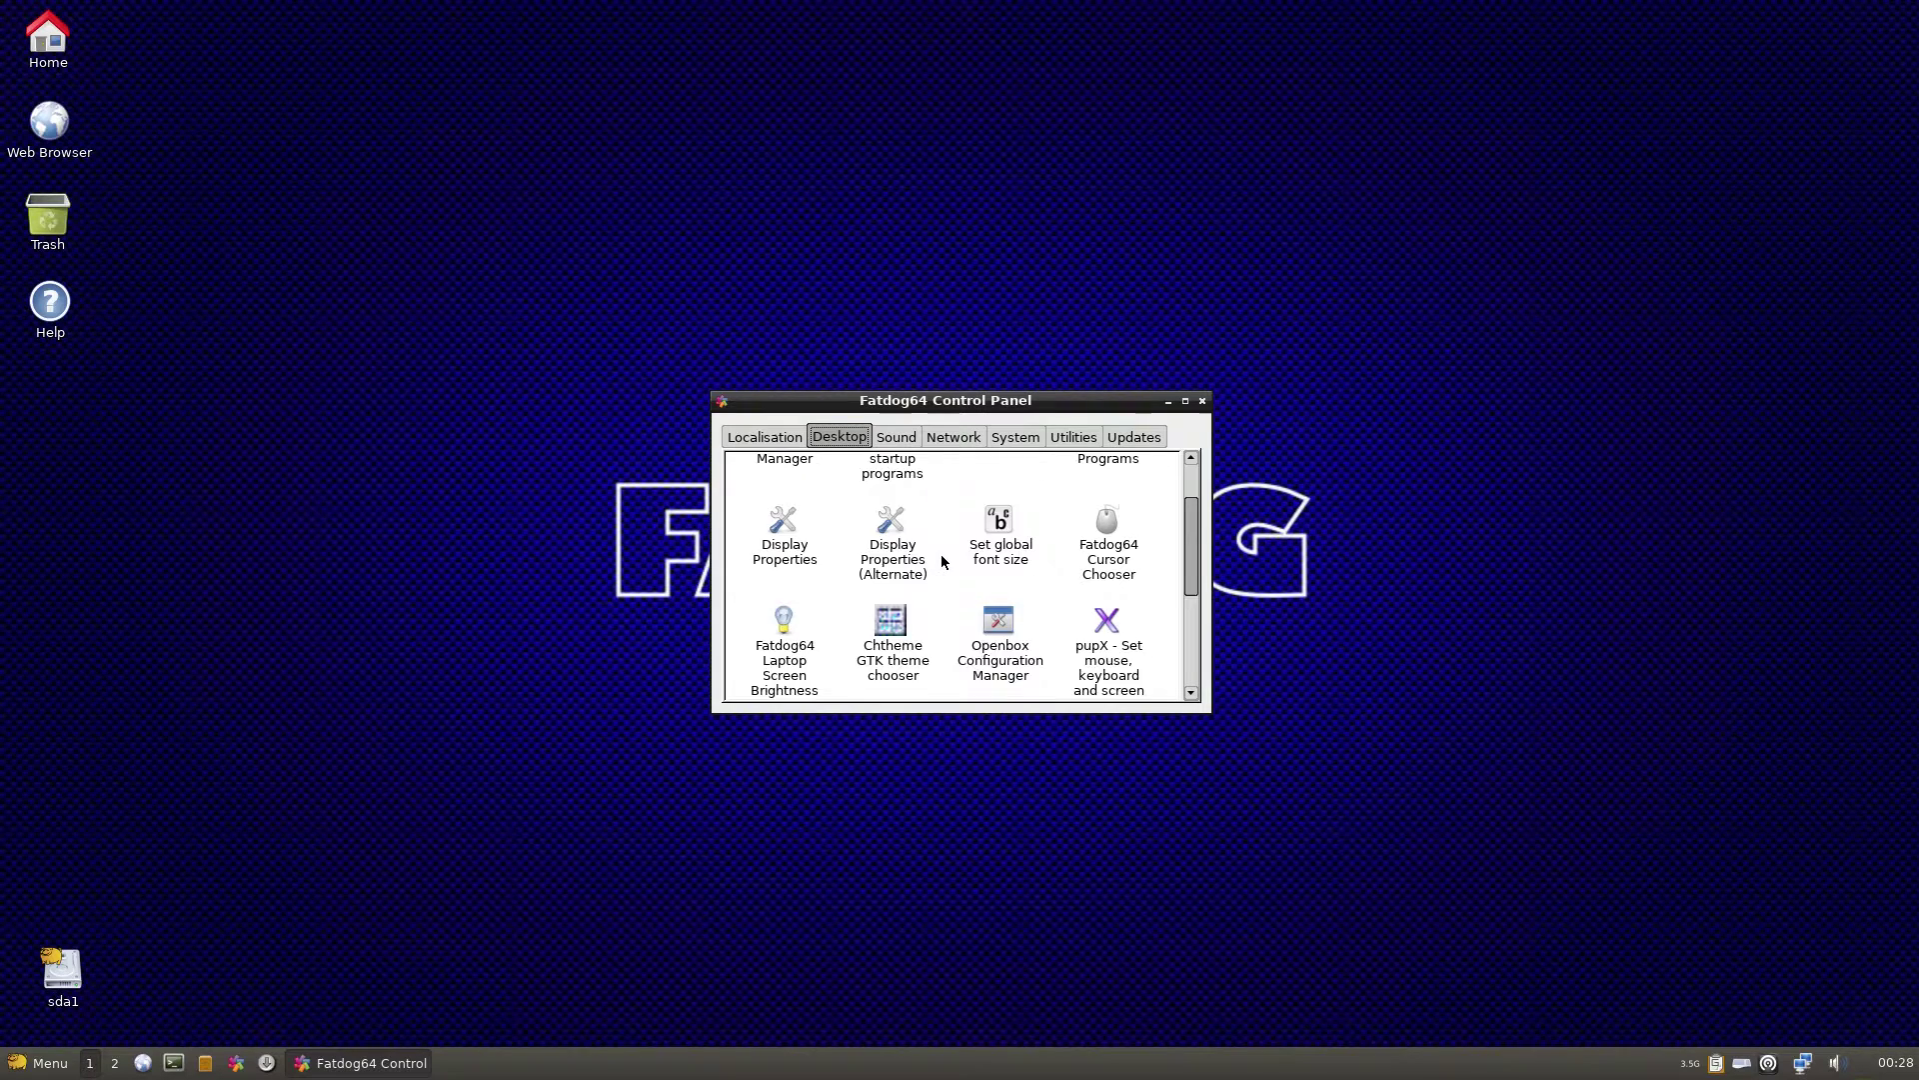
scroll(941, 562, "down", 3)
scroll(941, 562, "down", 2)
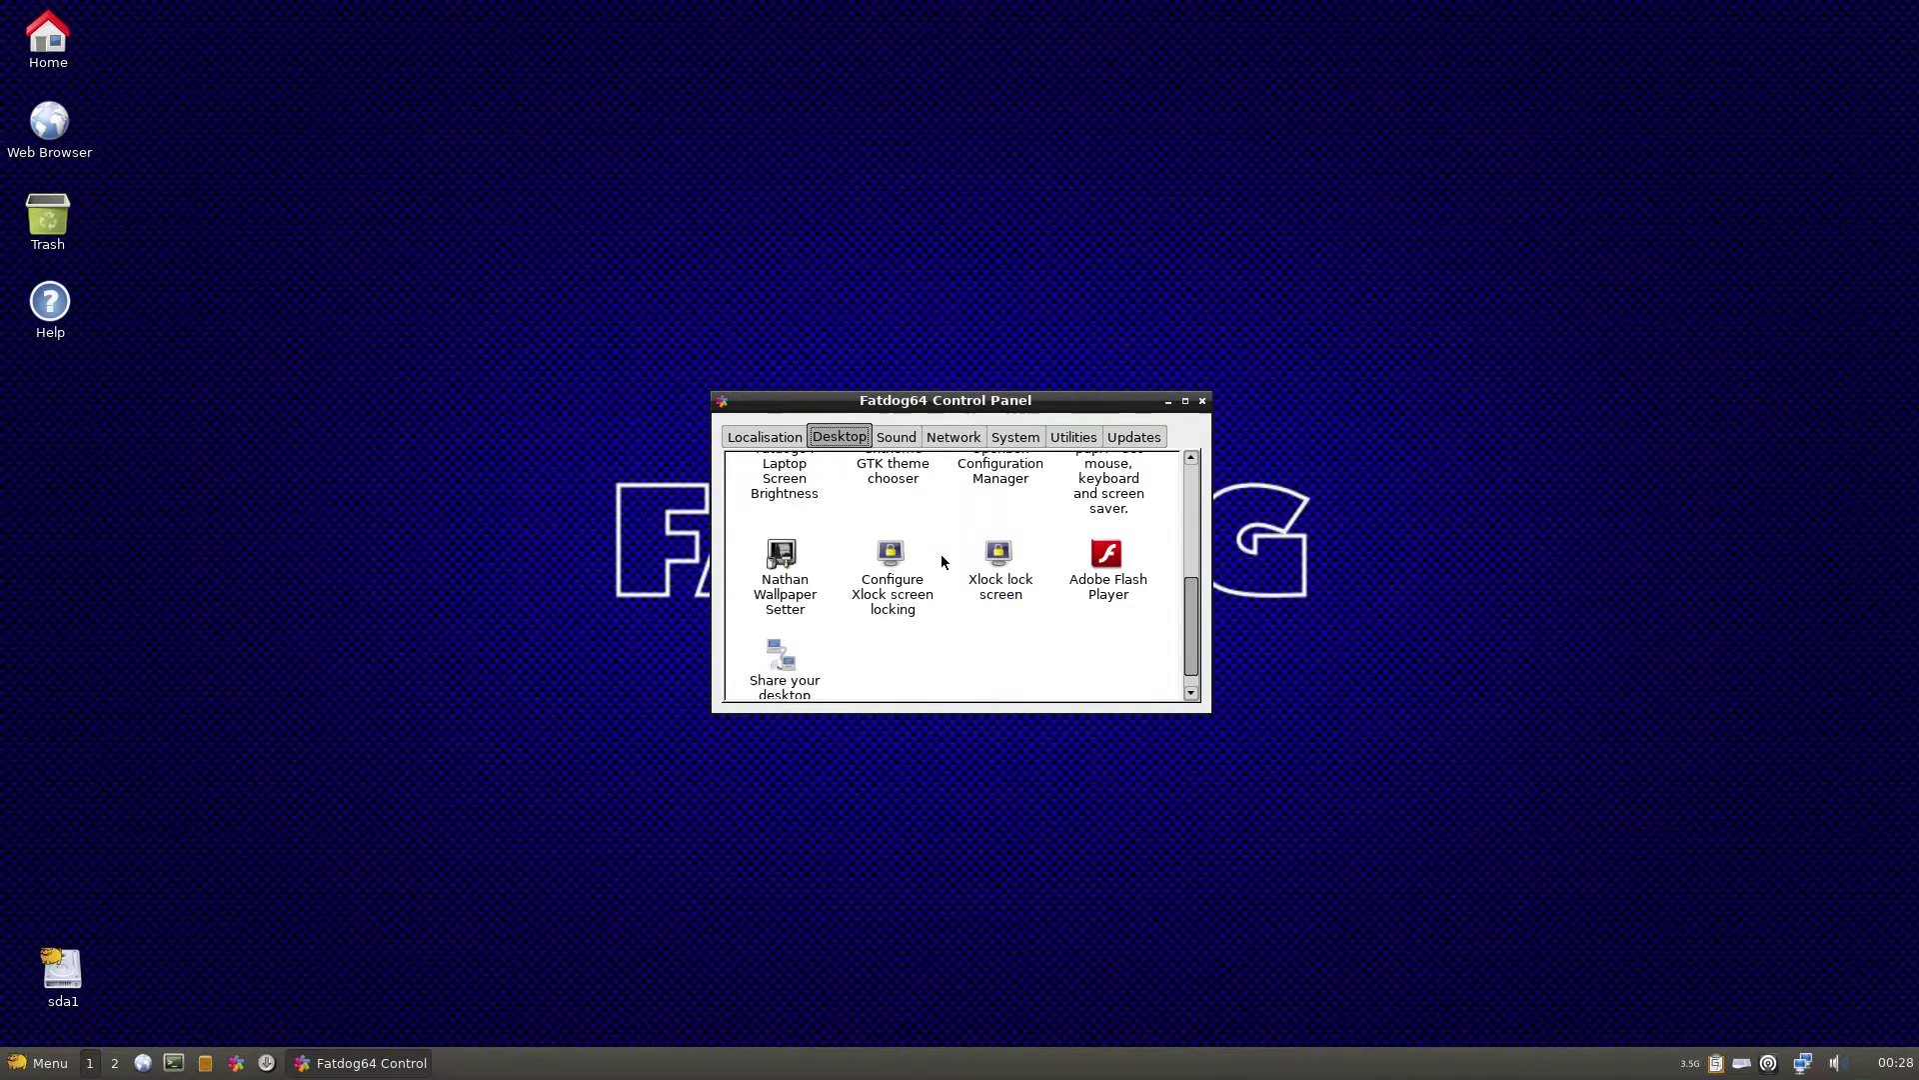
Open Nathan Wallpaper Setter, browse its images, and close it without changing the background
left_click(779, 537)
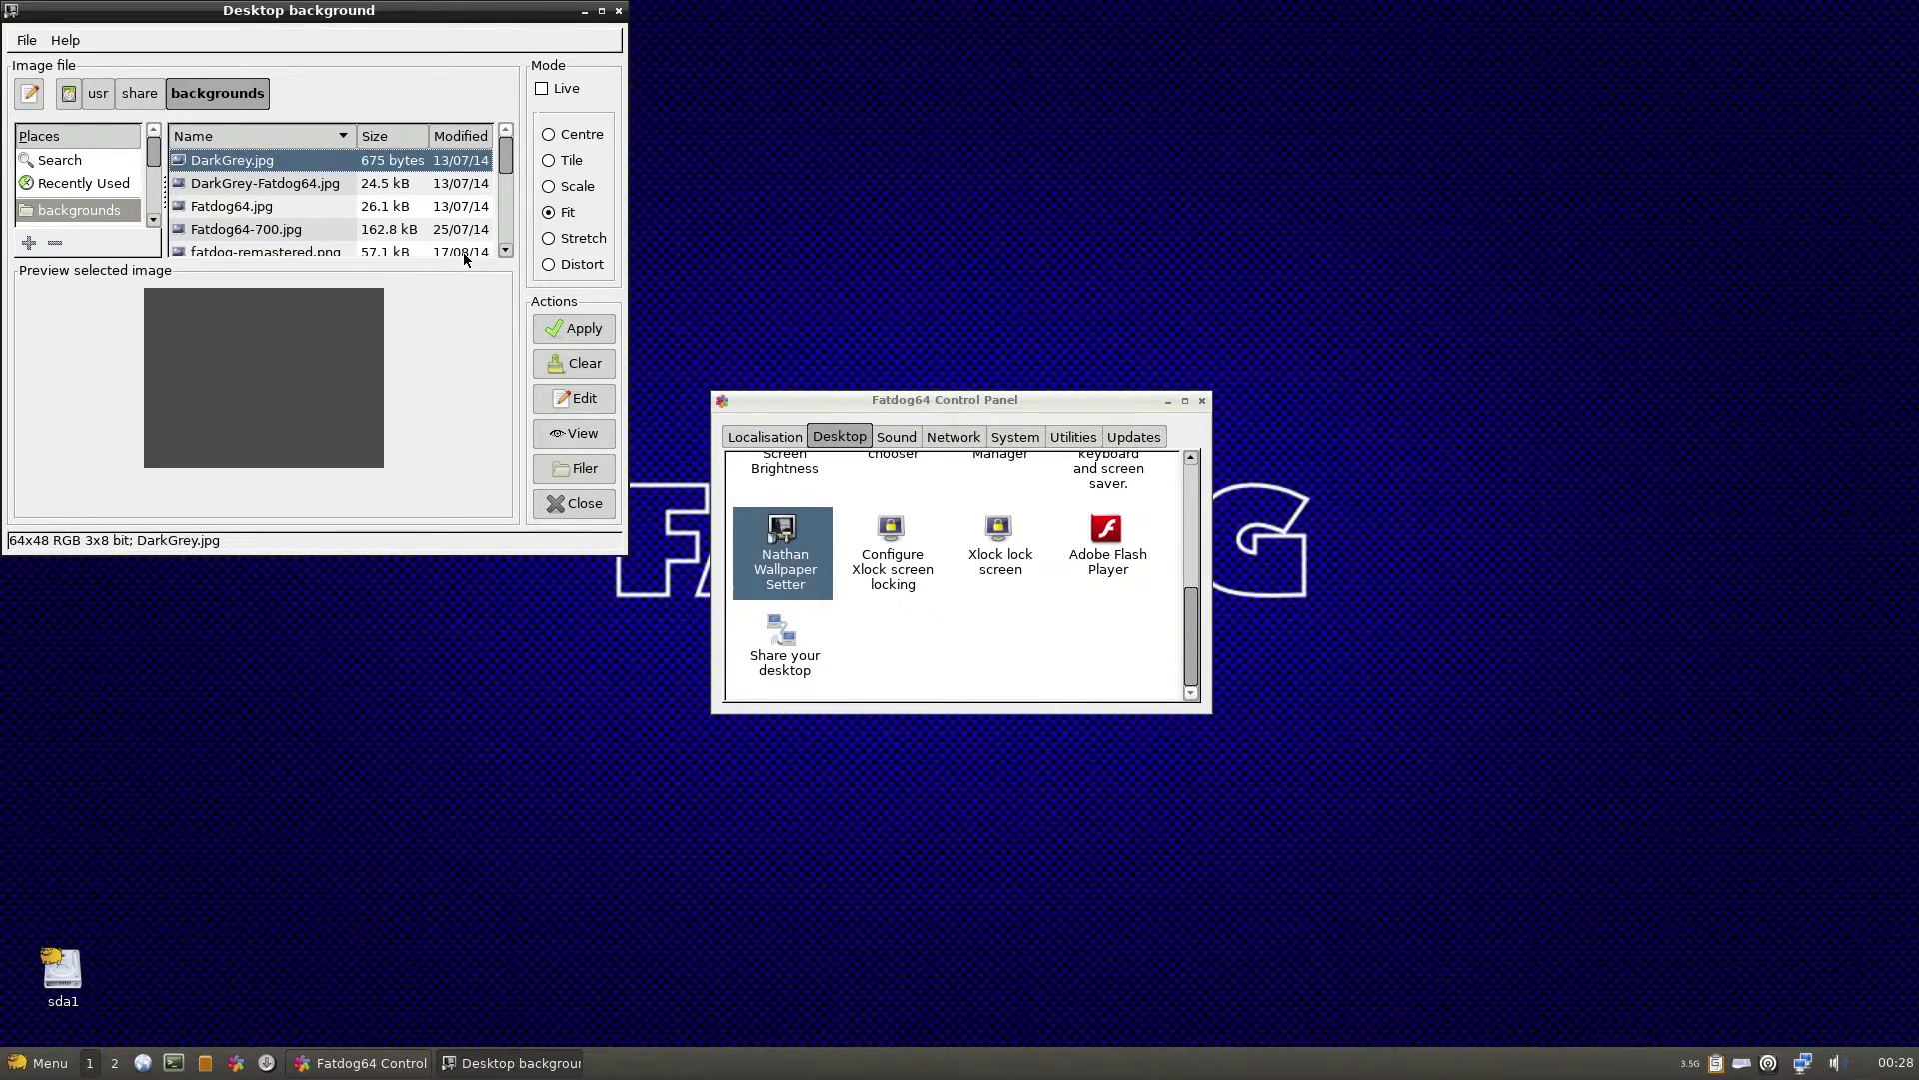
scroll(360, 192, "down", 5)
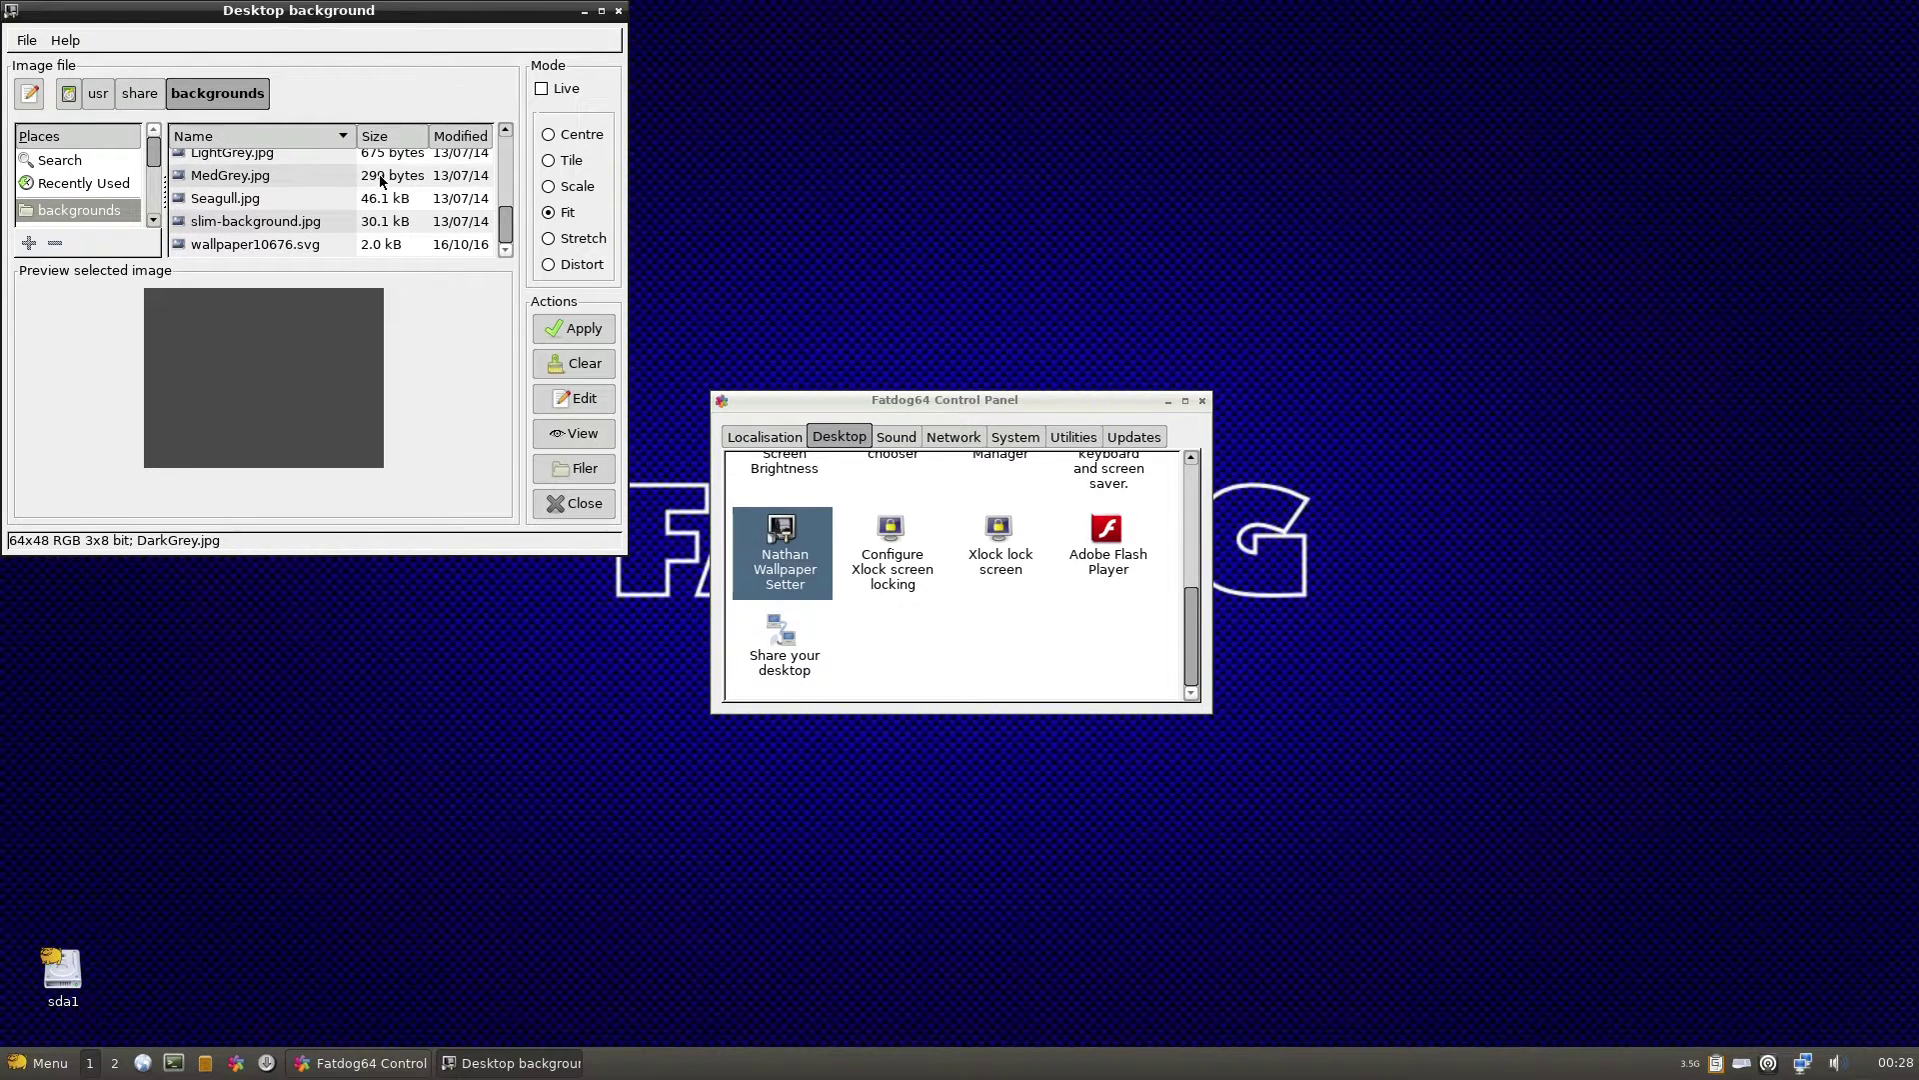
left_click(618, 11)
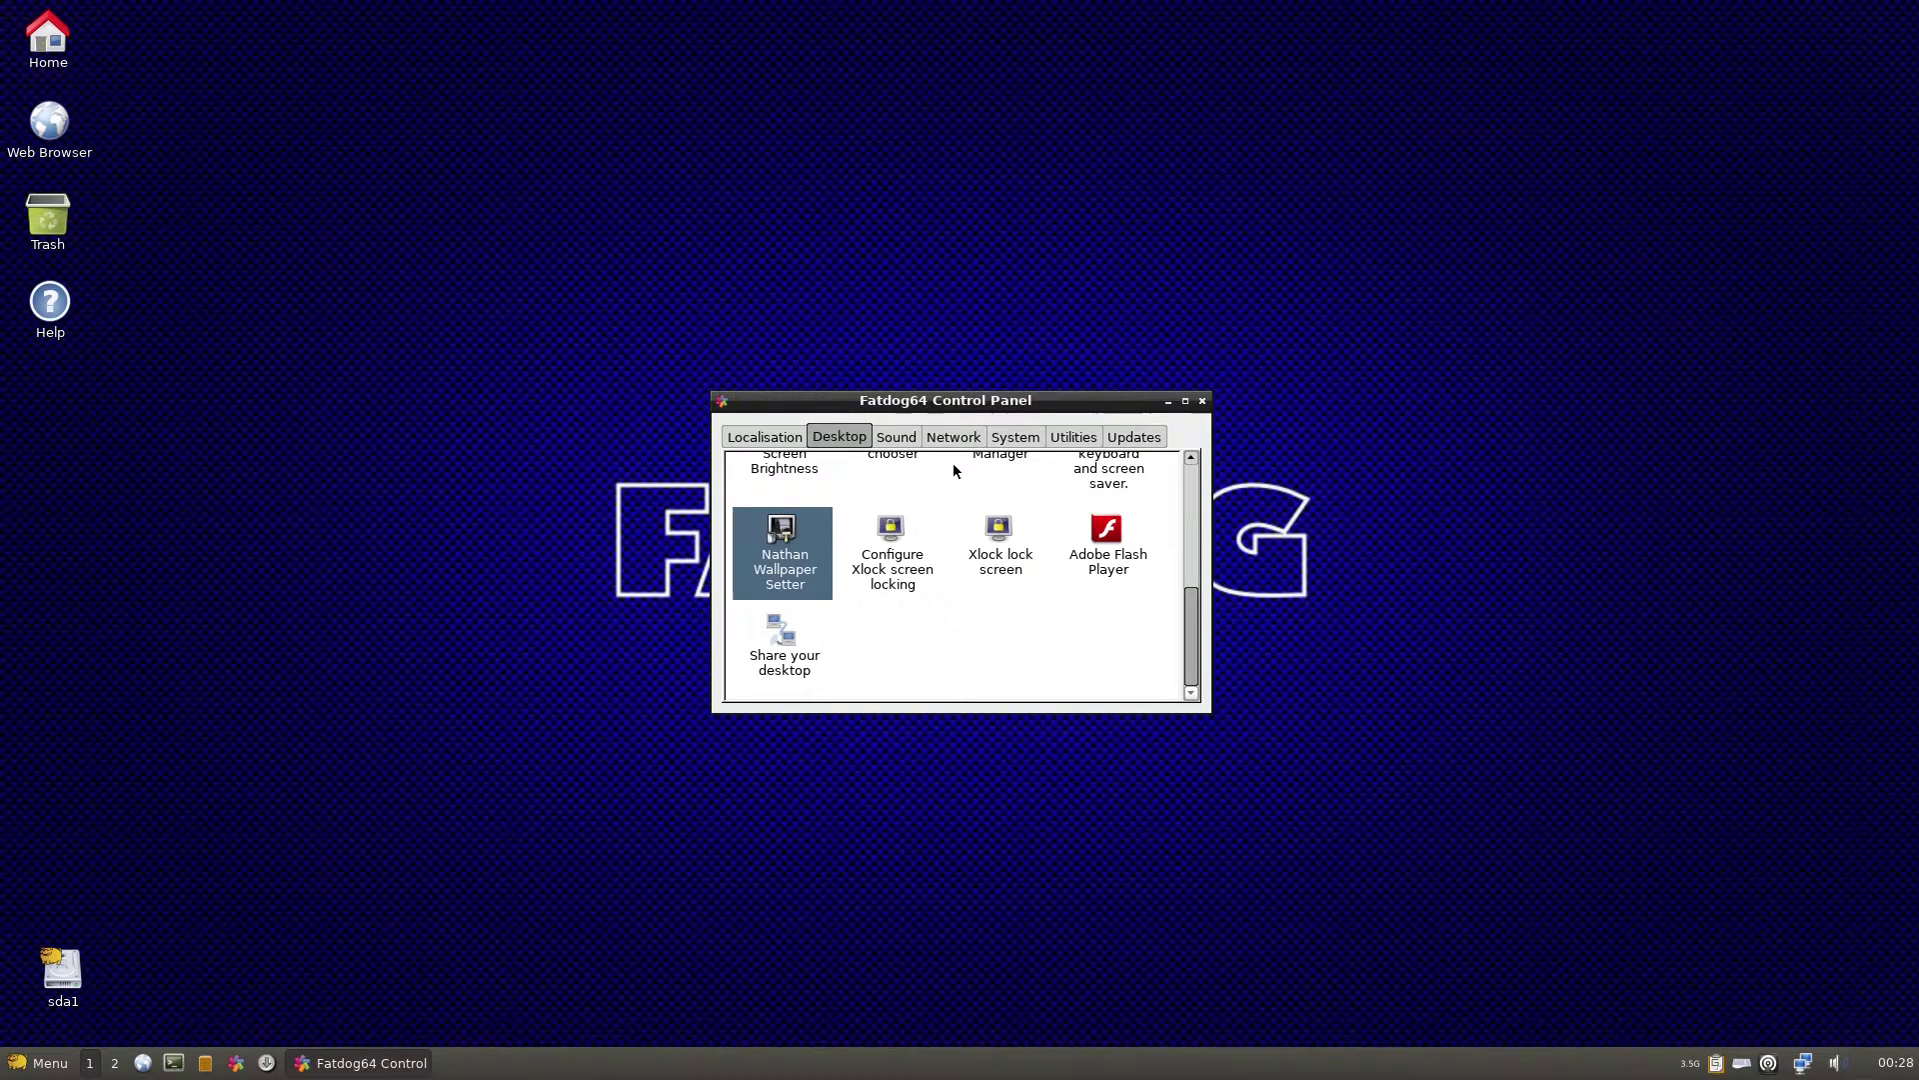
Move the Control Panel higher on screen and switch from Sound to its Network page
left_click(894, 442)
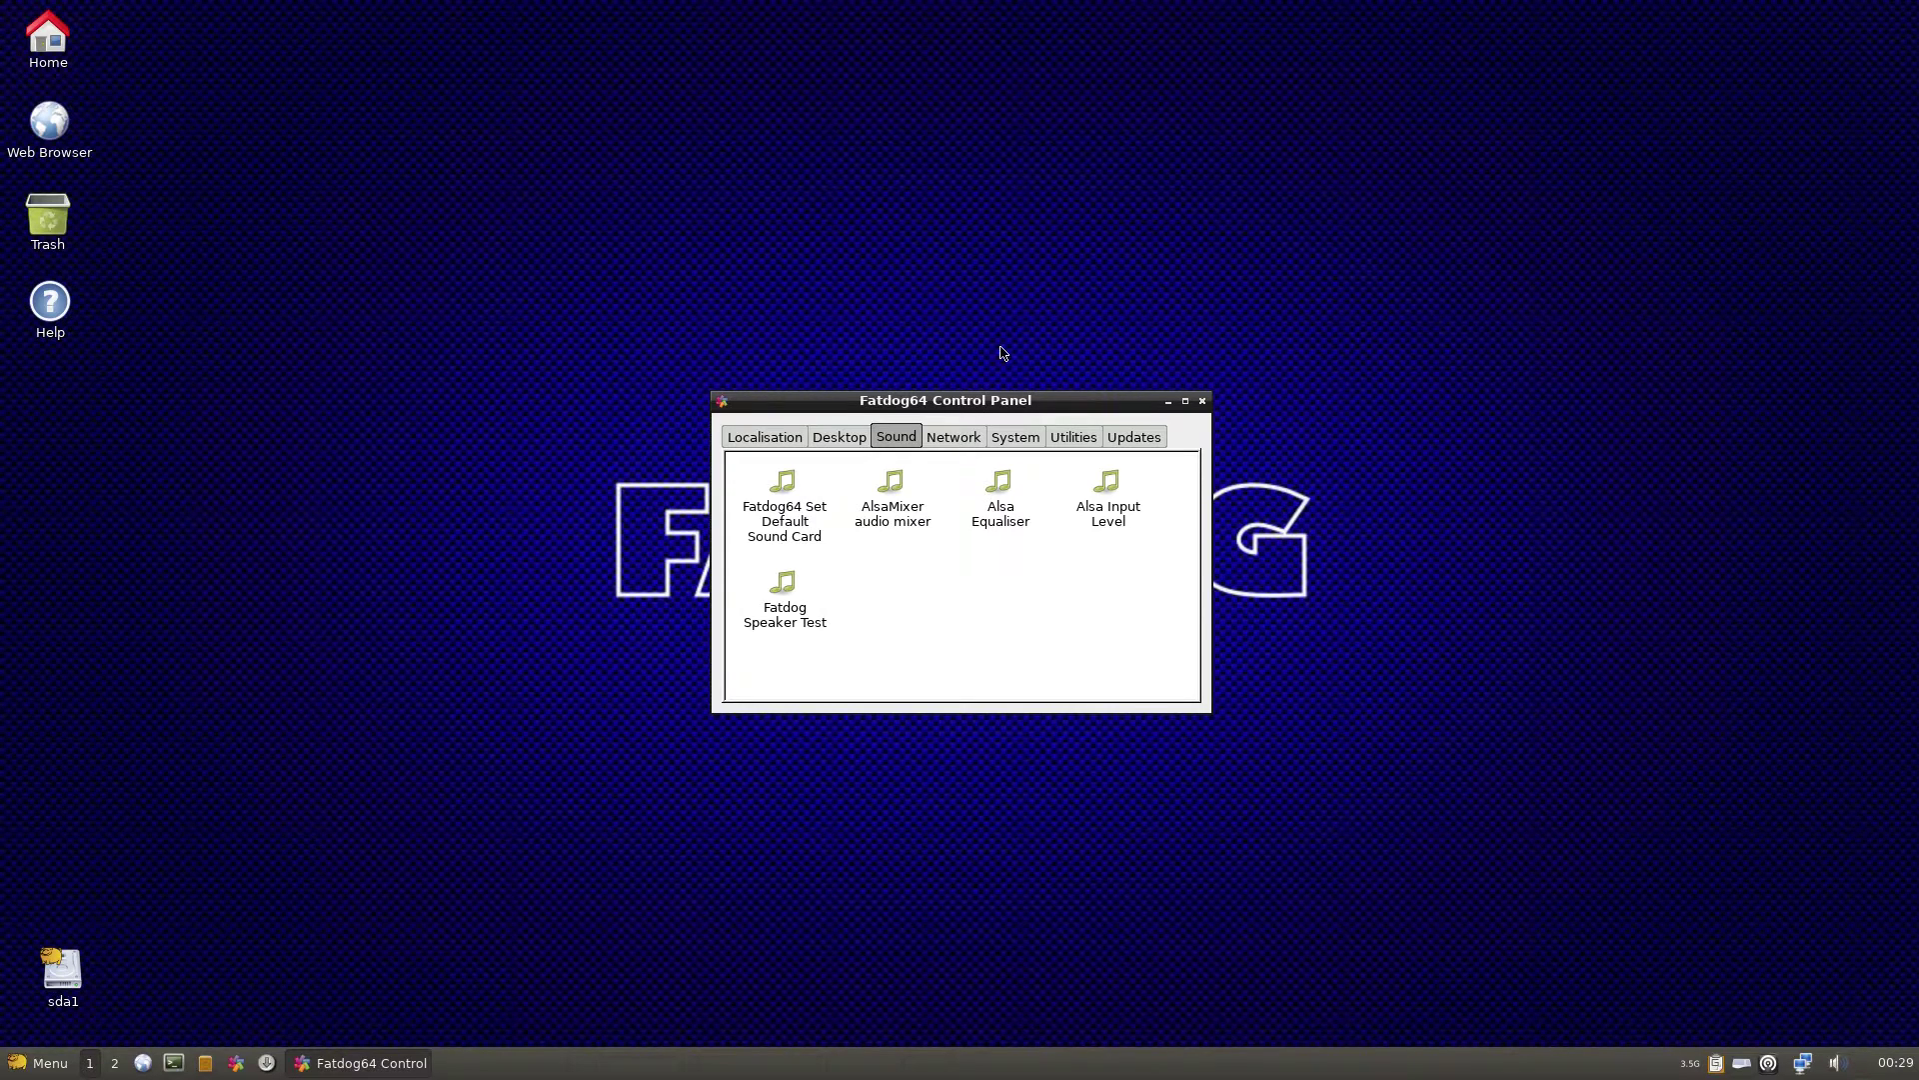
left_click_drag(995, 400, 986, 138)
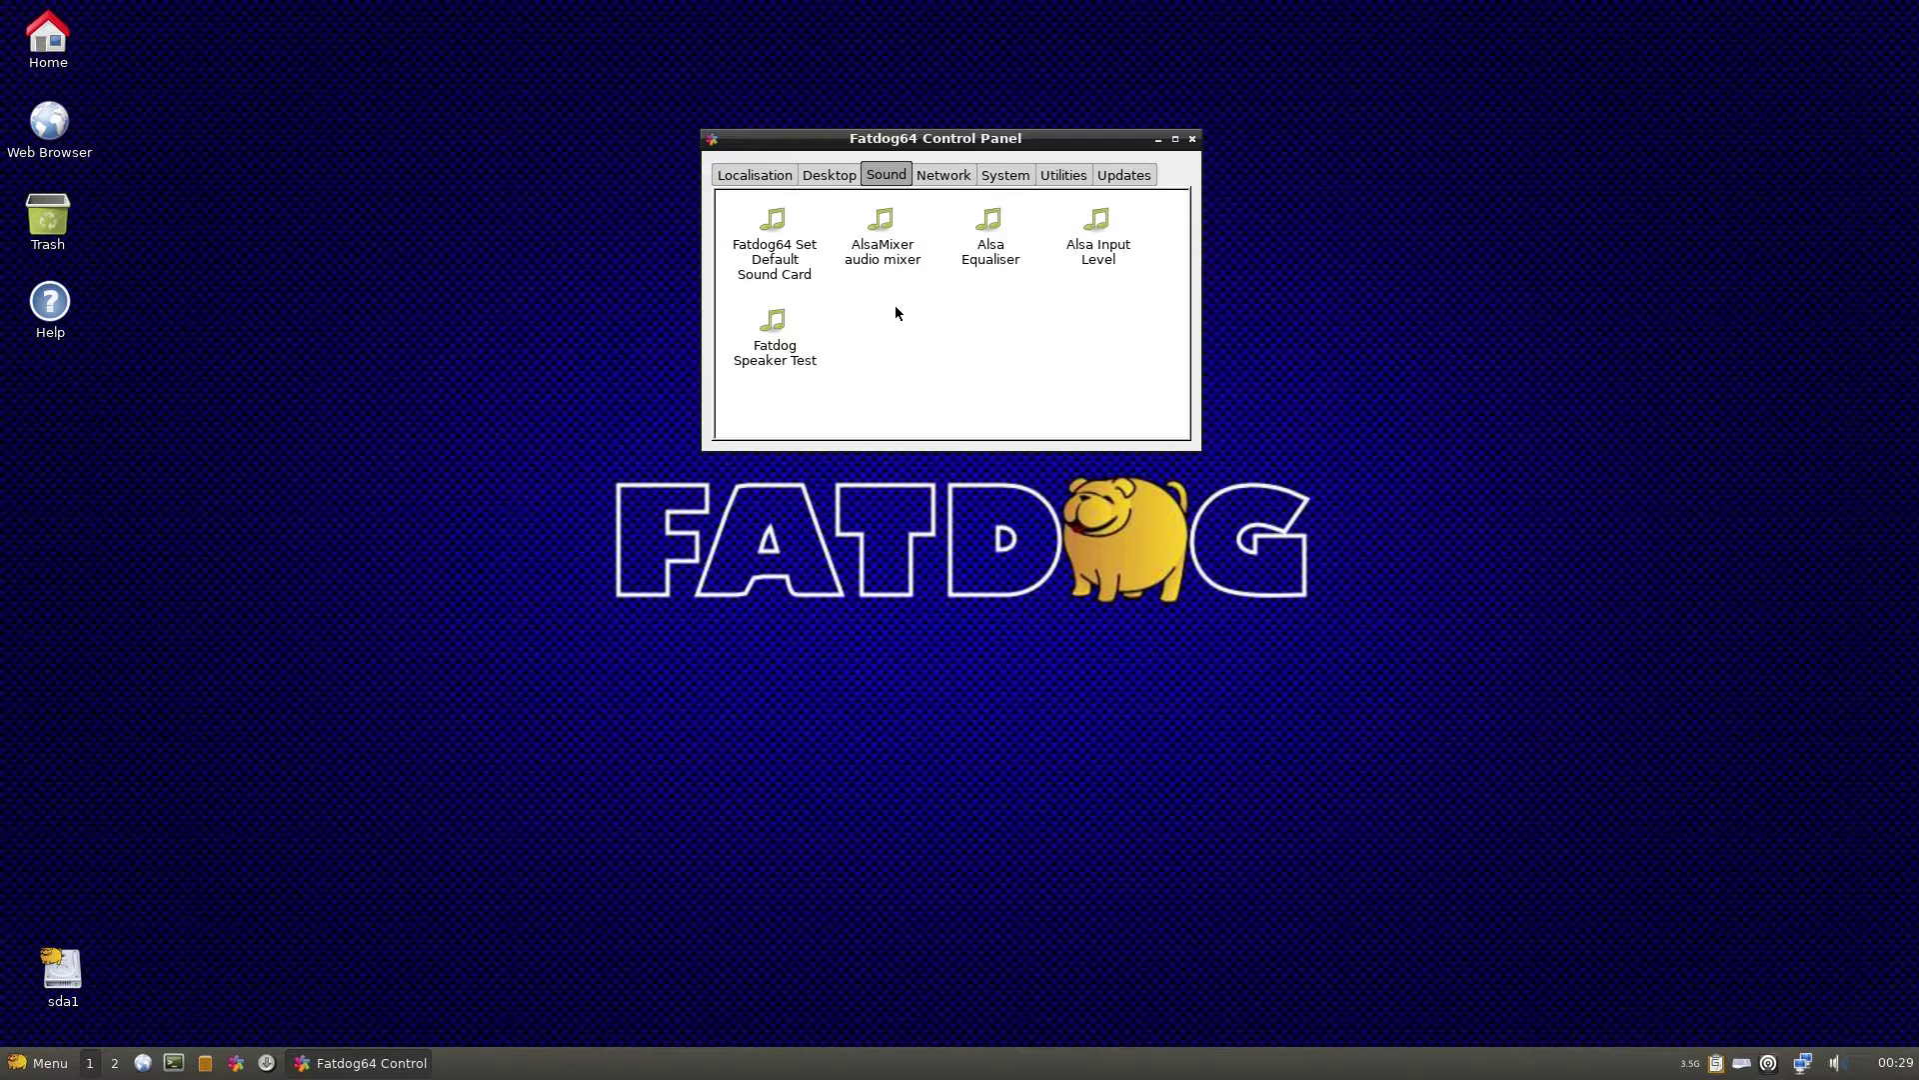
left_click(947, 178)
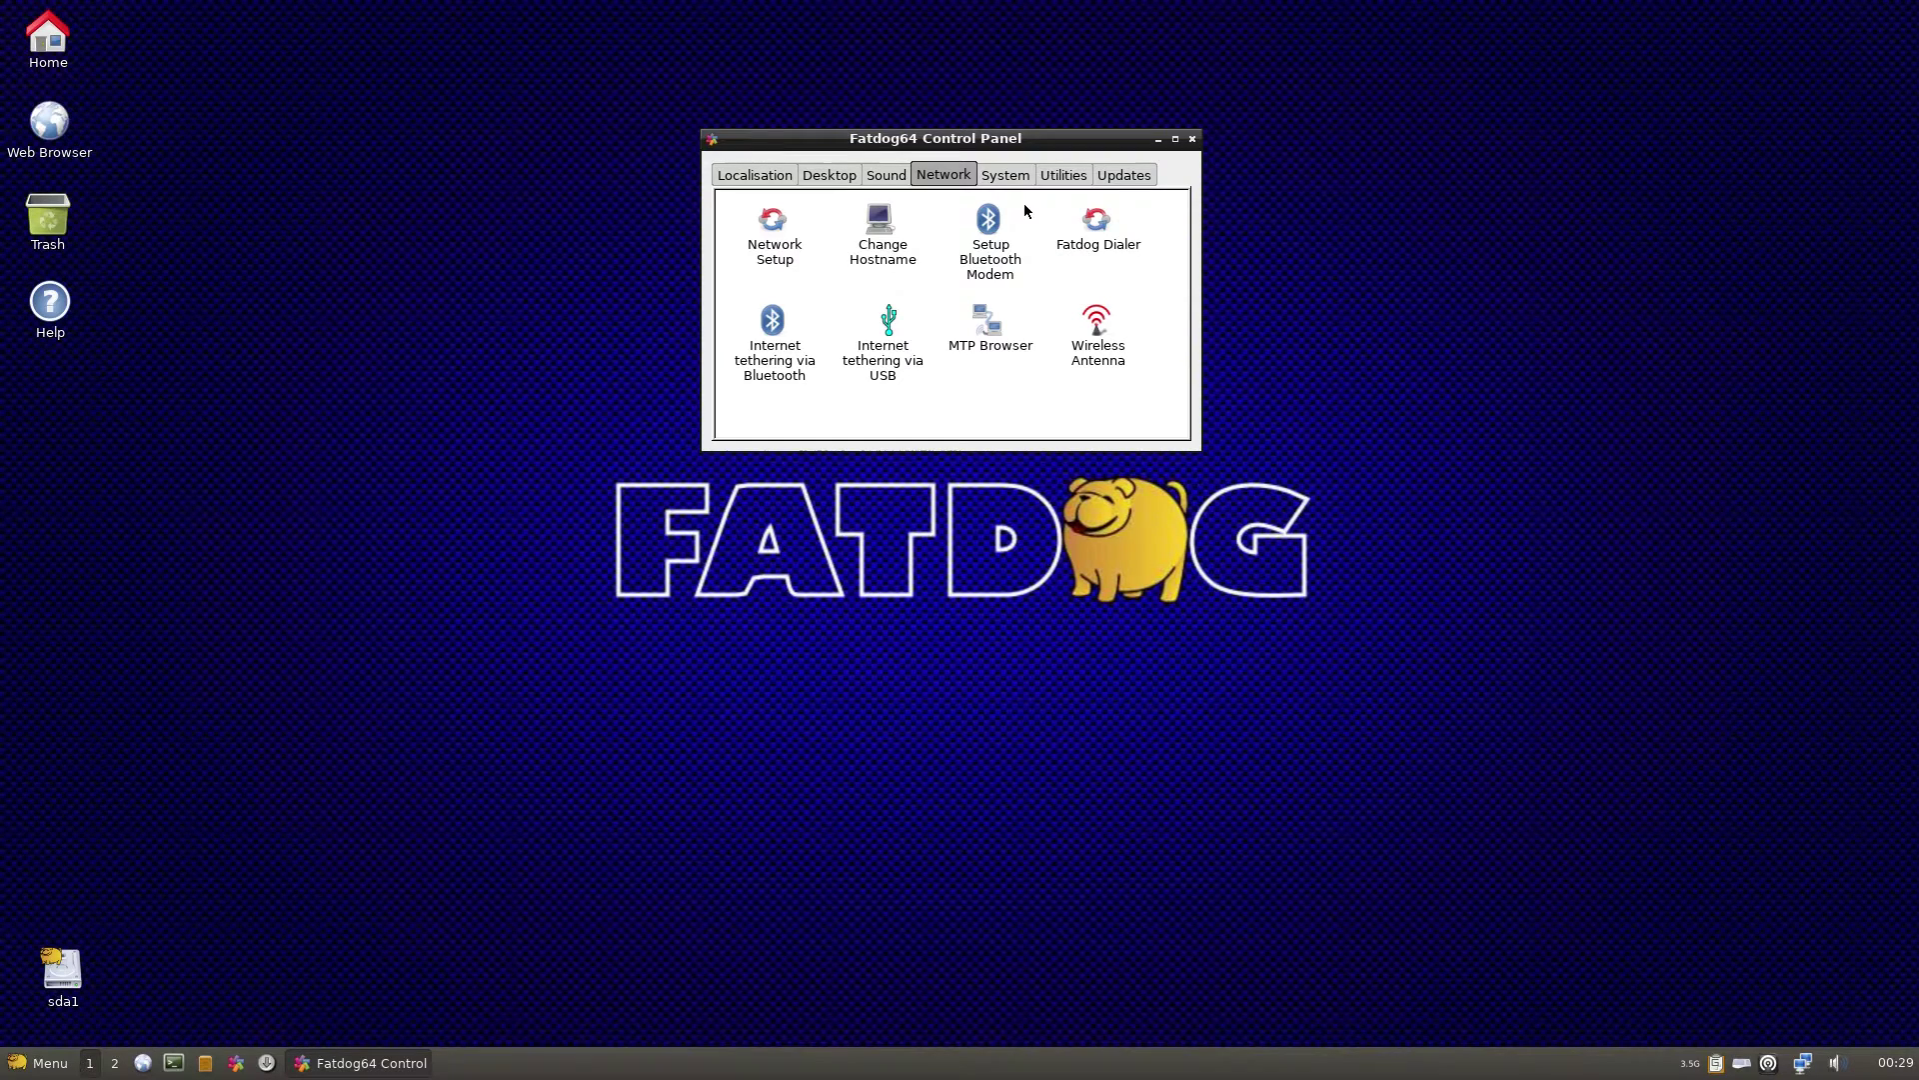
Browse the System and Utilities pages, ending on Updates listing Fatdog System Updater
left_click(1004, 176)
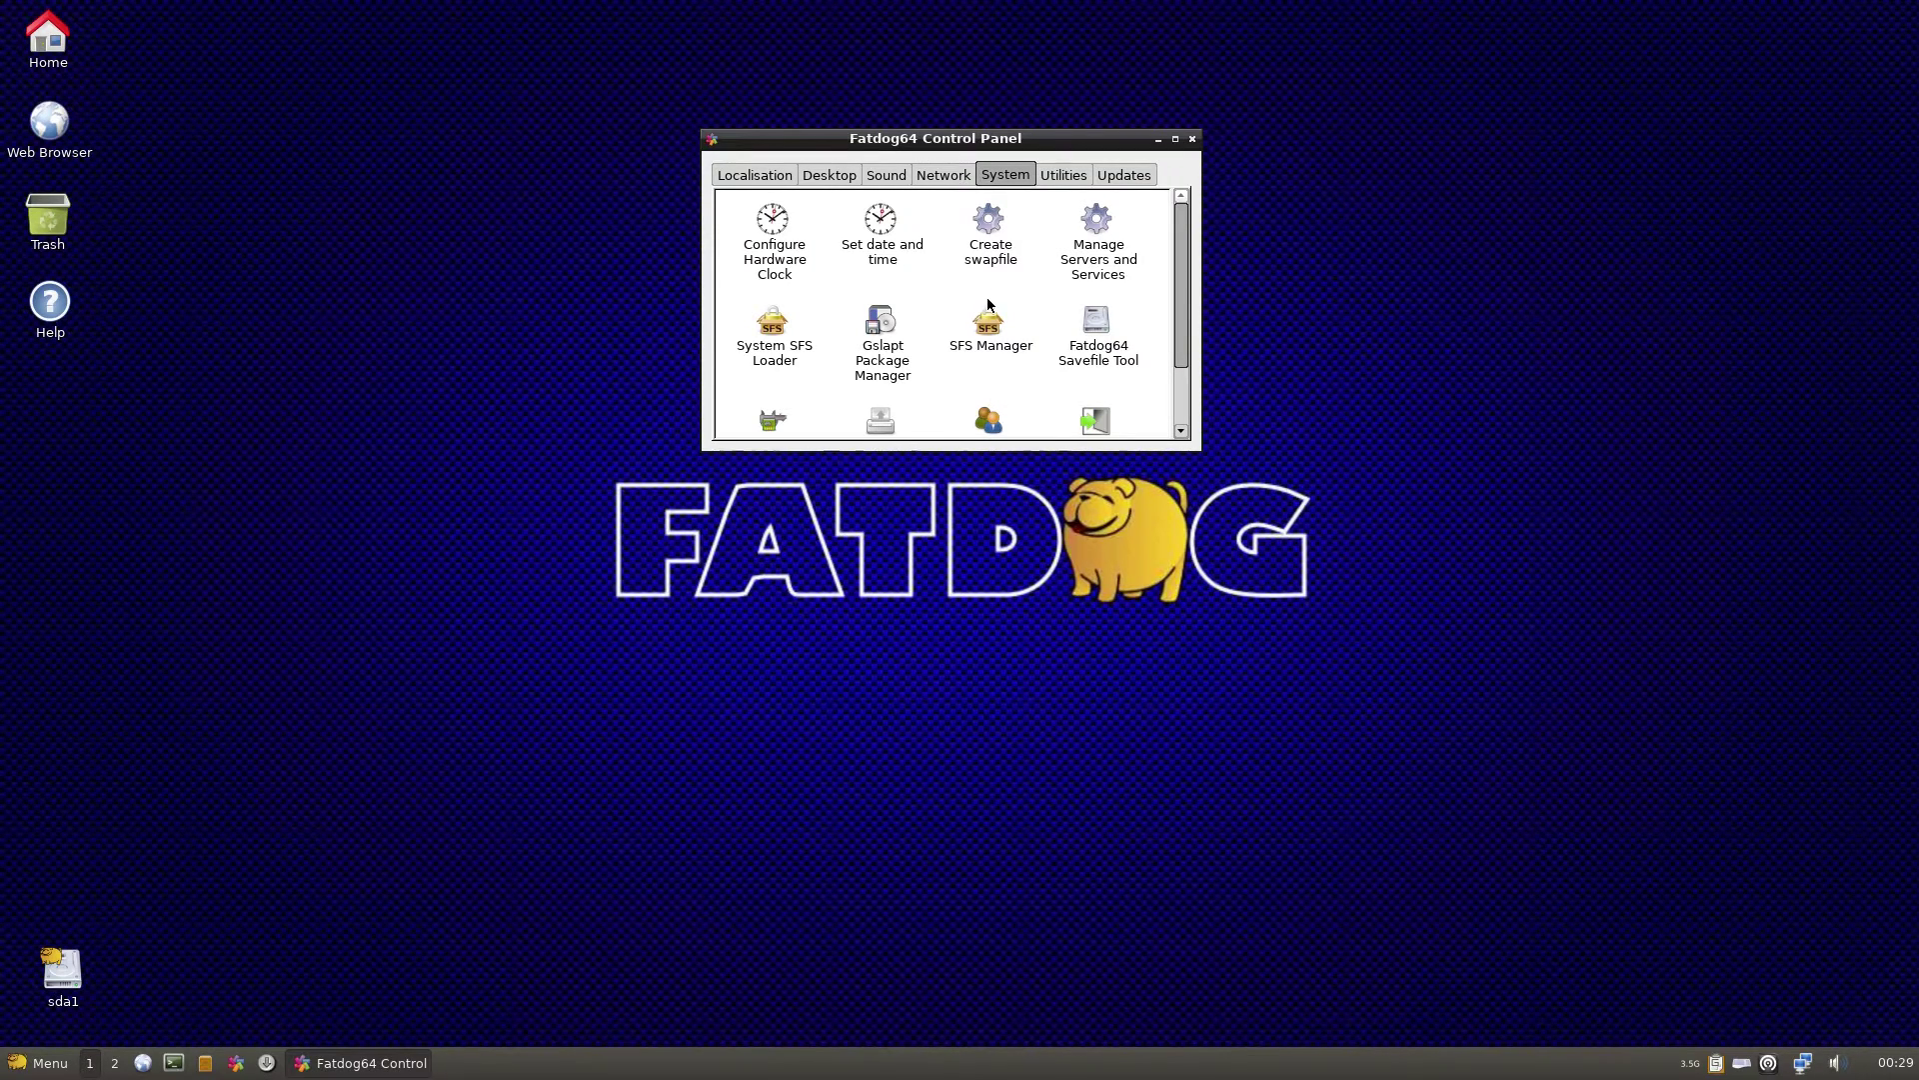
scroll(1032, 324, "down", 2)
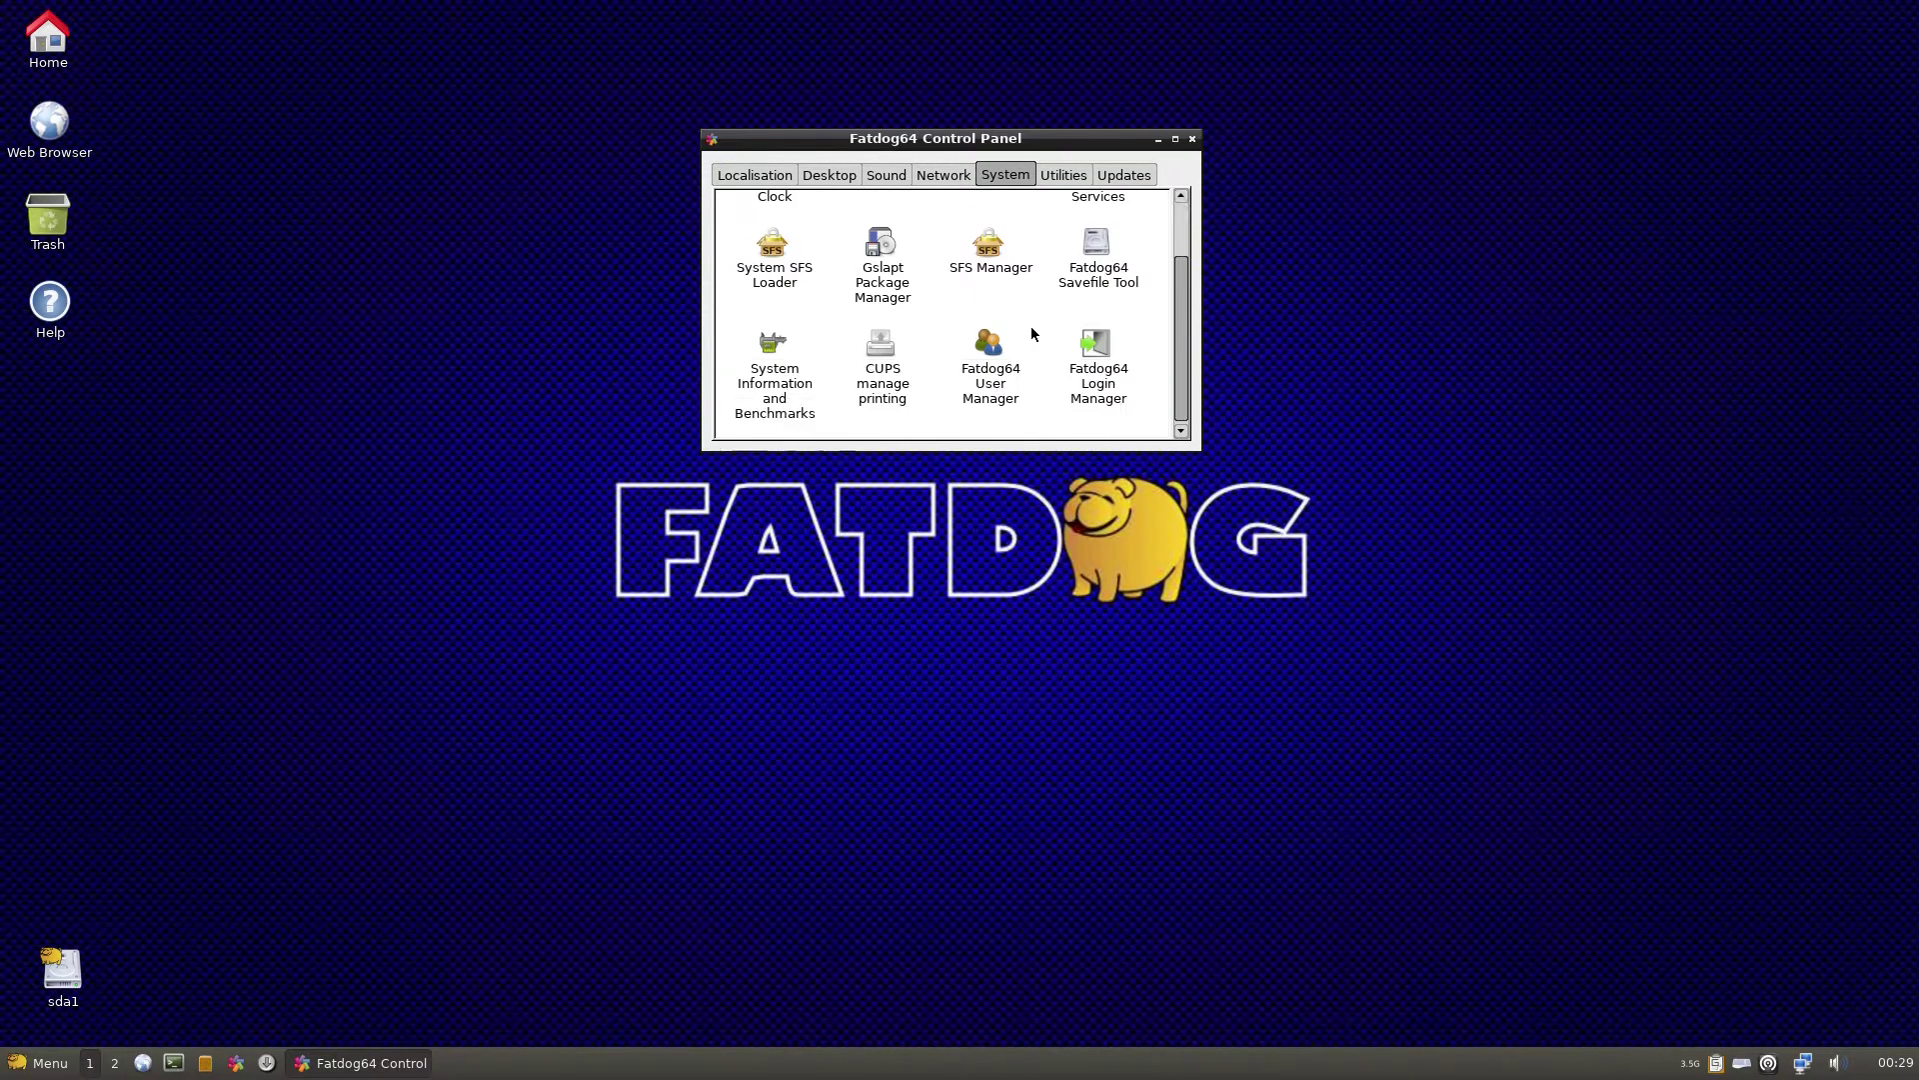
left_click(1058, 179)
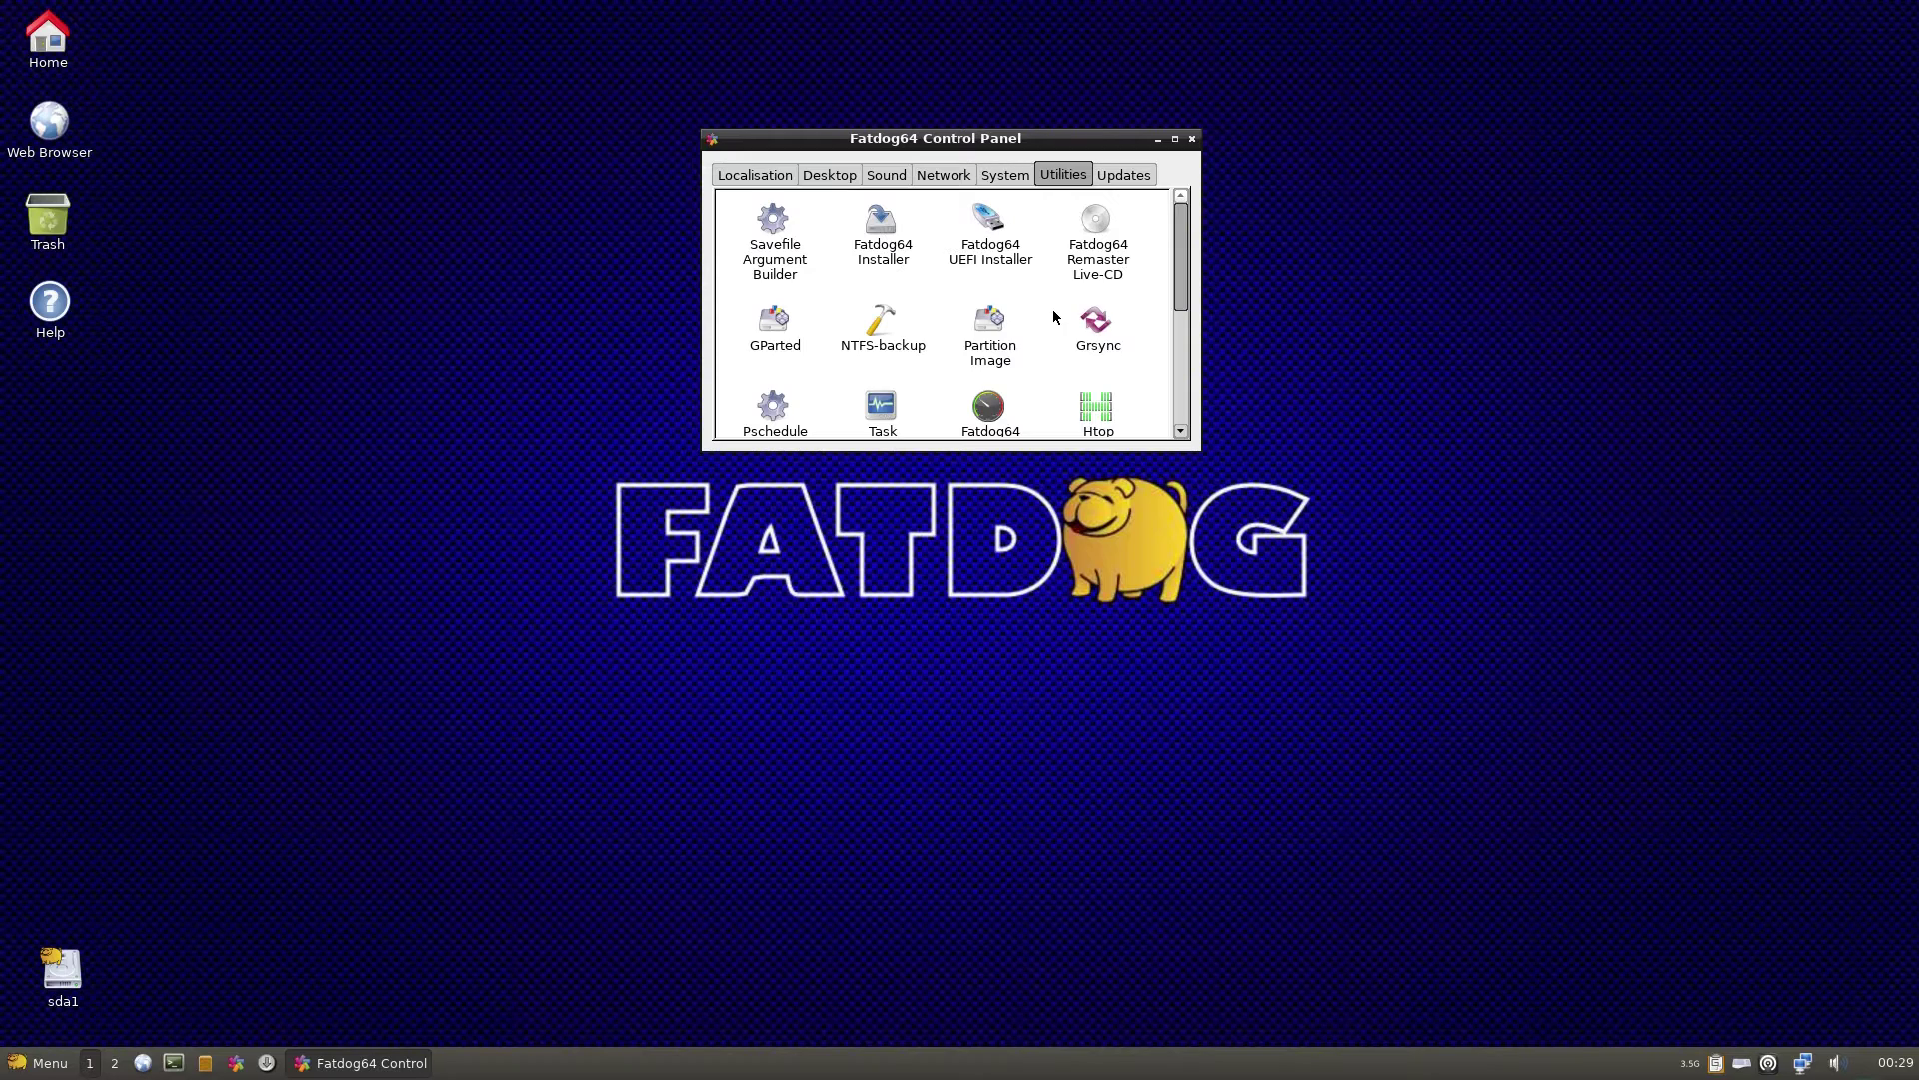
left_click(1131, 184)
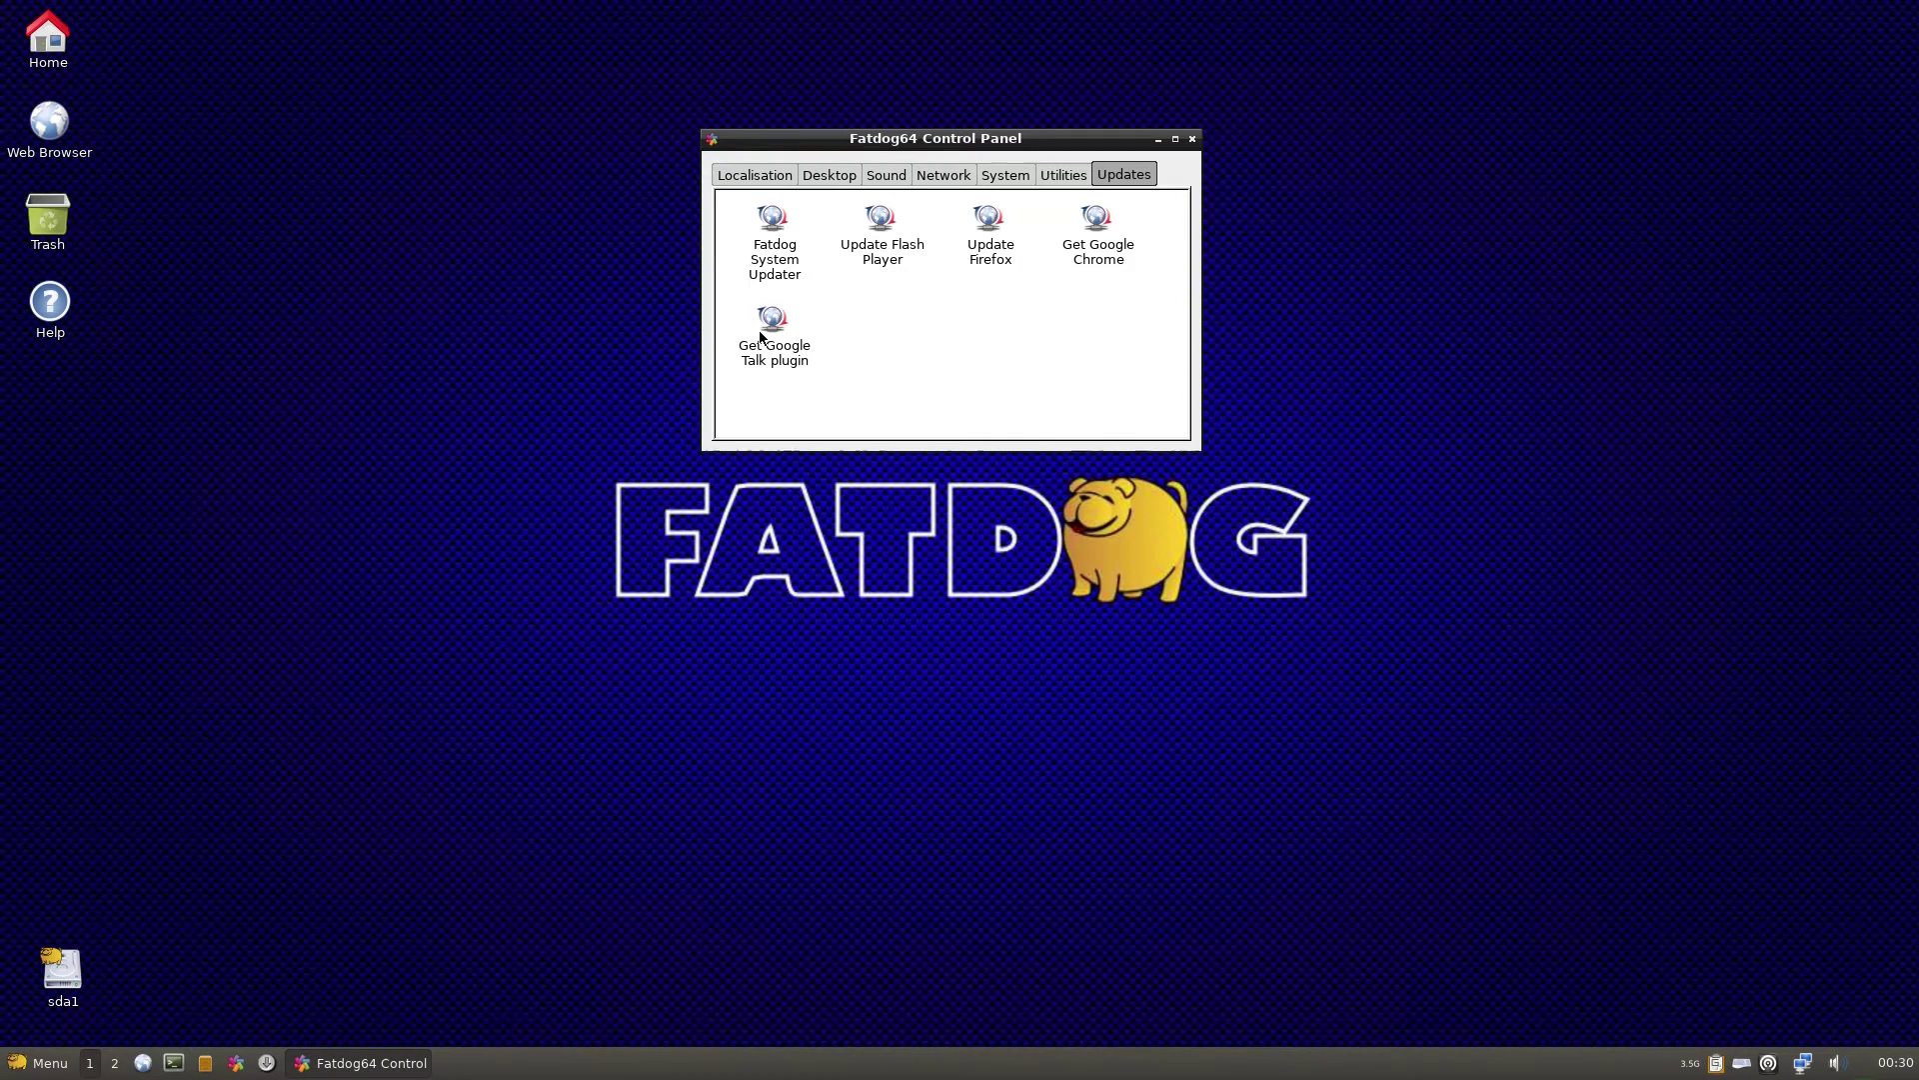
Install the xcur2png 0.7.1 package update via Fatdog System Updater and dismiss its dialogs
double_click(770, 225)
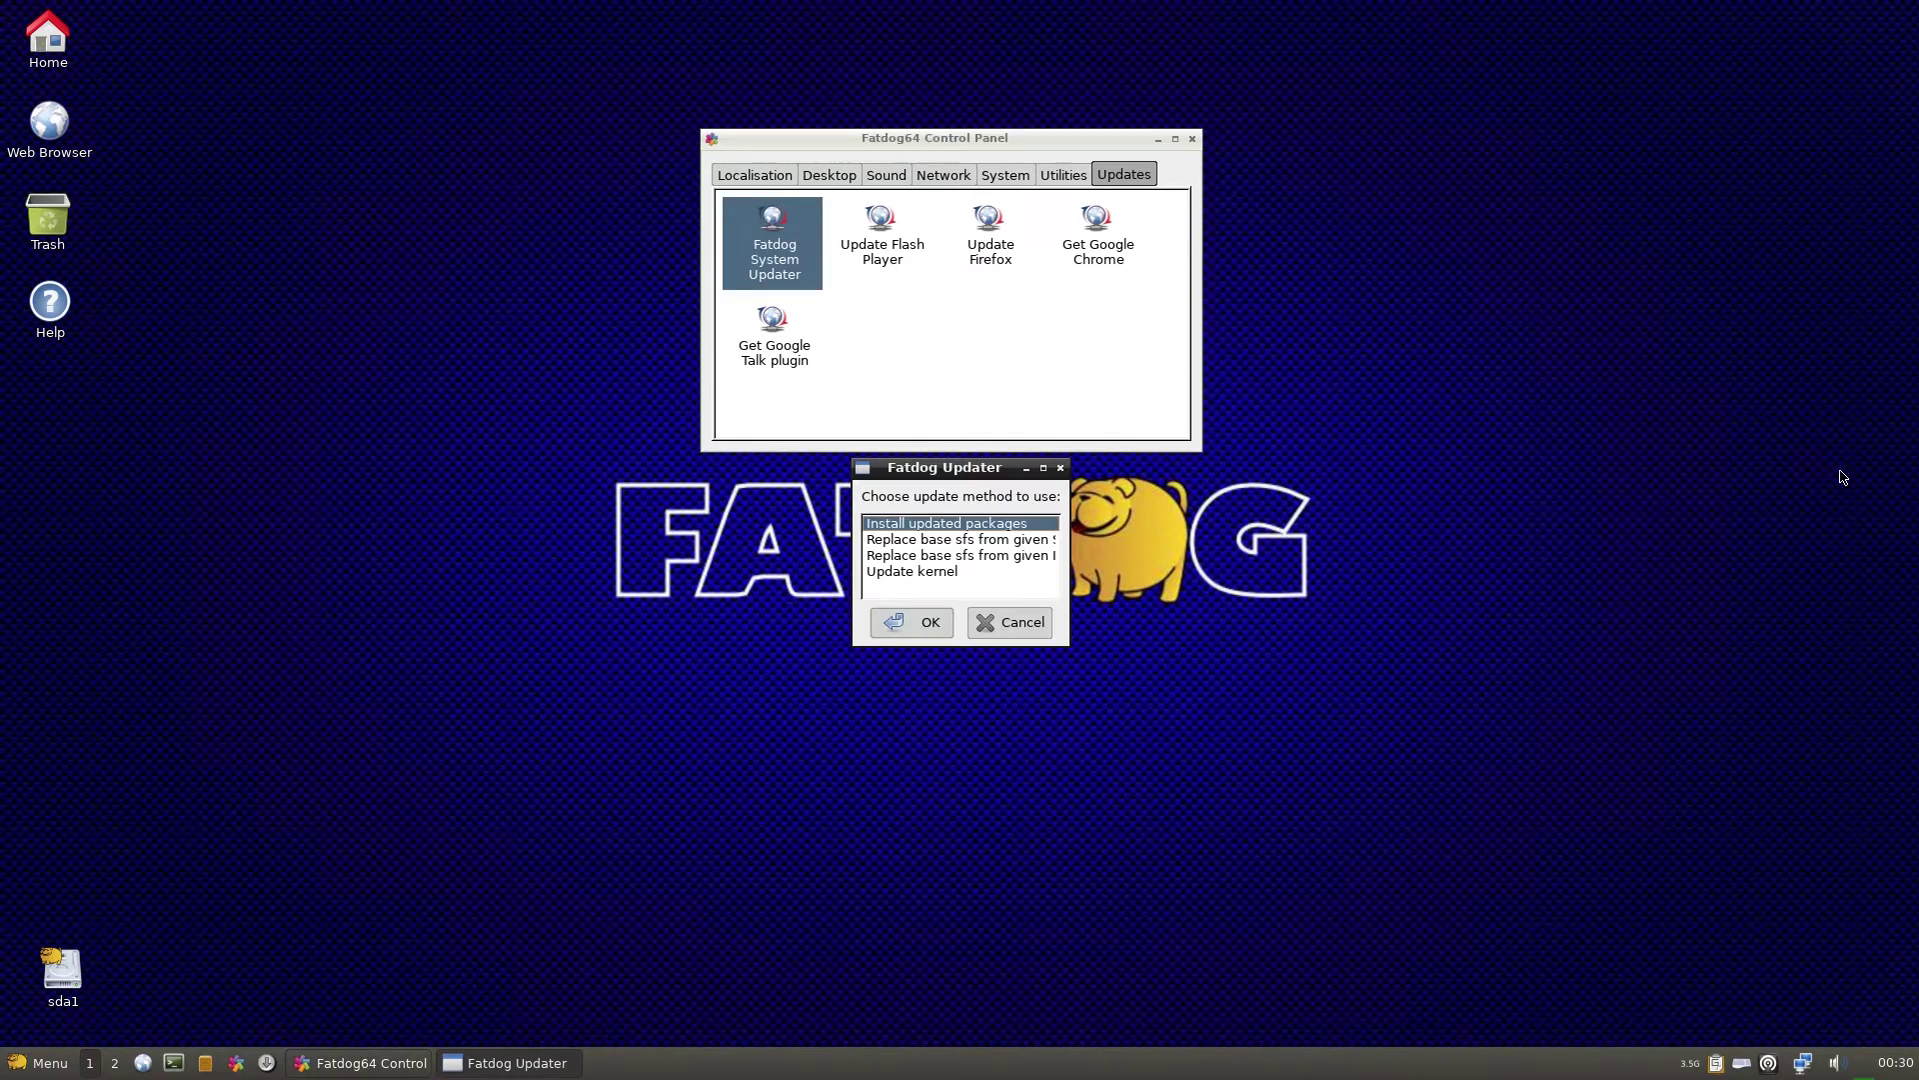
left_click(883, 628)
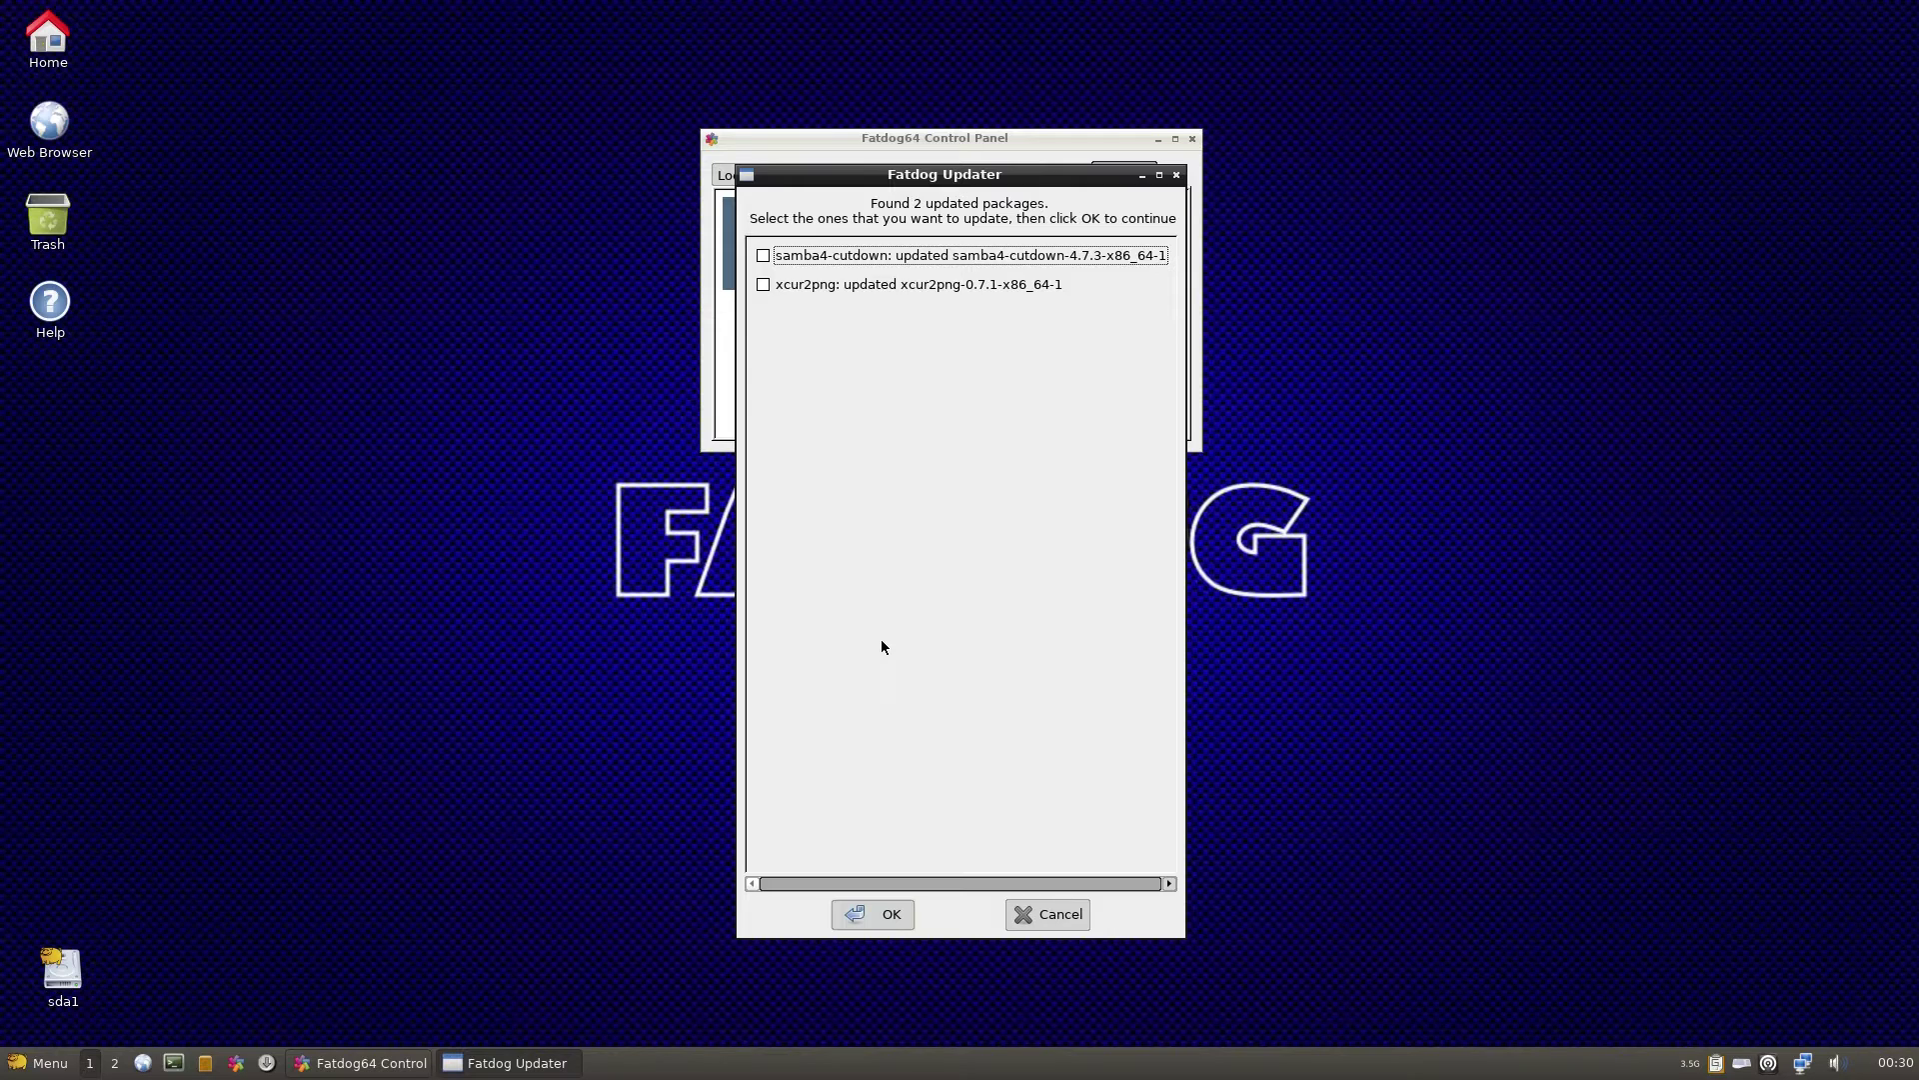
left_click(763, 284)
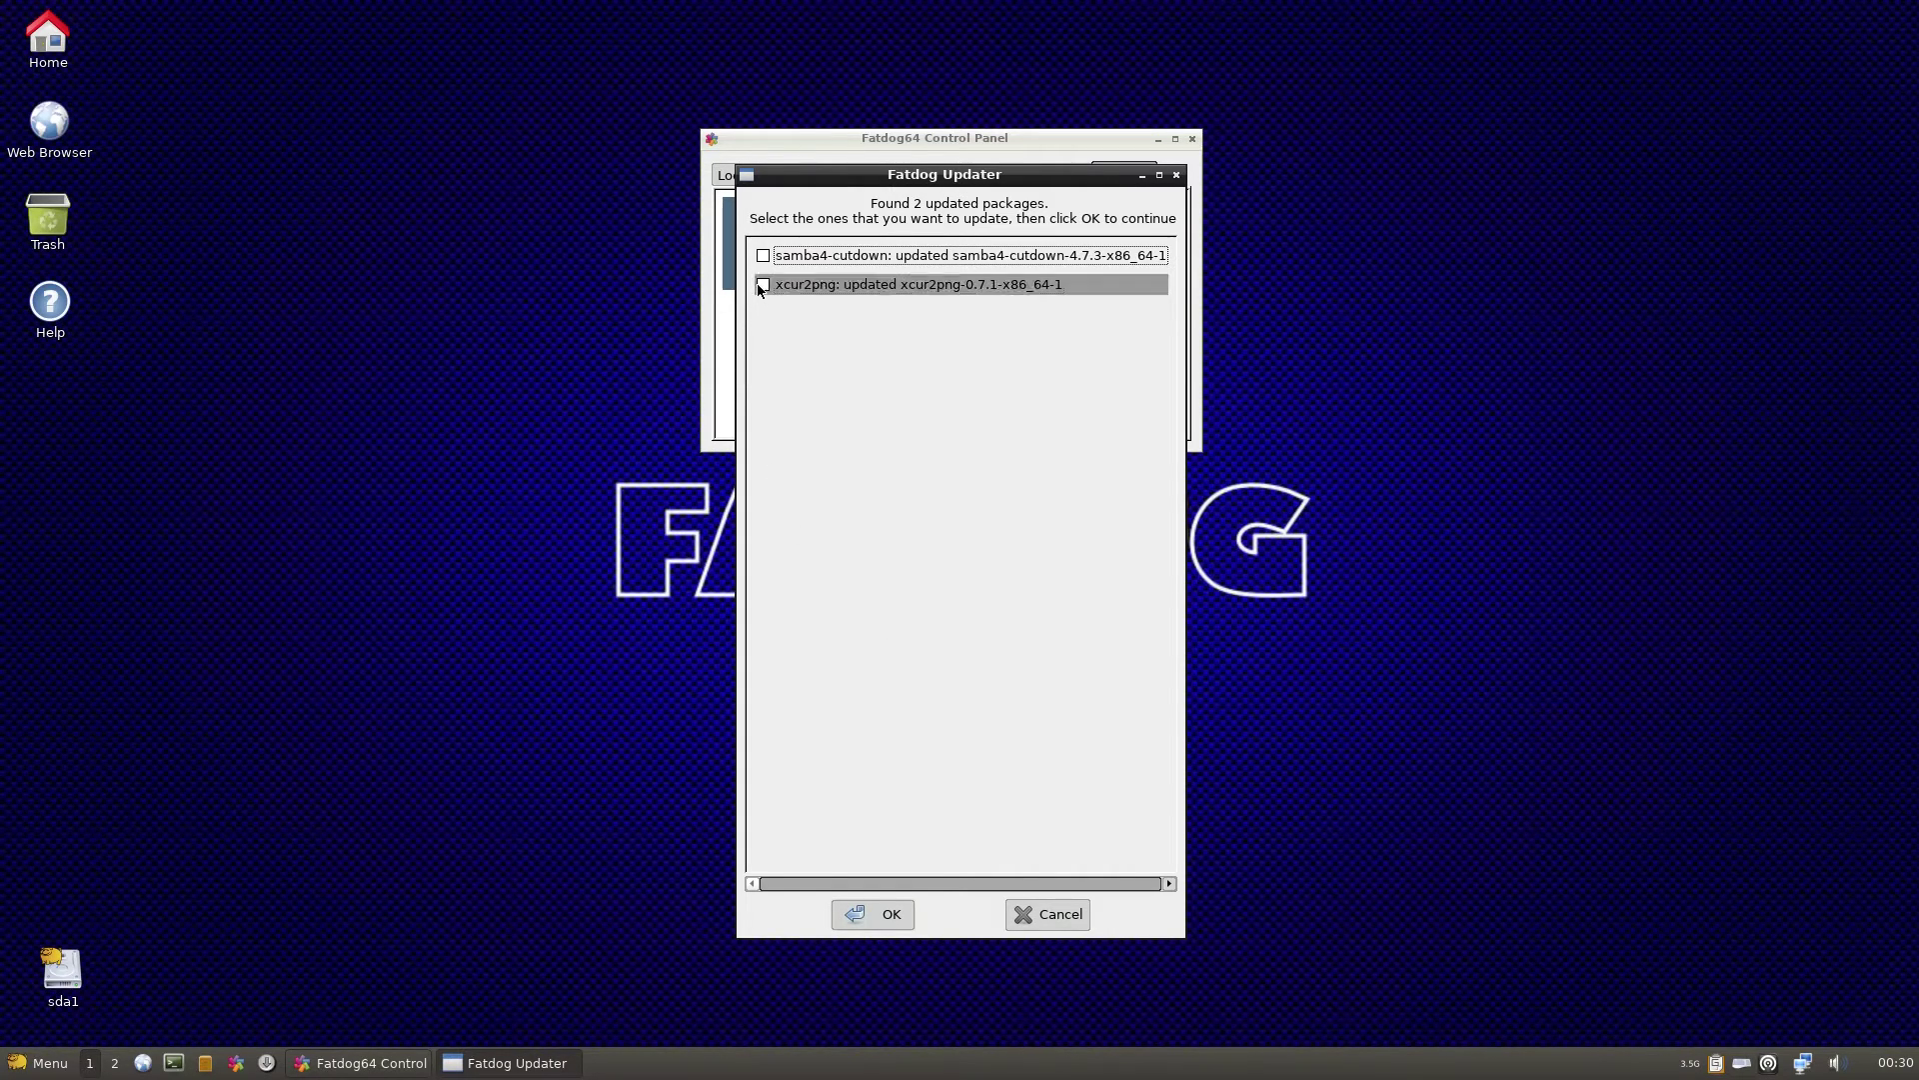
left_click(853, 912)
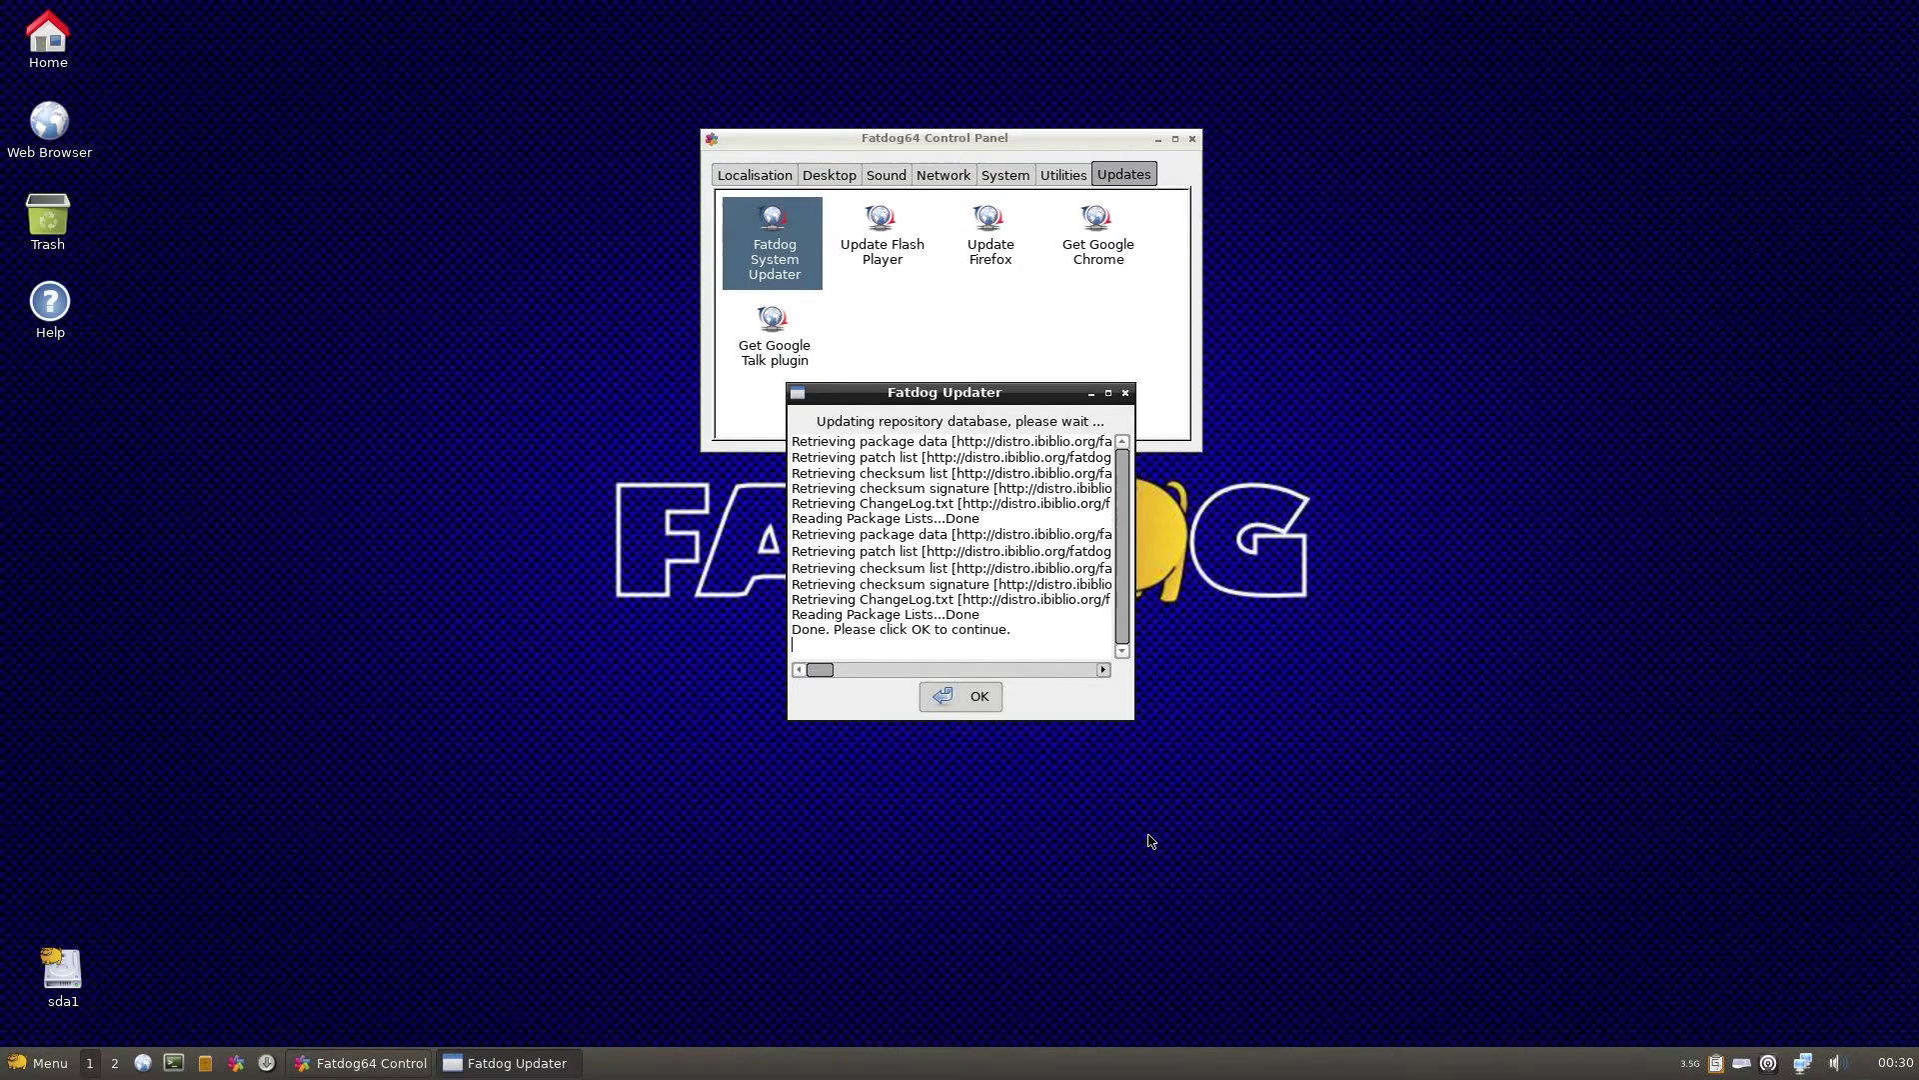
left_click(989, 708)
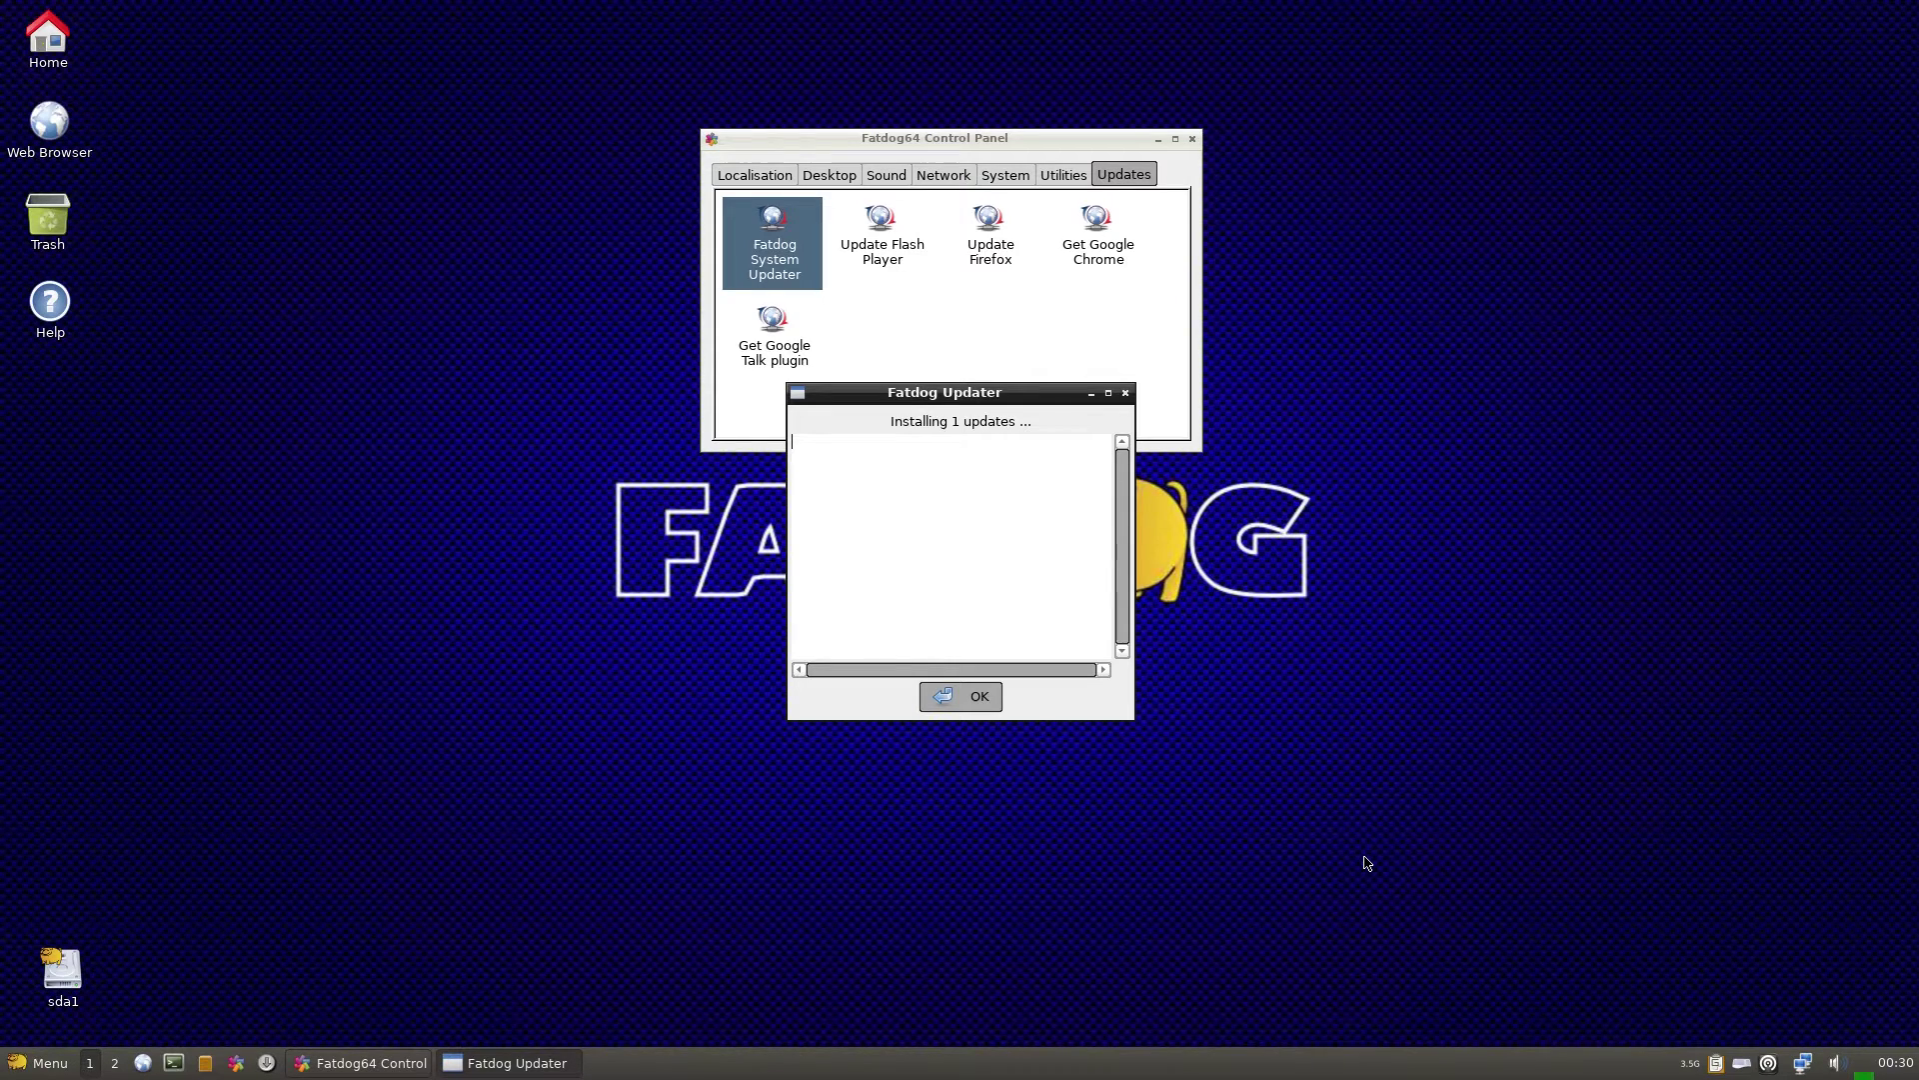
left_click(944, 695)
left_click(942, 576)
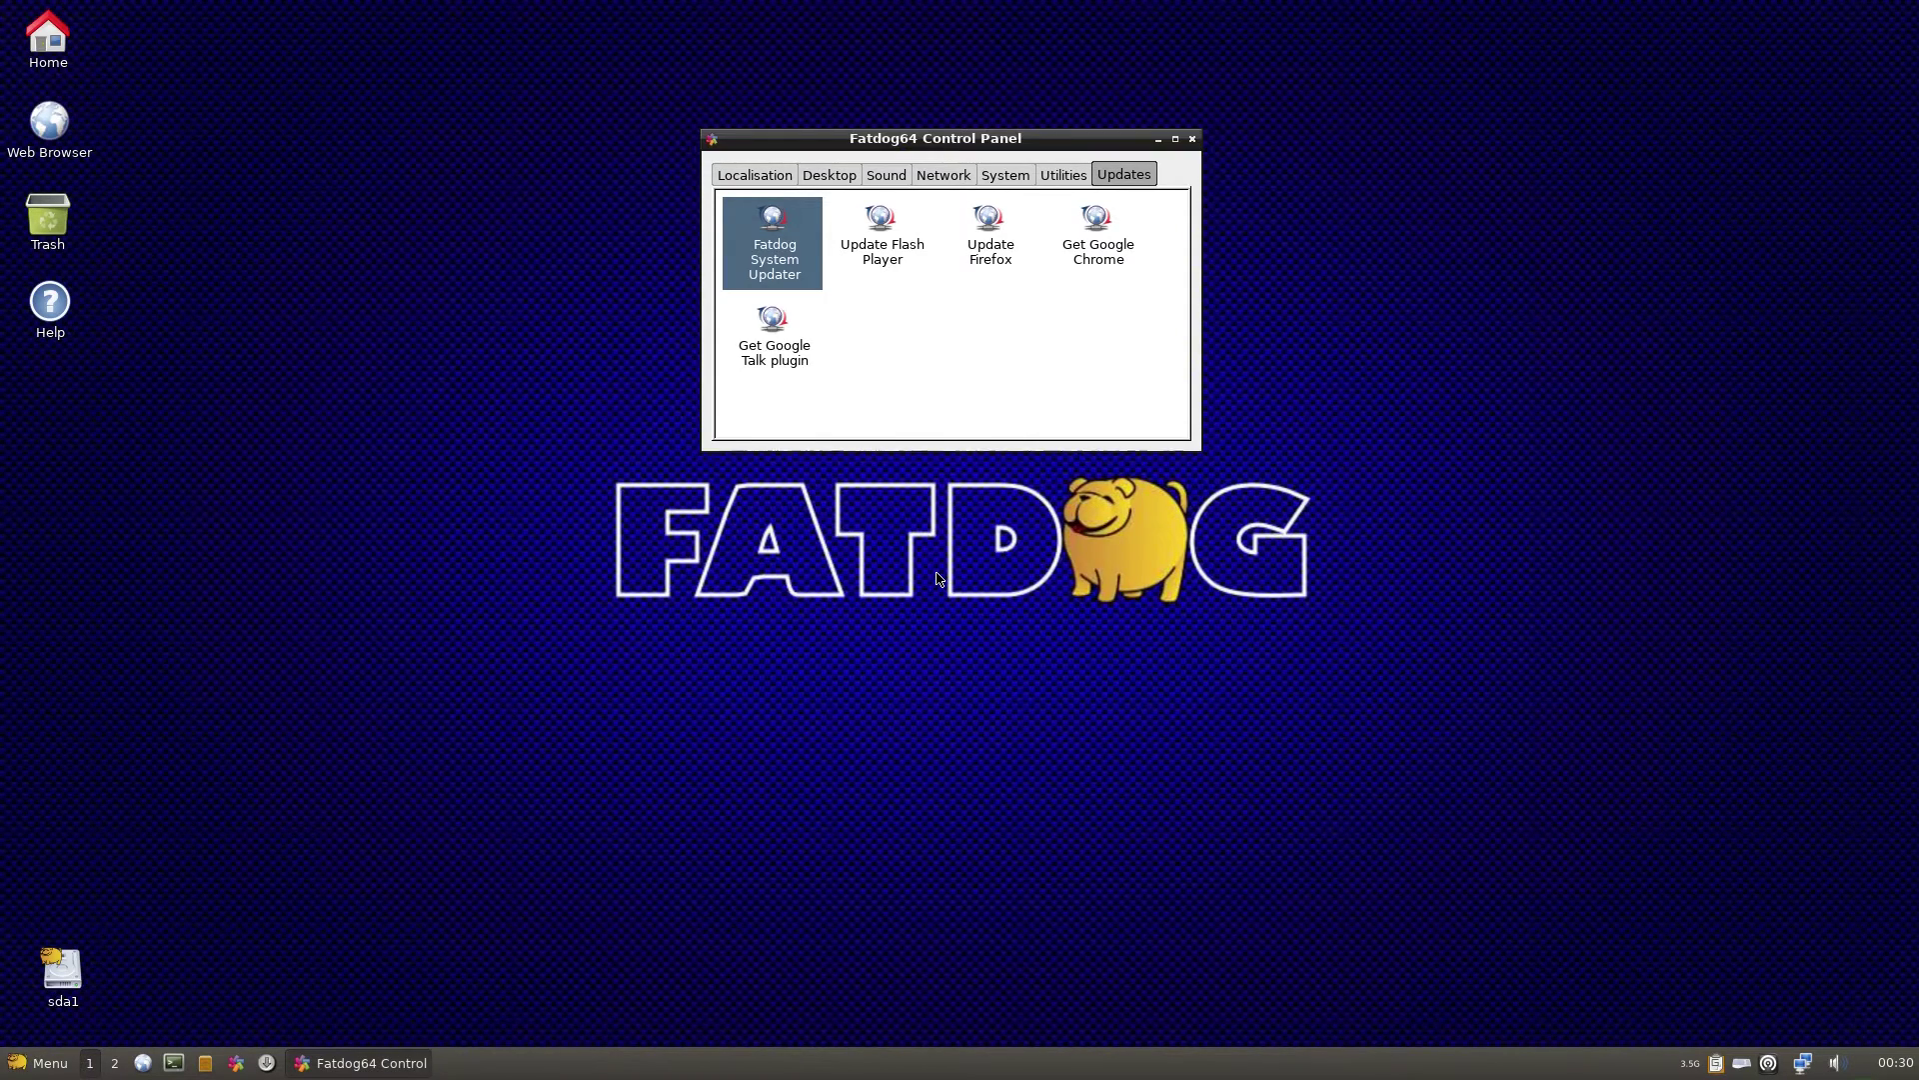
Close the Control Panel and browse the Utility, Filesystem, Programming and Graphic submenus
left_click(1192, 139)
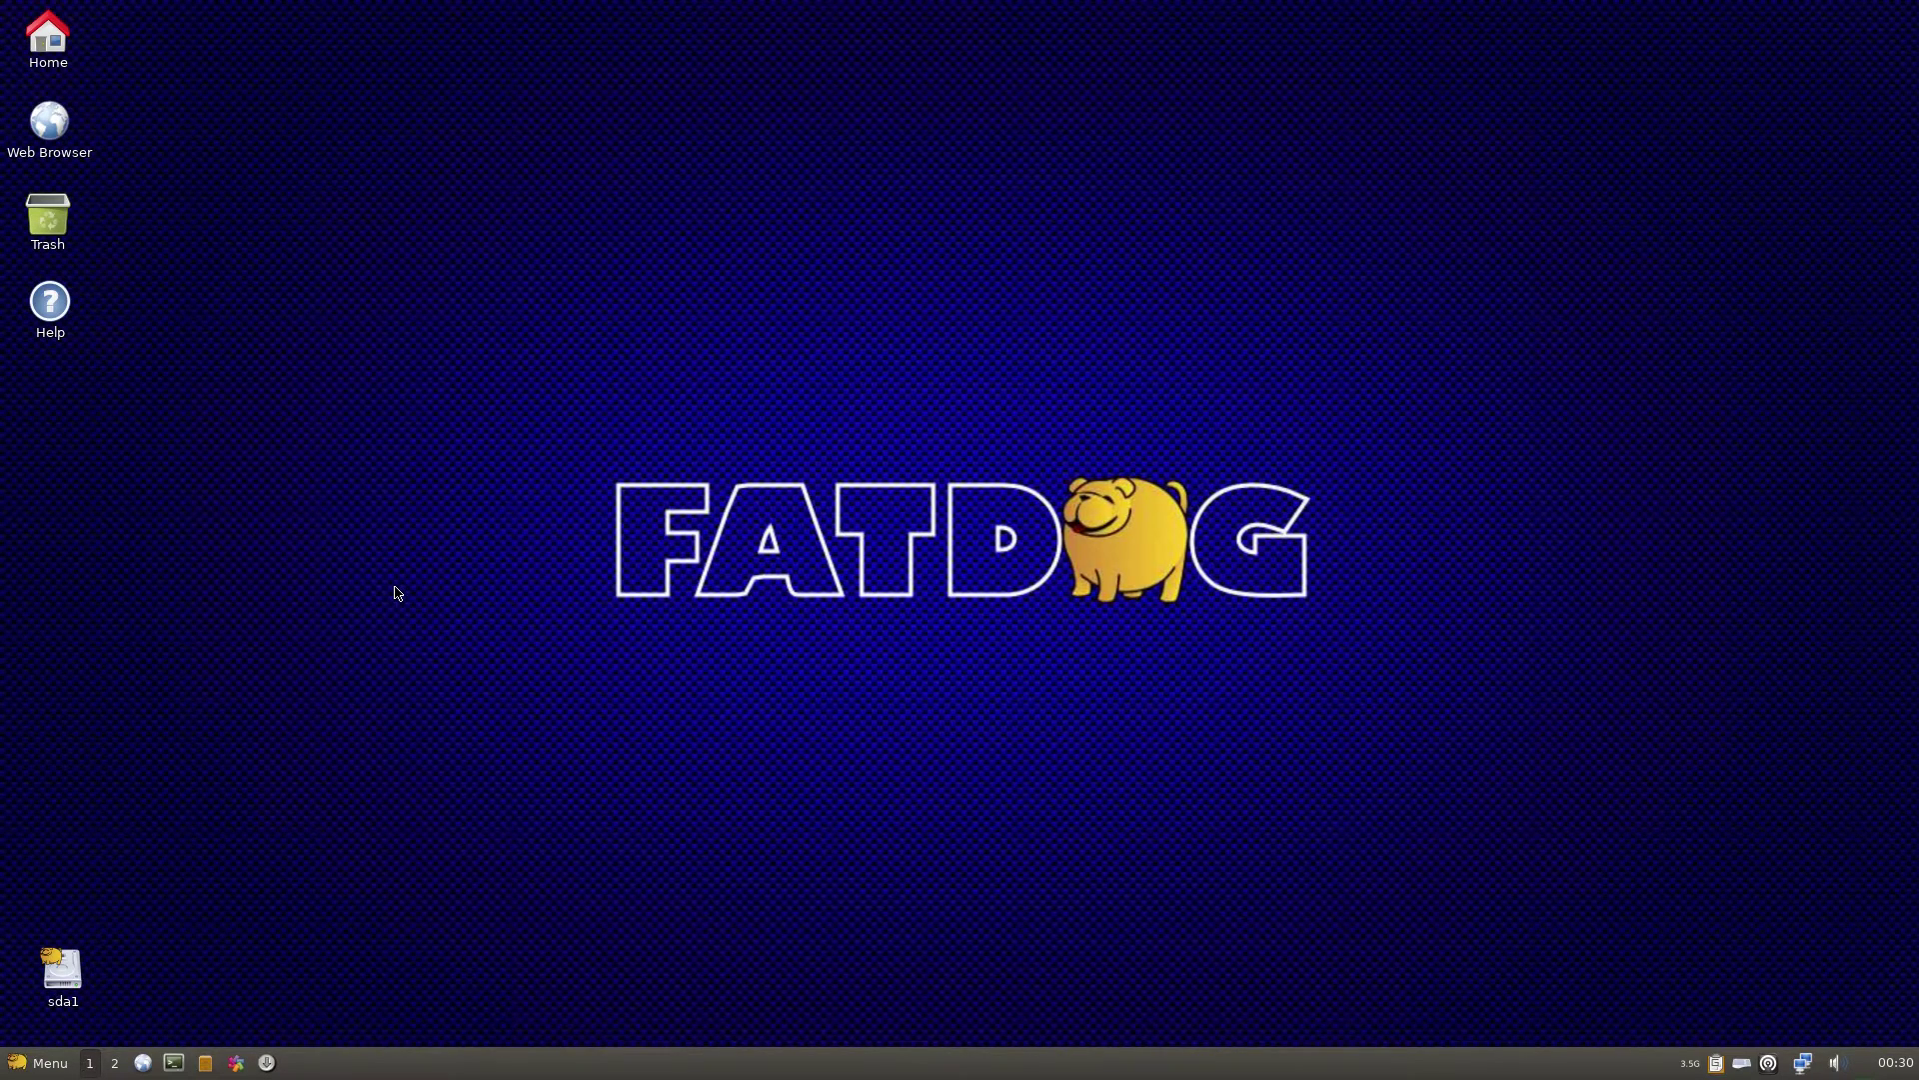
left_click(30, 1062)
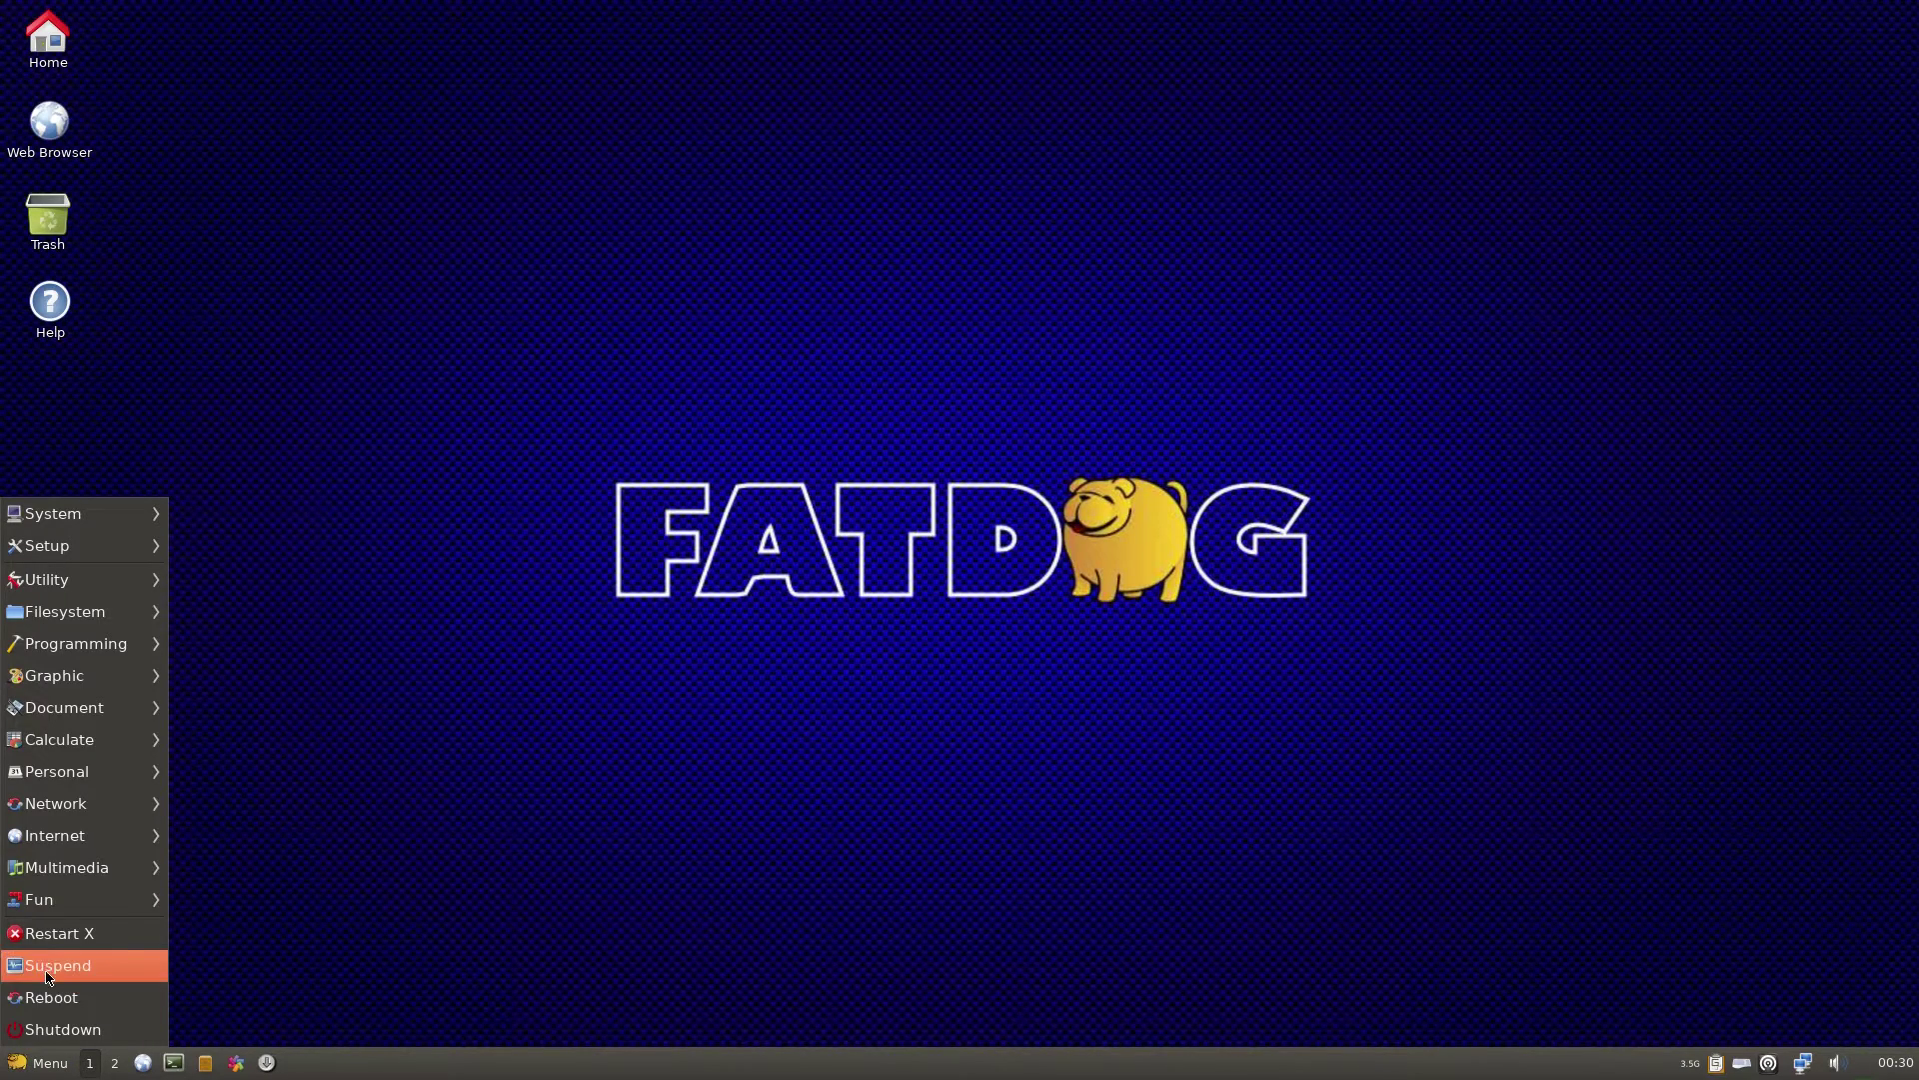
mouse_move(113, 589)
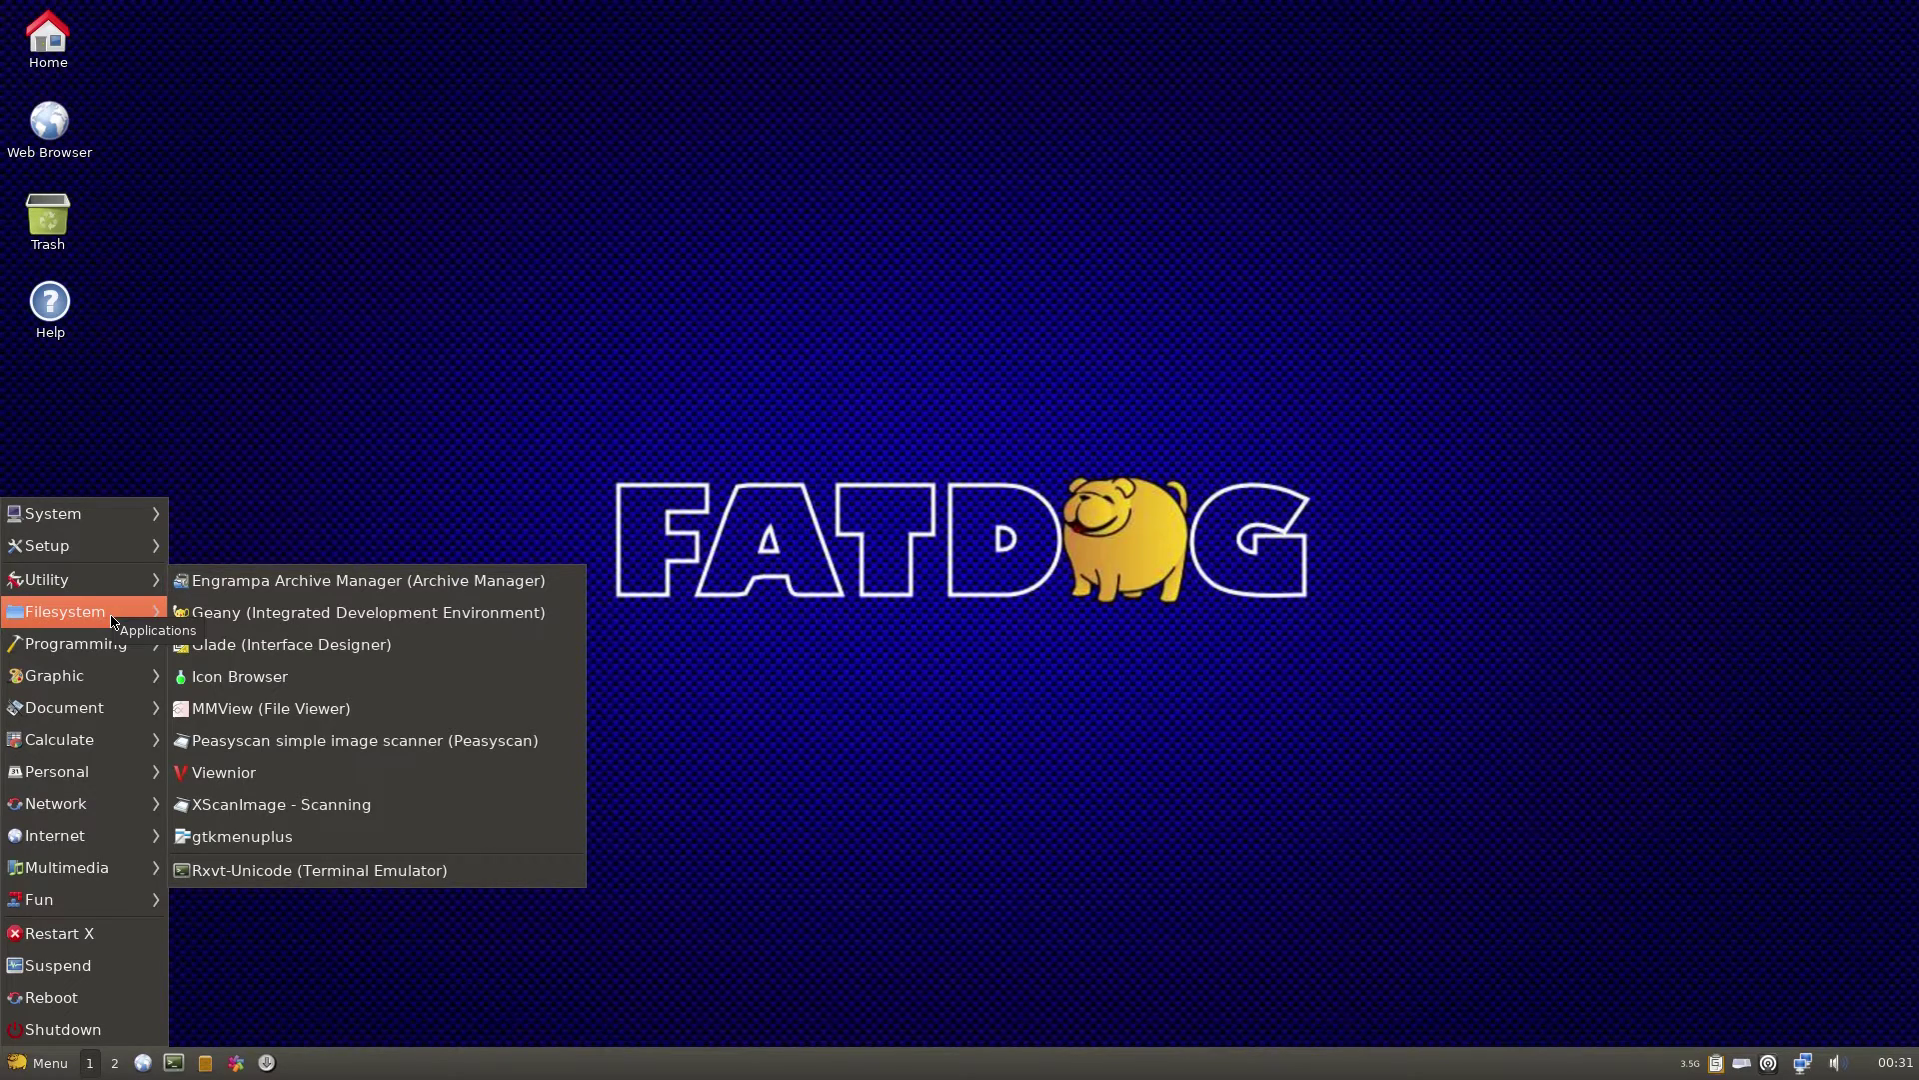
mouse_move(113, 623)
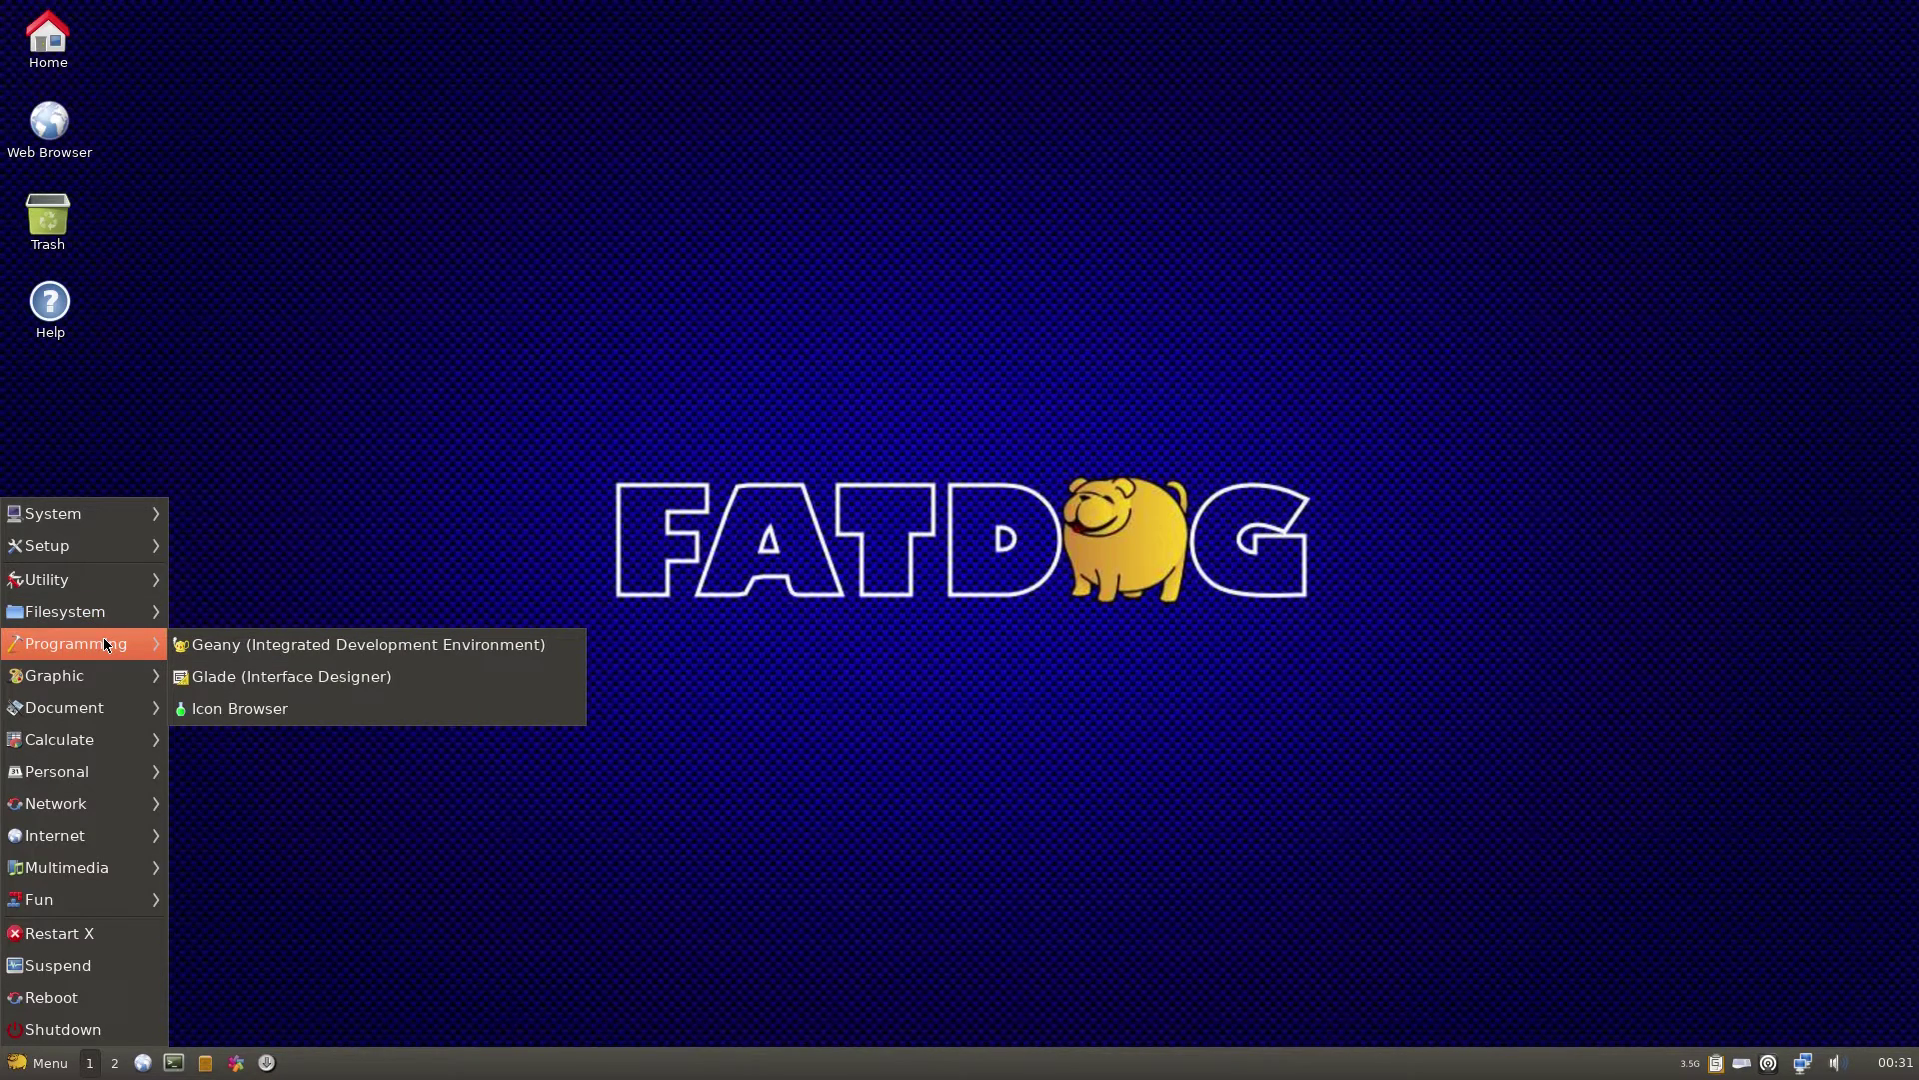
mouse_move(104, 679)
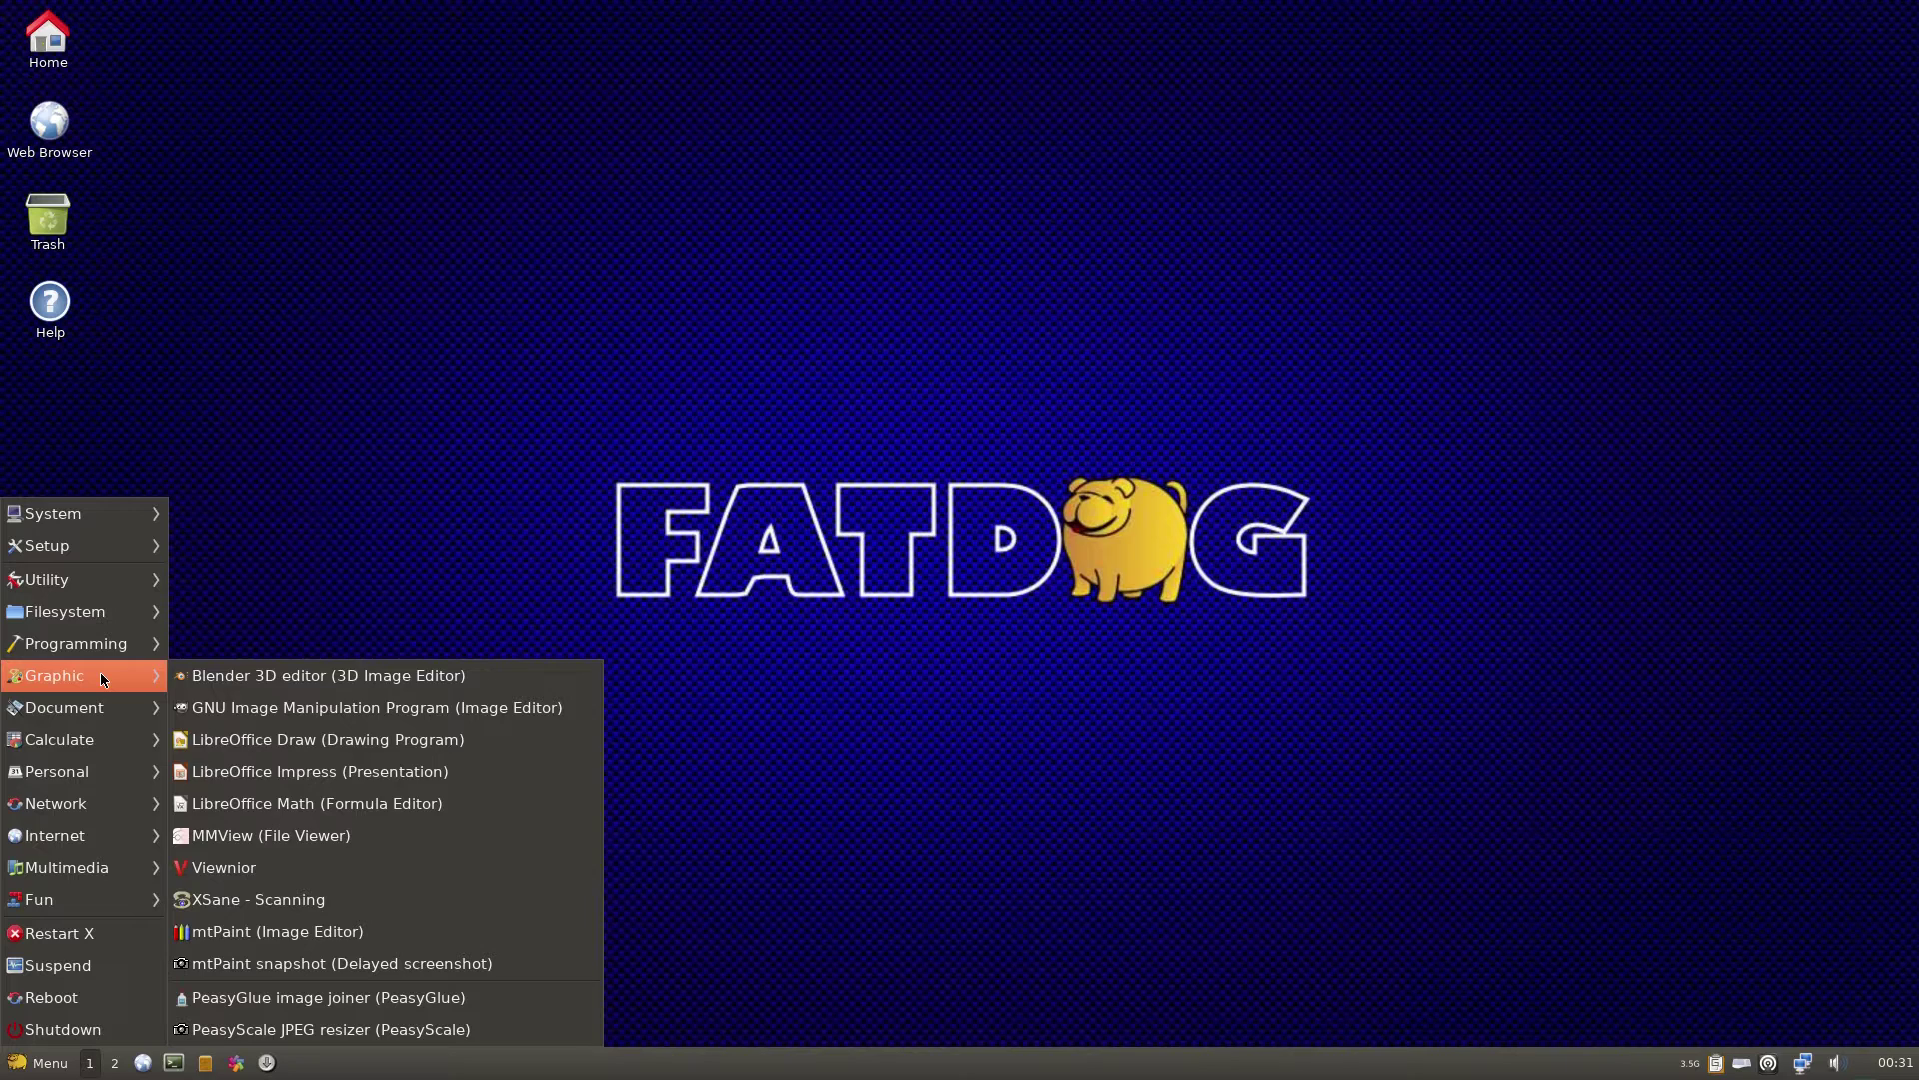
Launch Blender 2.79, maximise its window, then close it
left_click(382, 687)
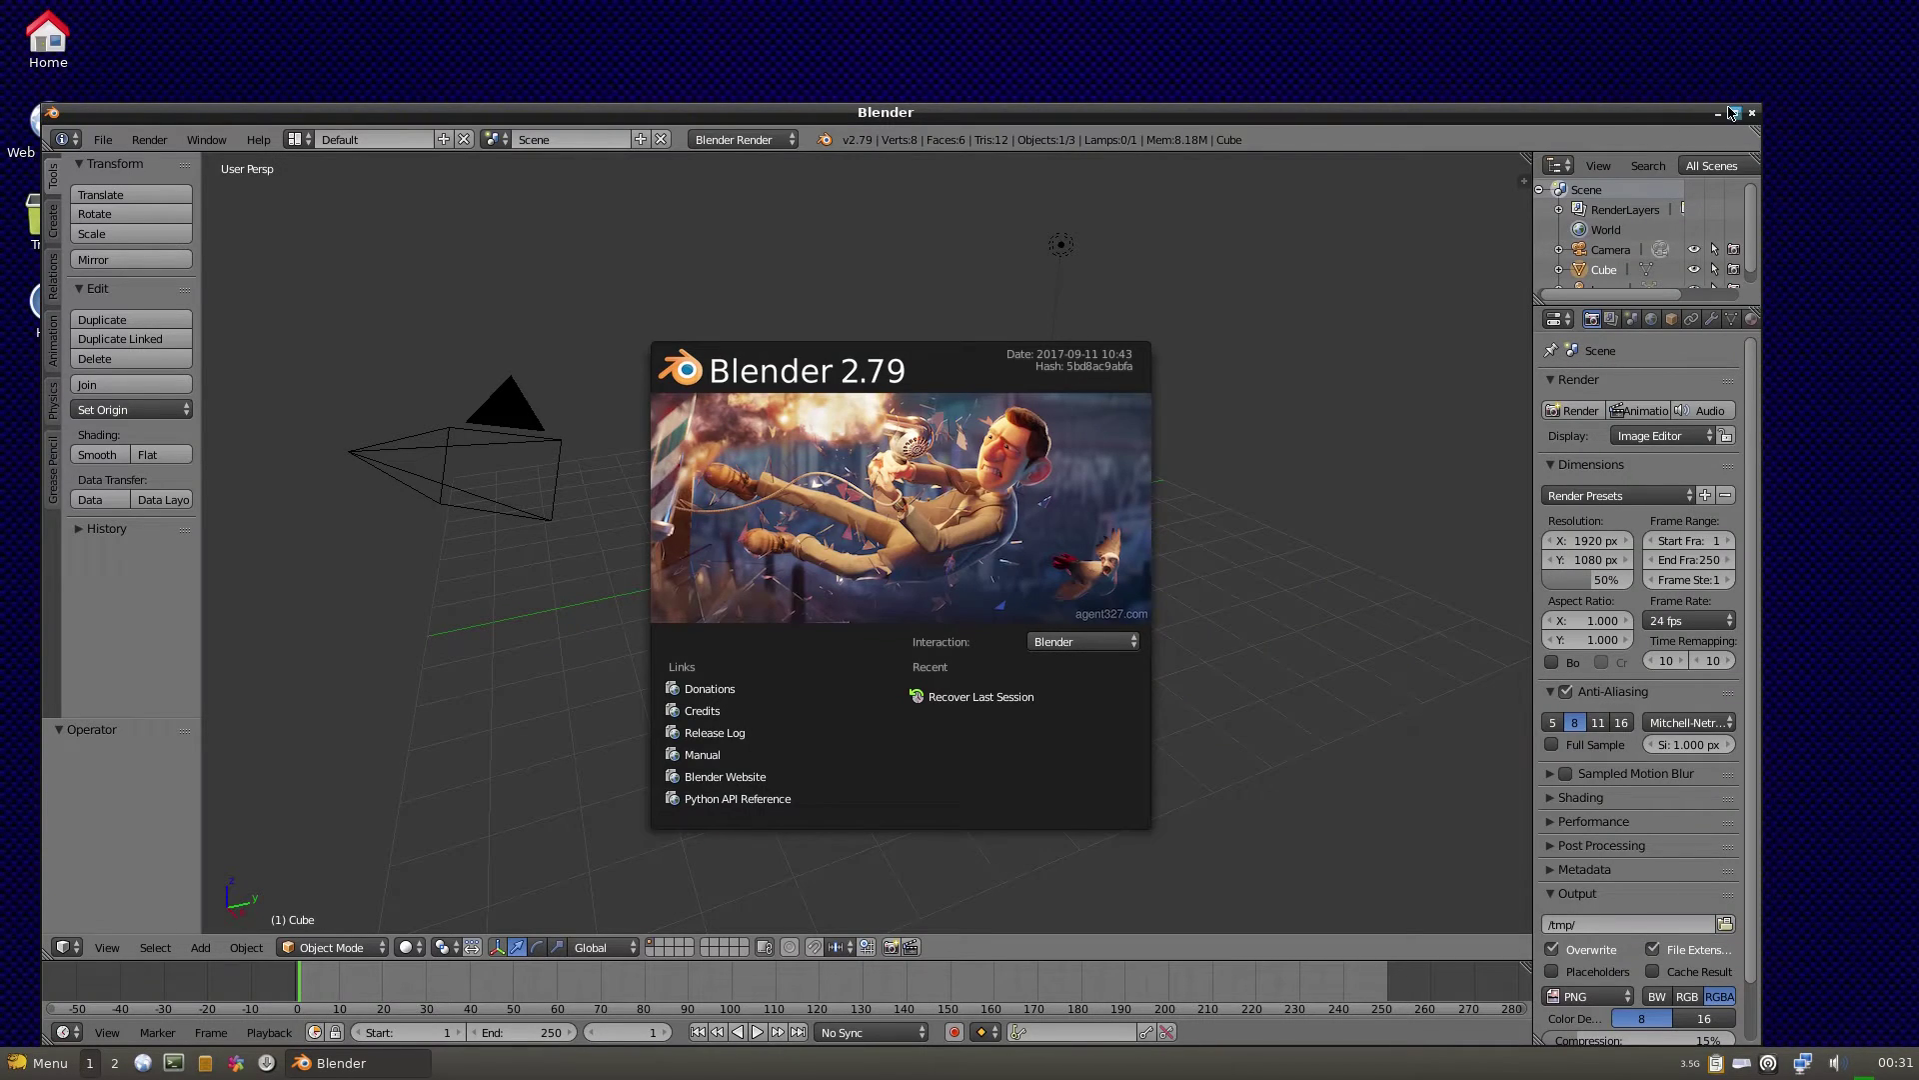
left_click(1736, 113)
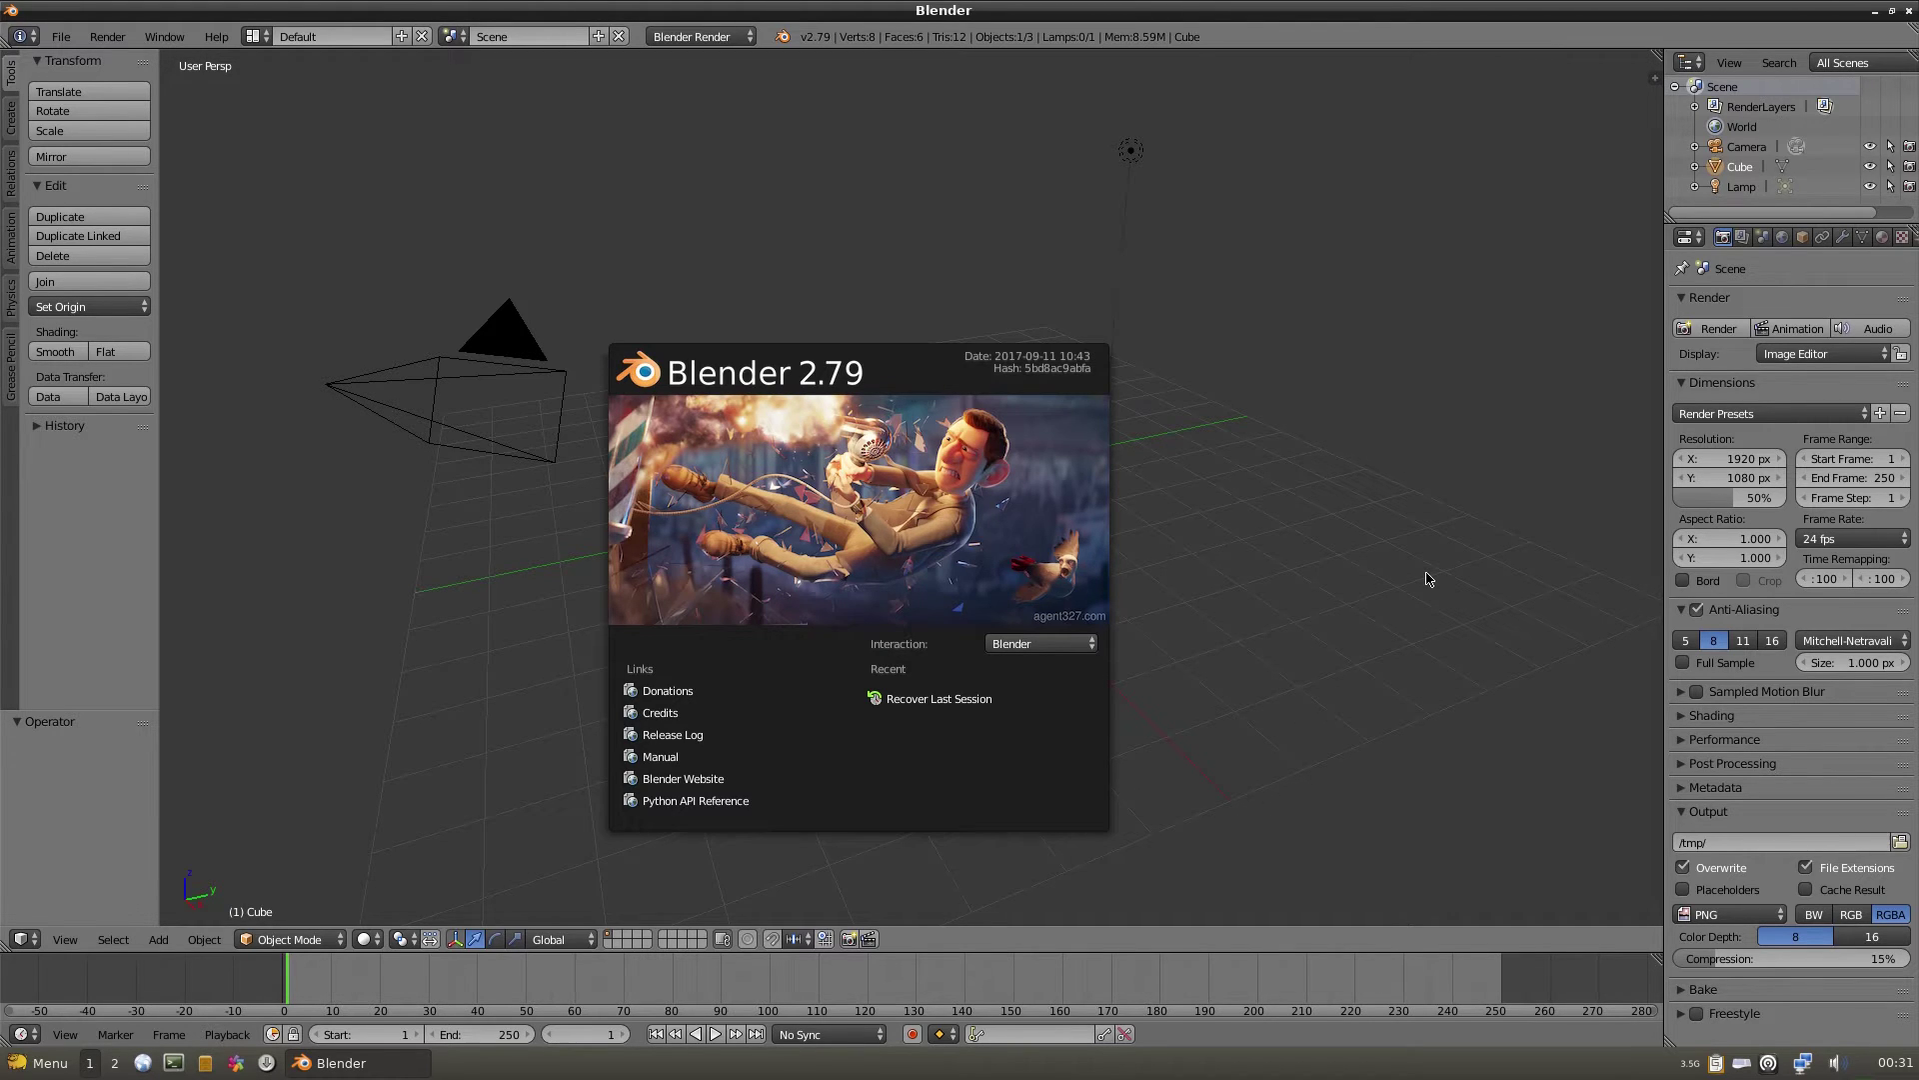
left_click(1911, 15)
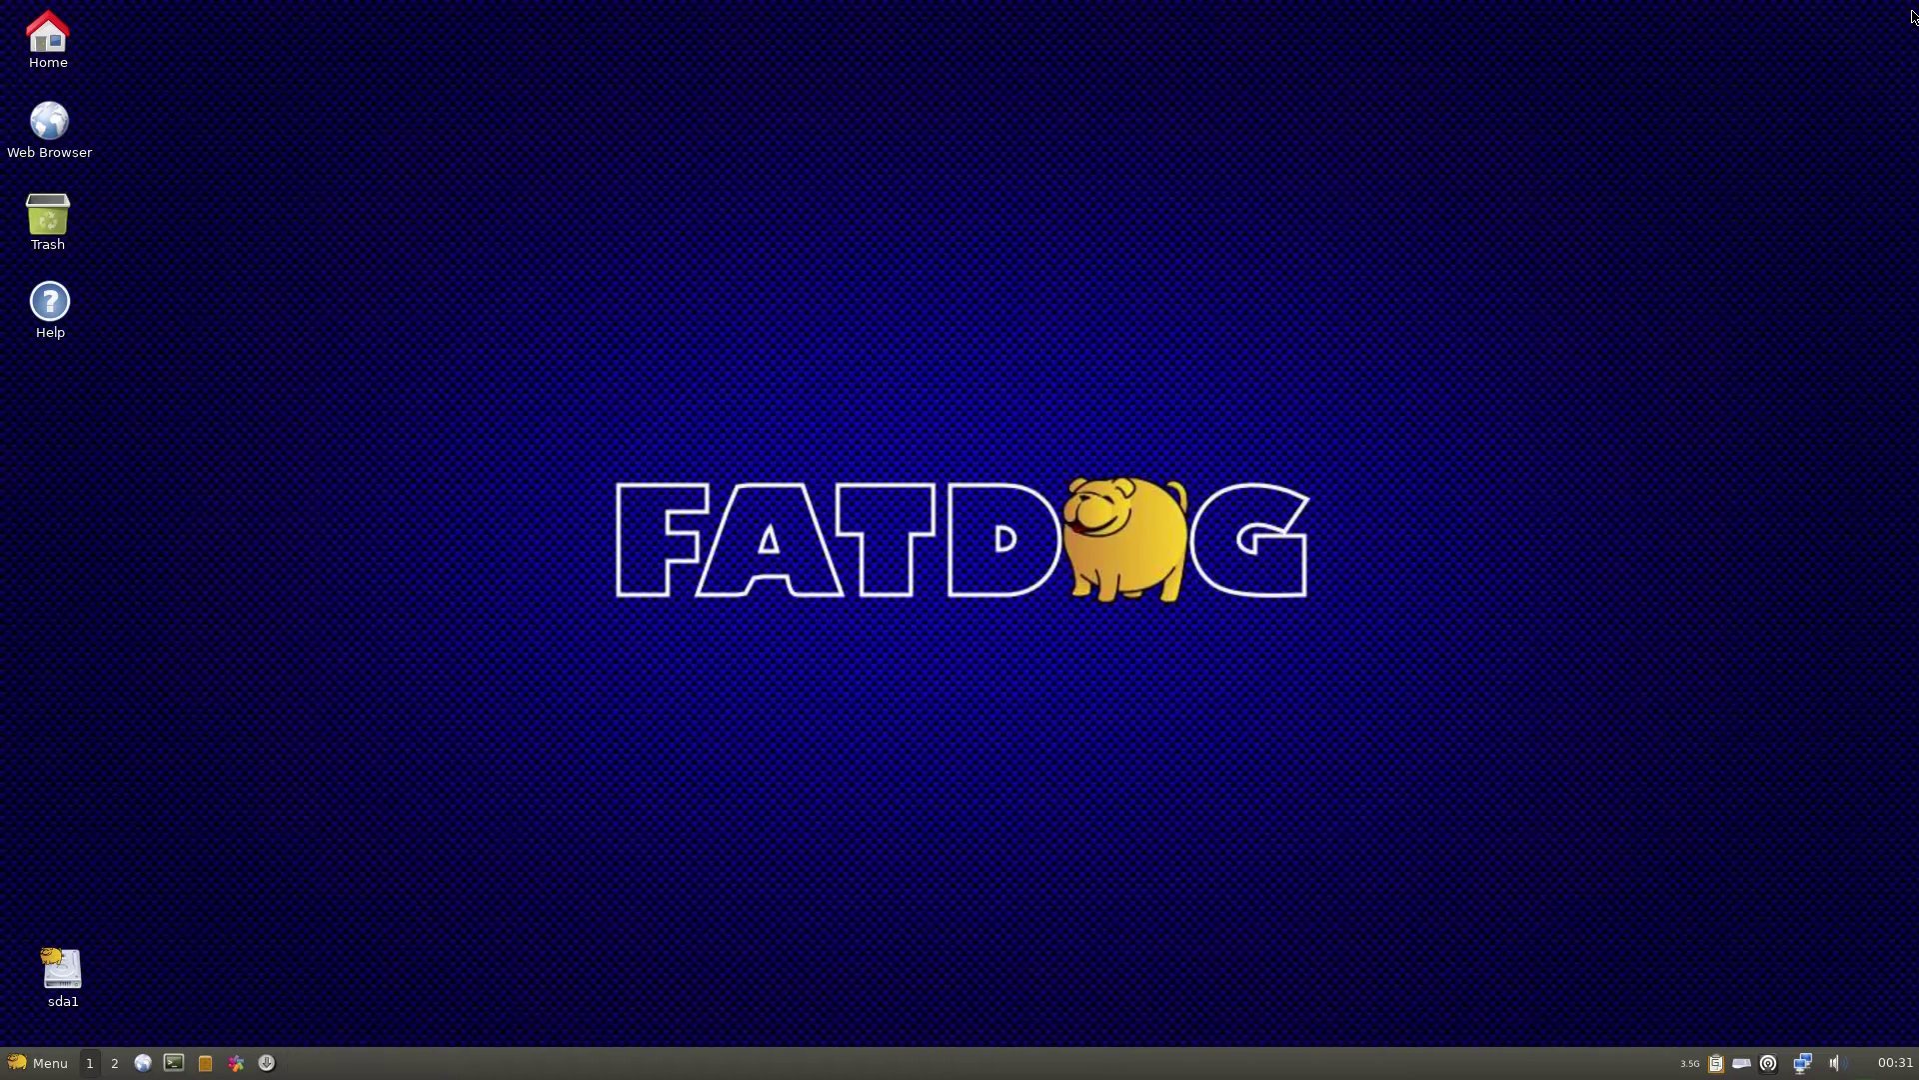
Launch LibreOffice, start a blank Writer document Untitled 1, then close Writer
left_click(24, 1072)
mouse_move(70, 712)
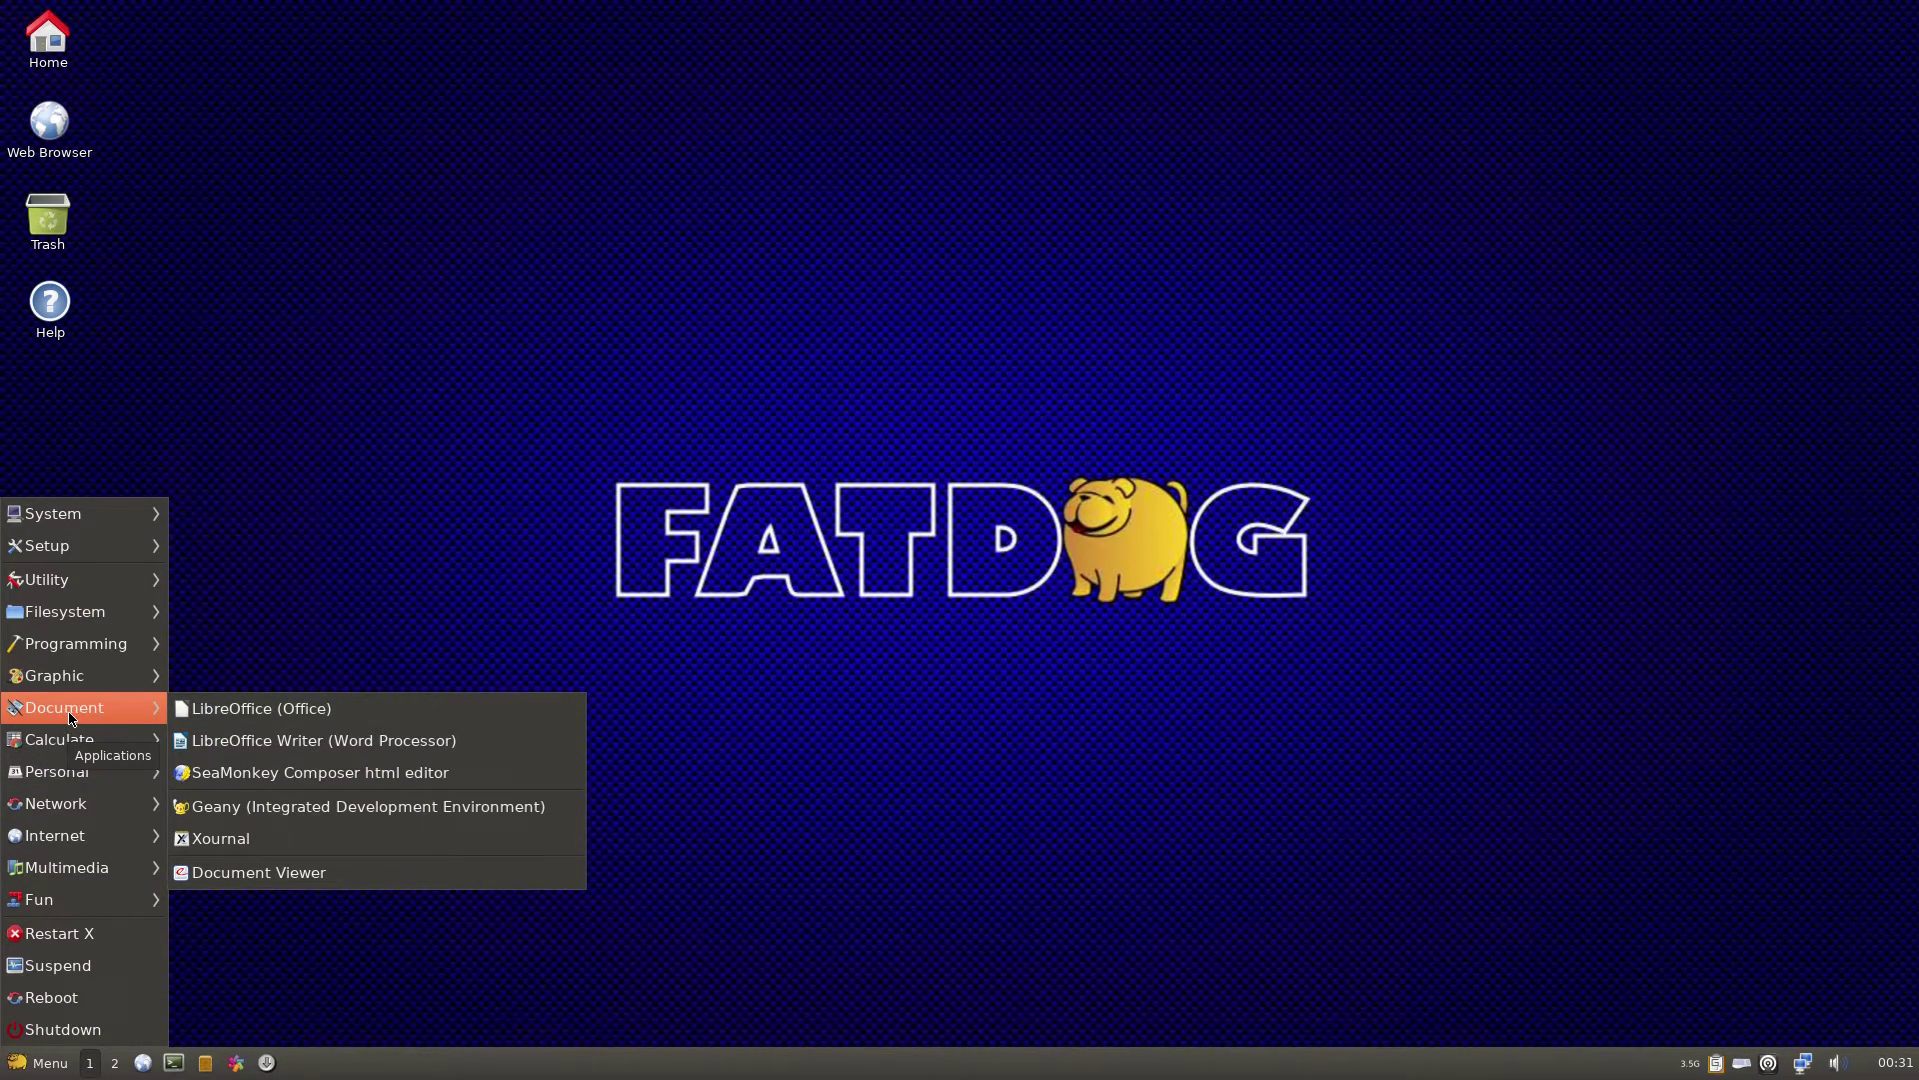
left_click(202, 707)
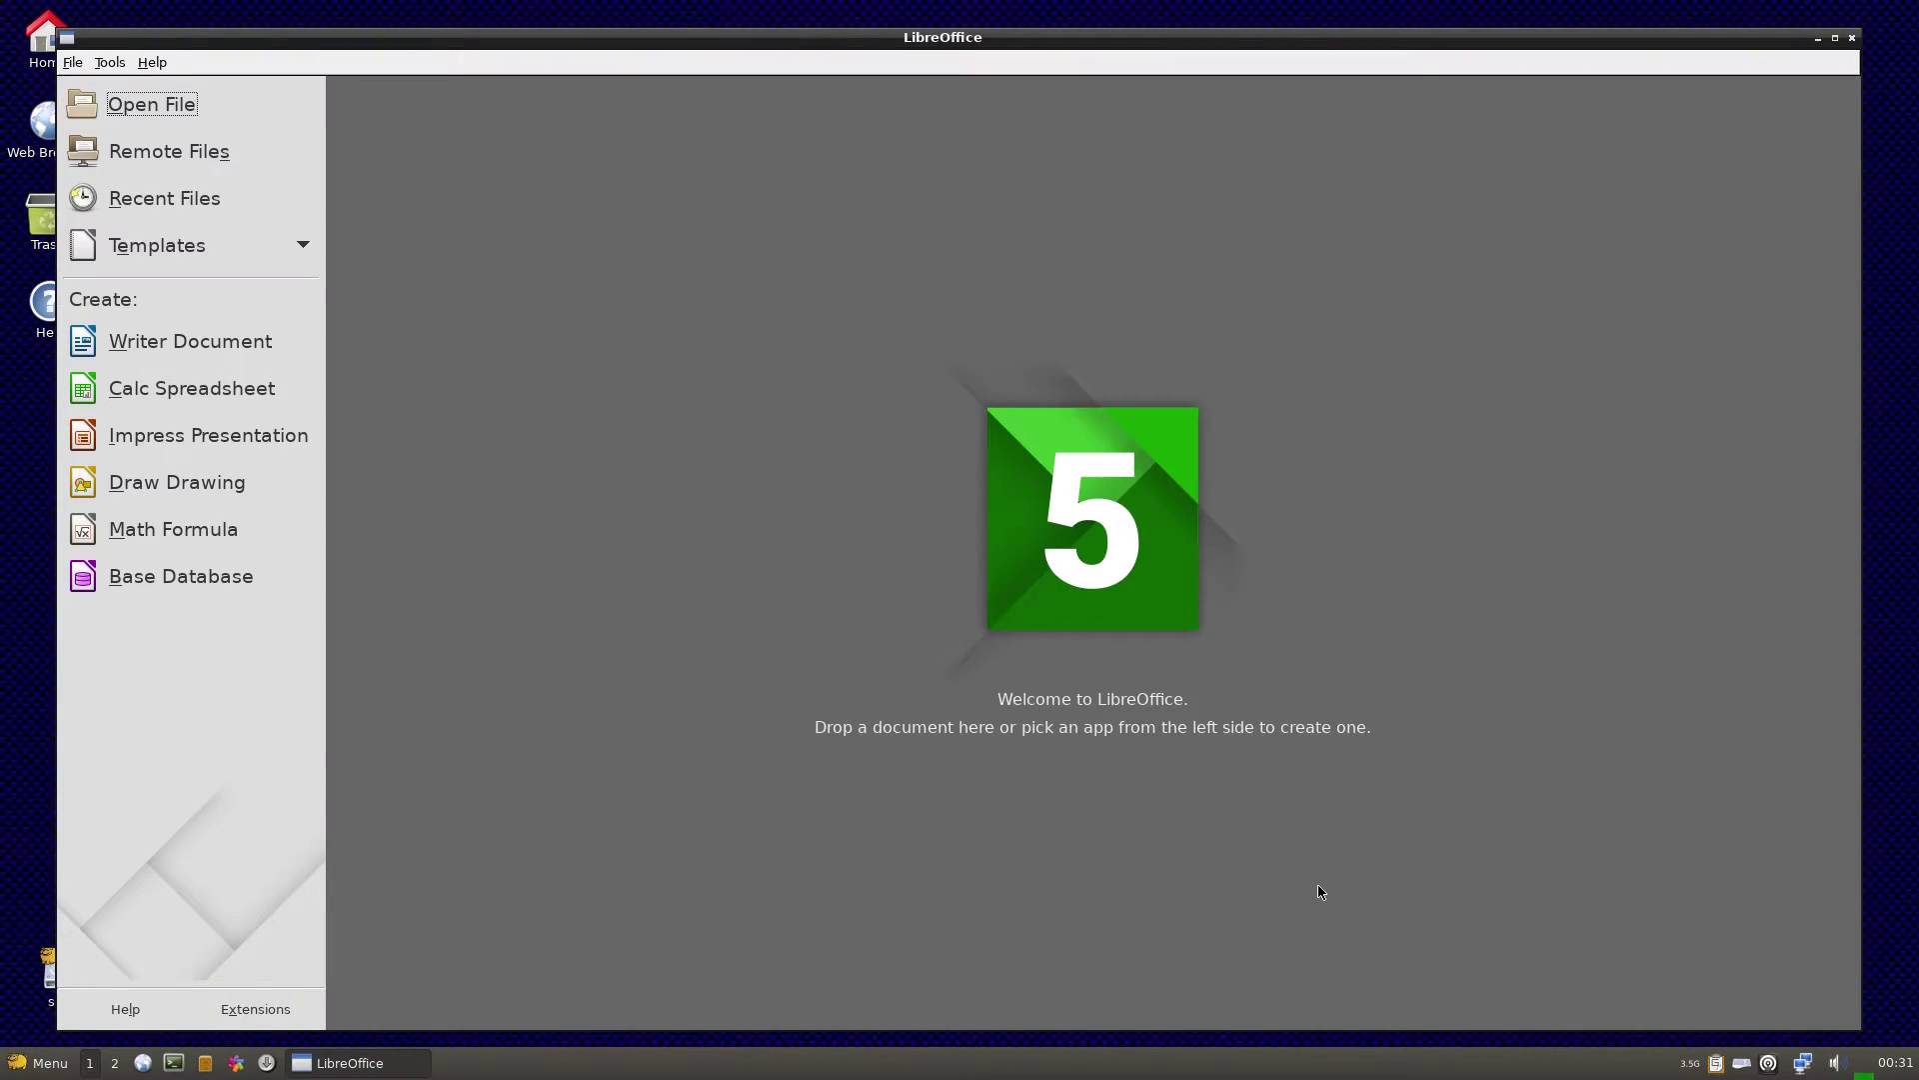
left_click(171, 345)
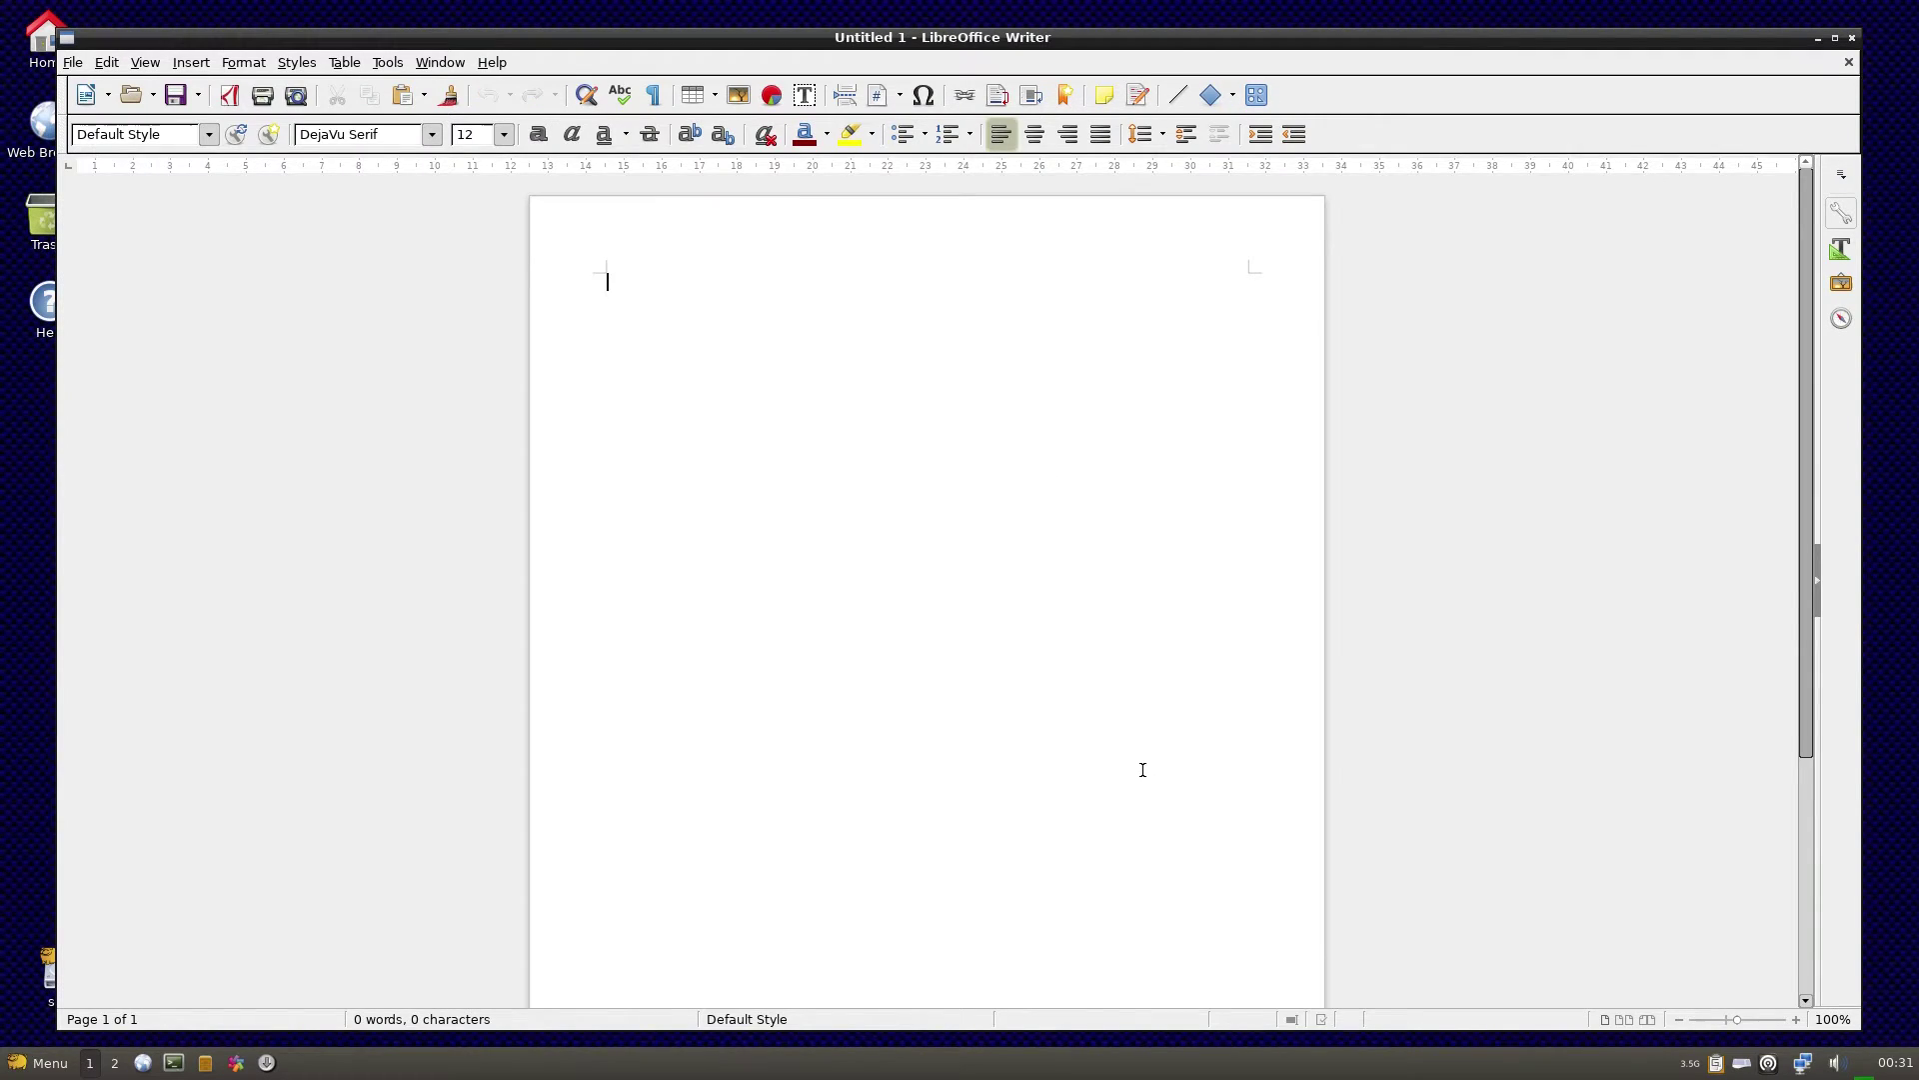
left_click(1852, 39)
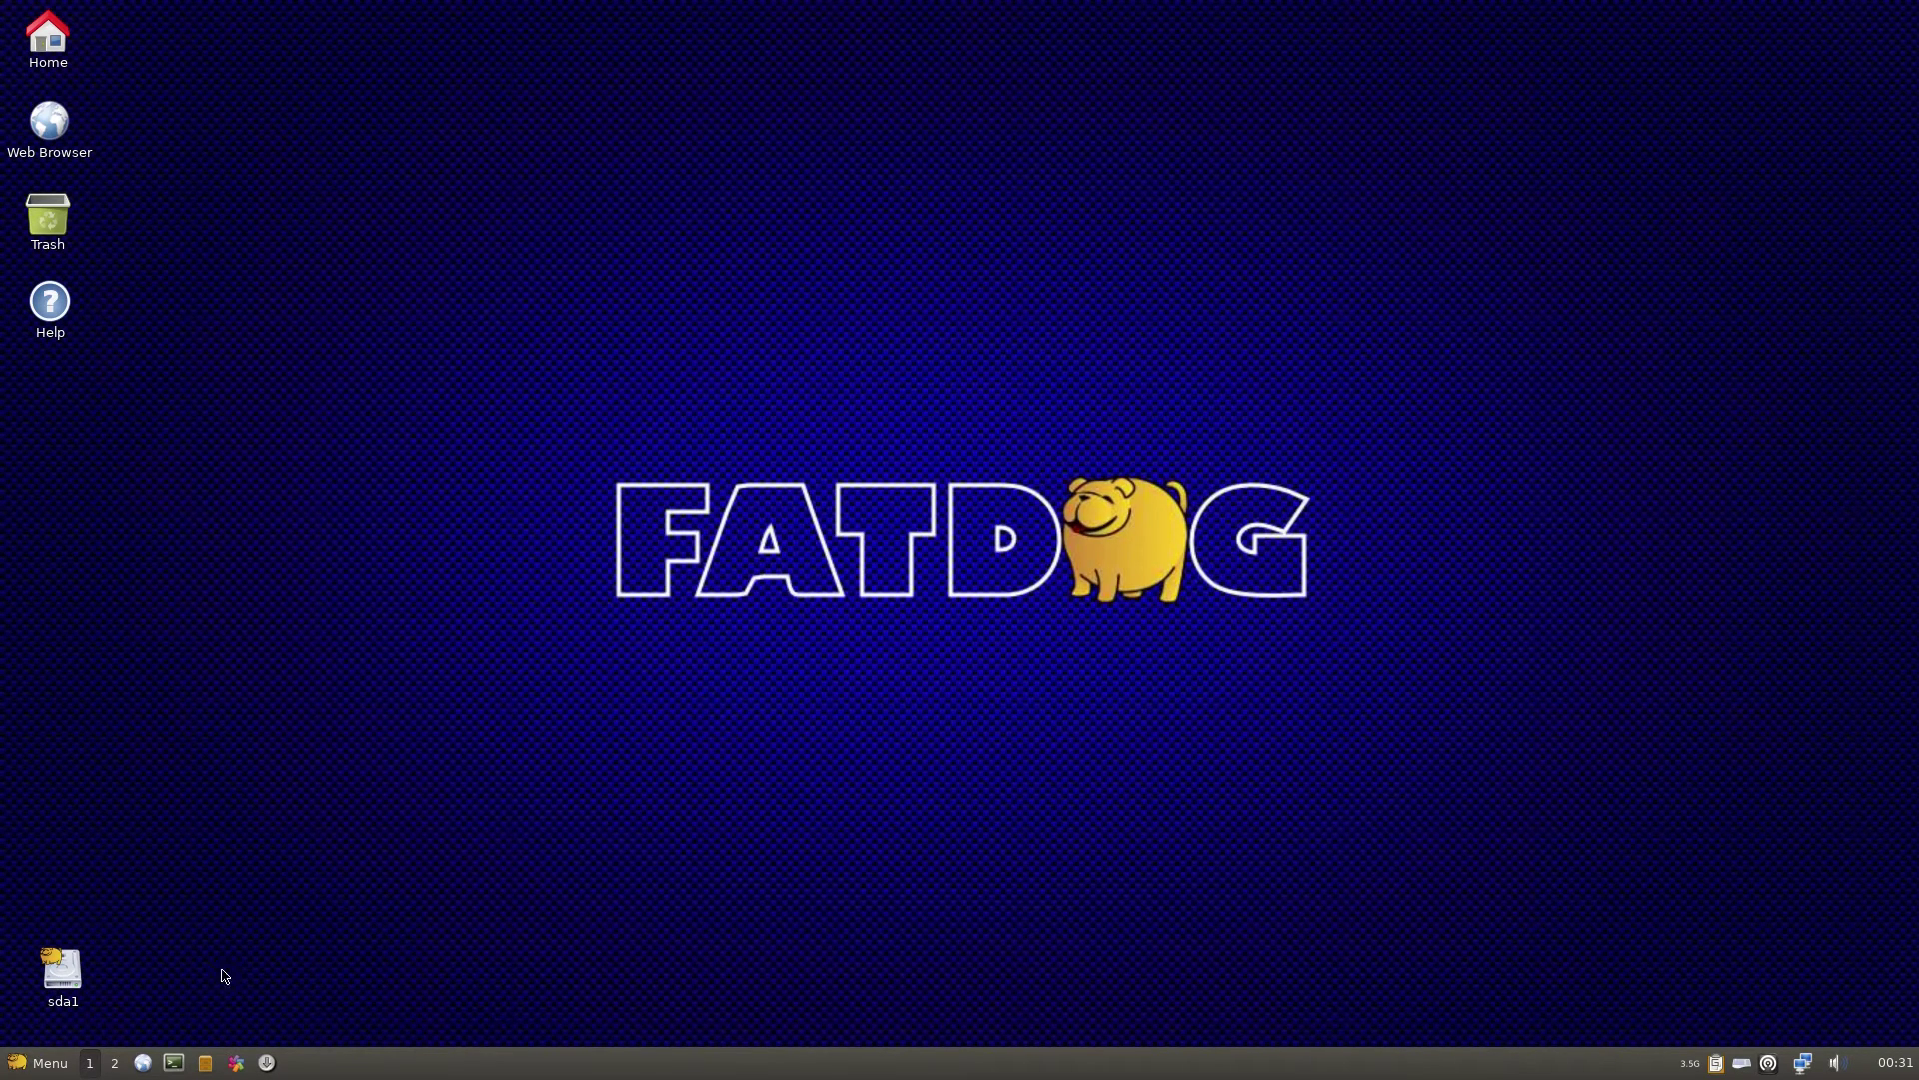
Run htop in a new urxvt terminal
left_click(173, 1062)
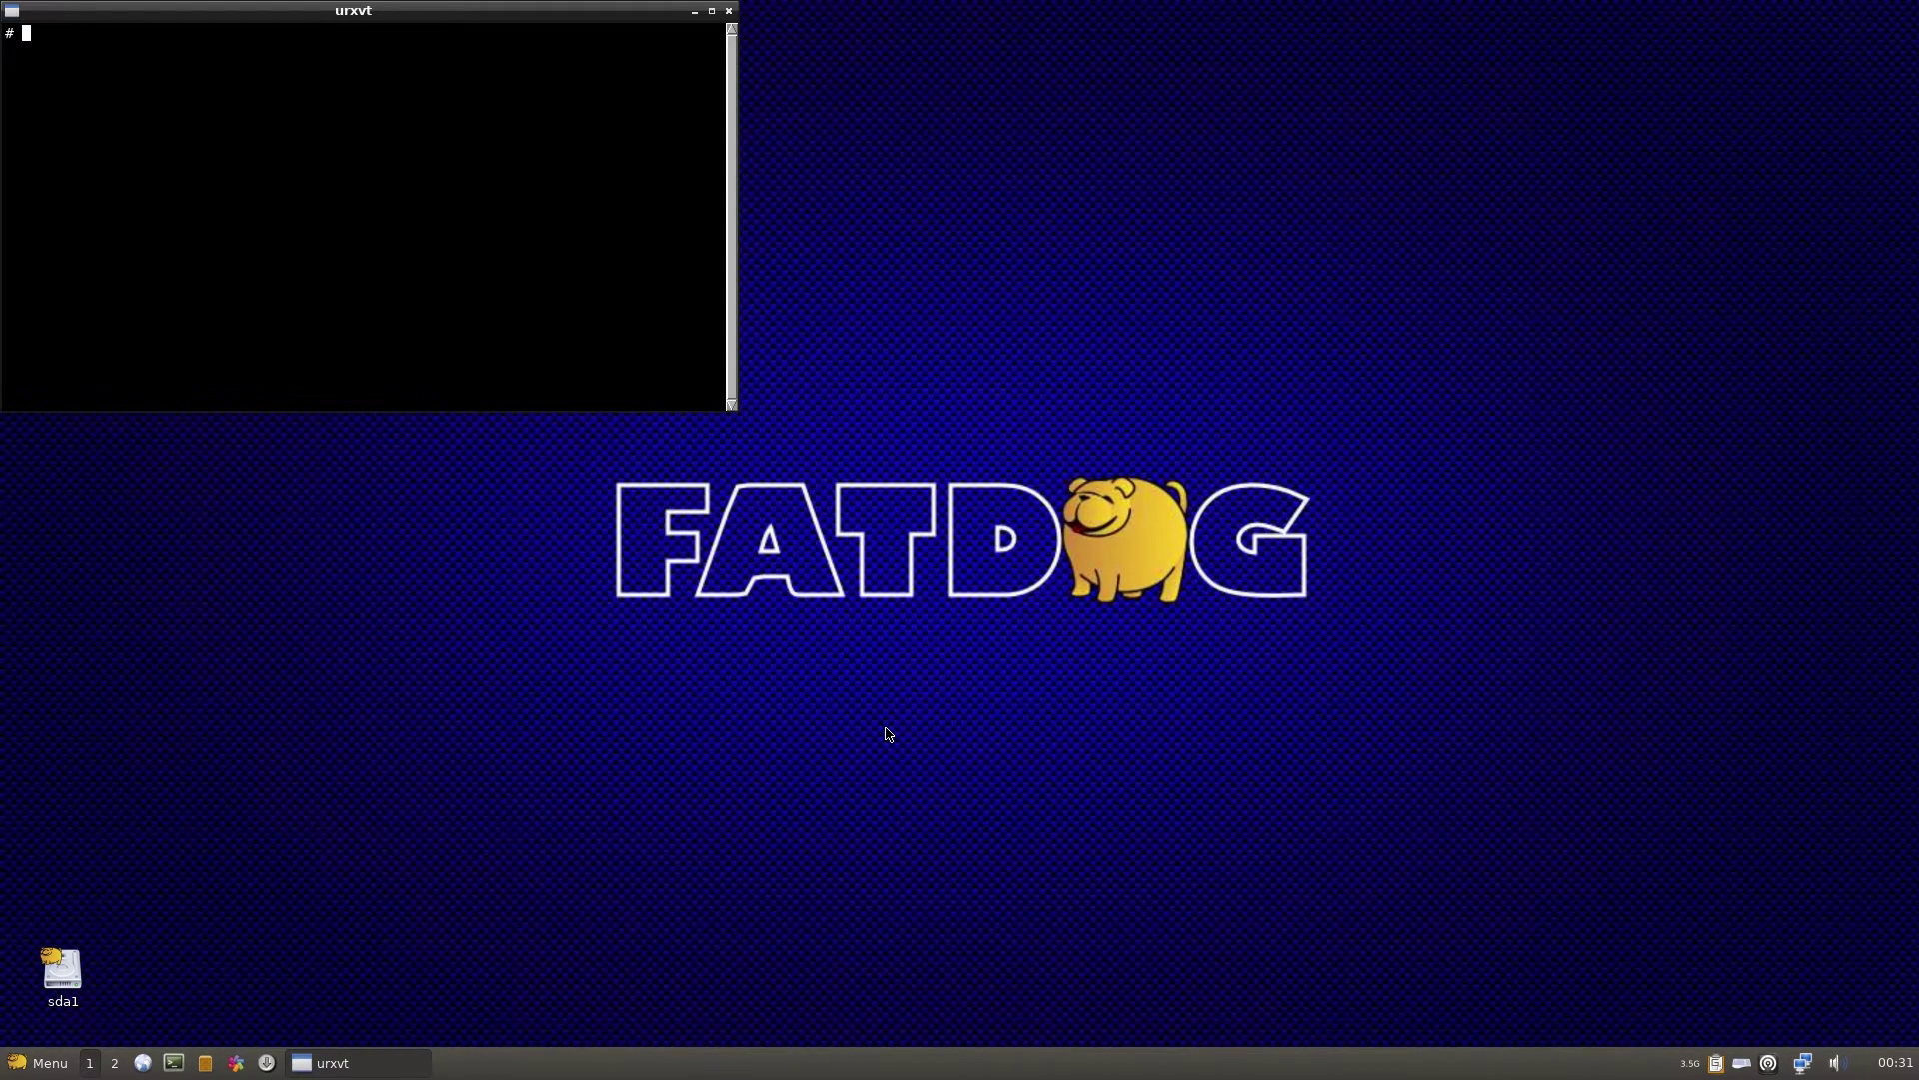
type("htop")
key("Return")
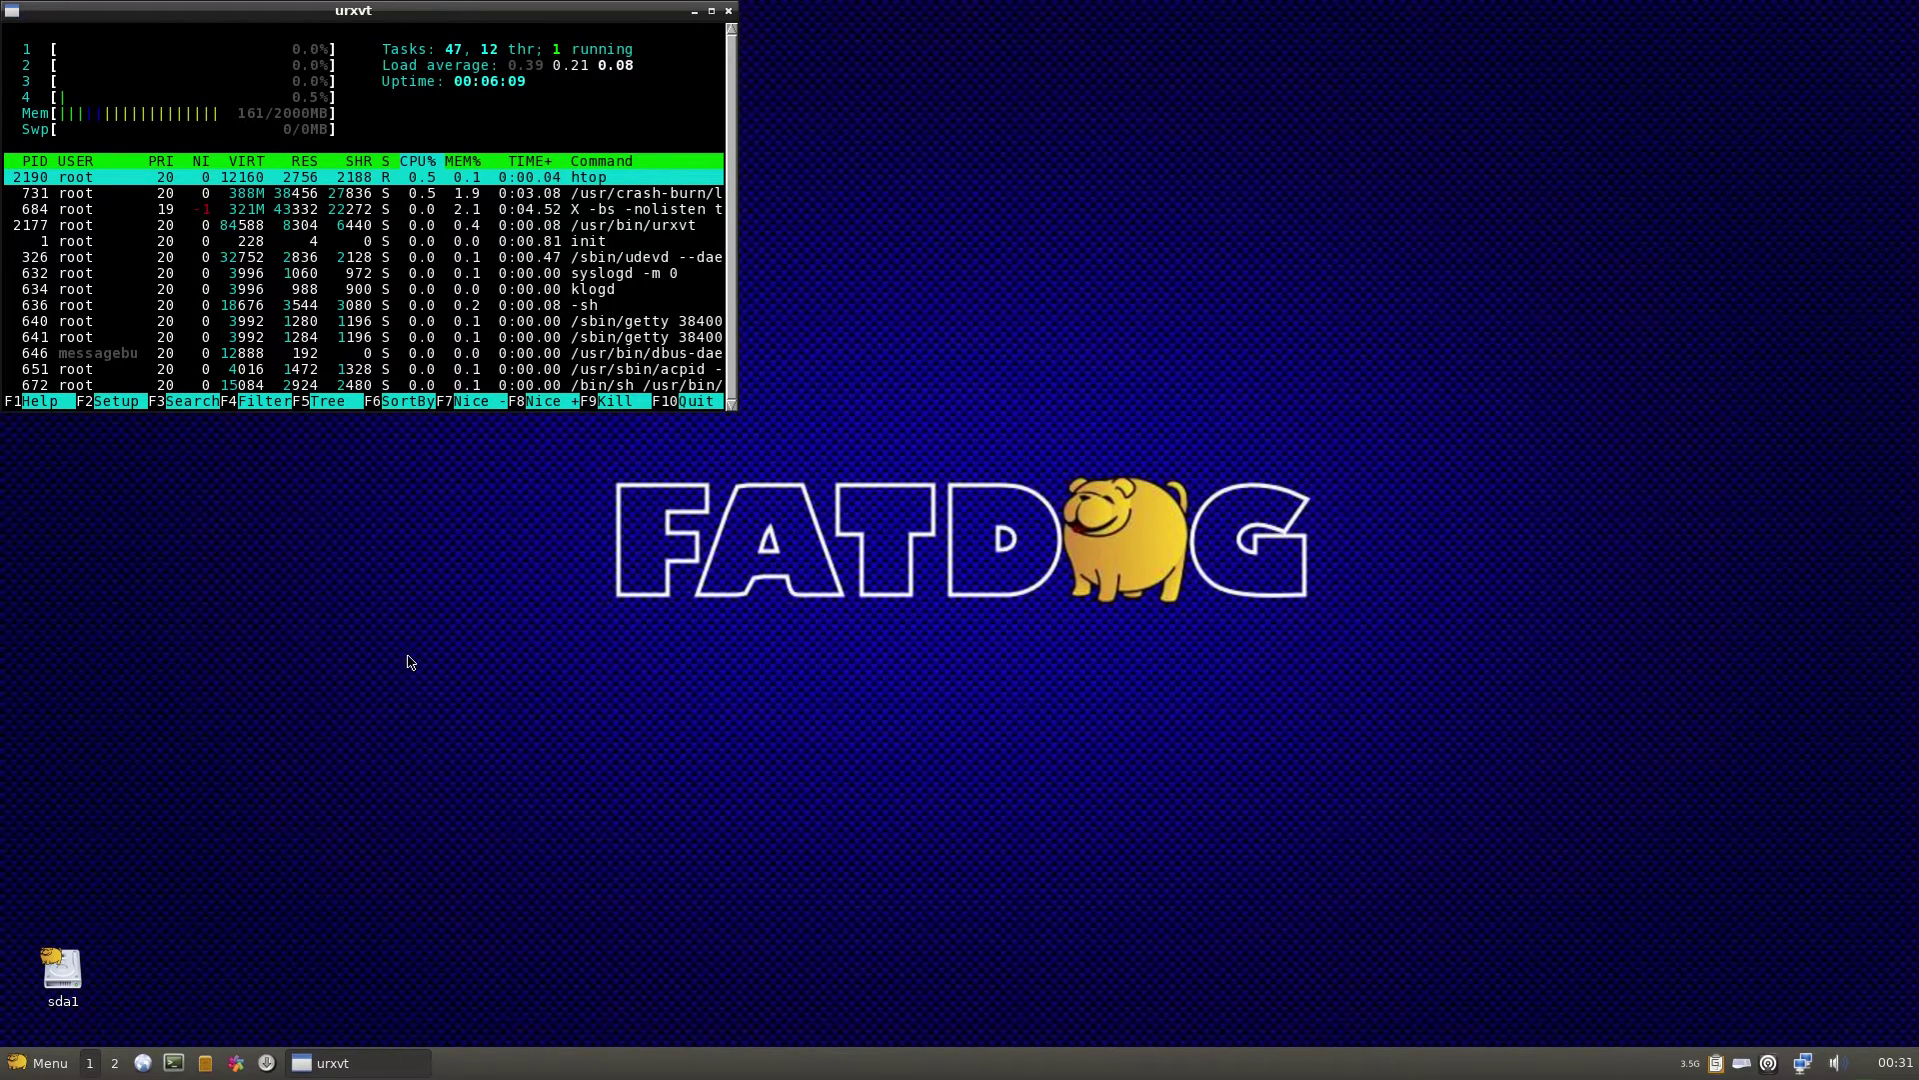
Browse the main menu's Calculate, Network and Internet submenus
left_click(50, 1064)
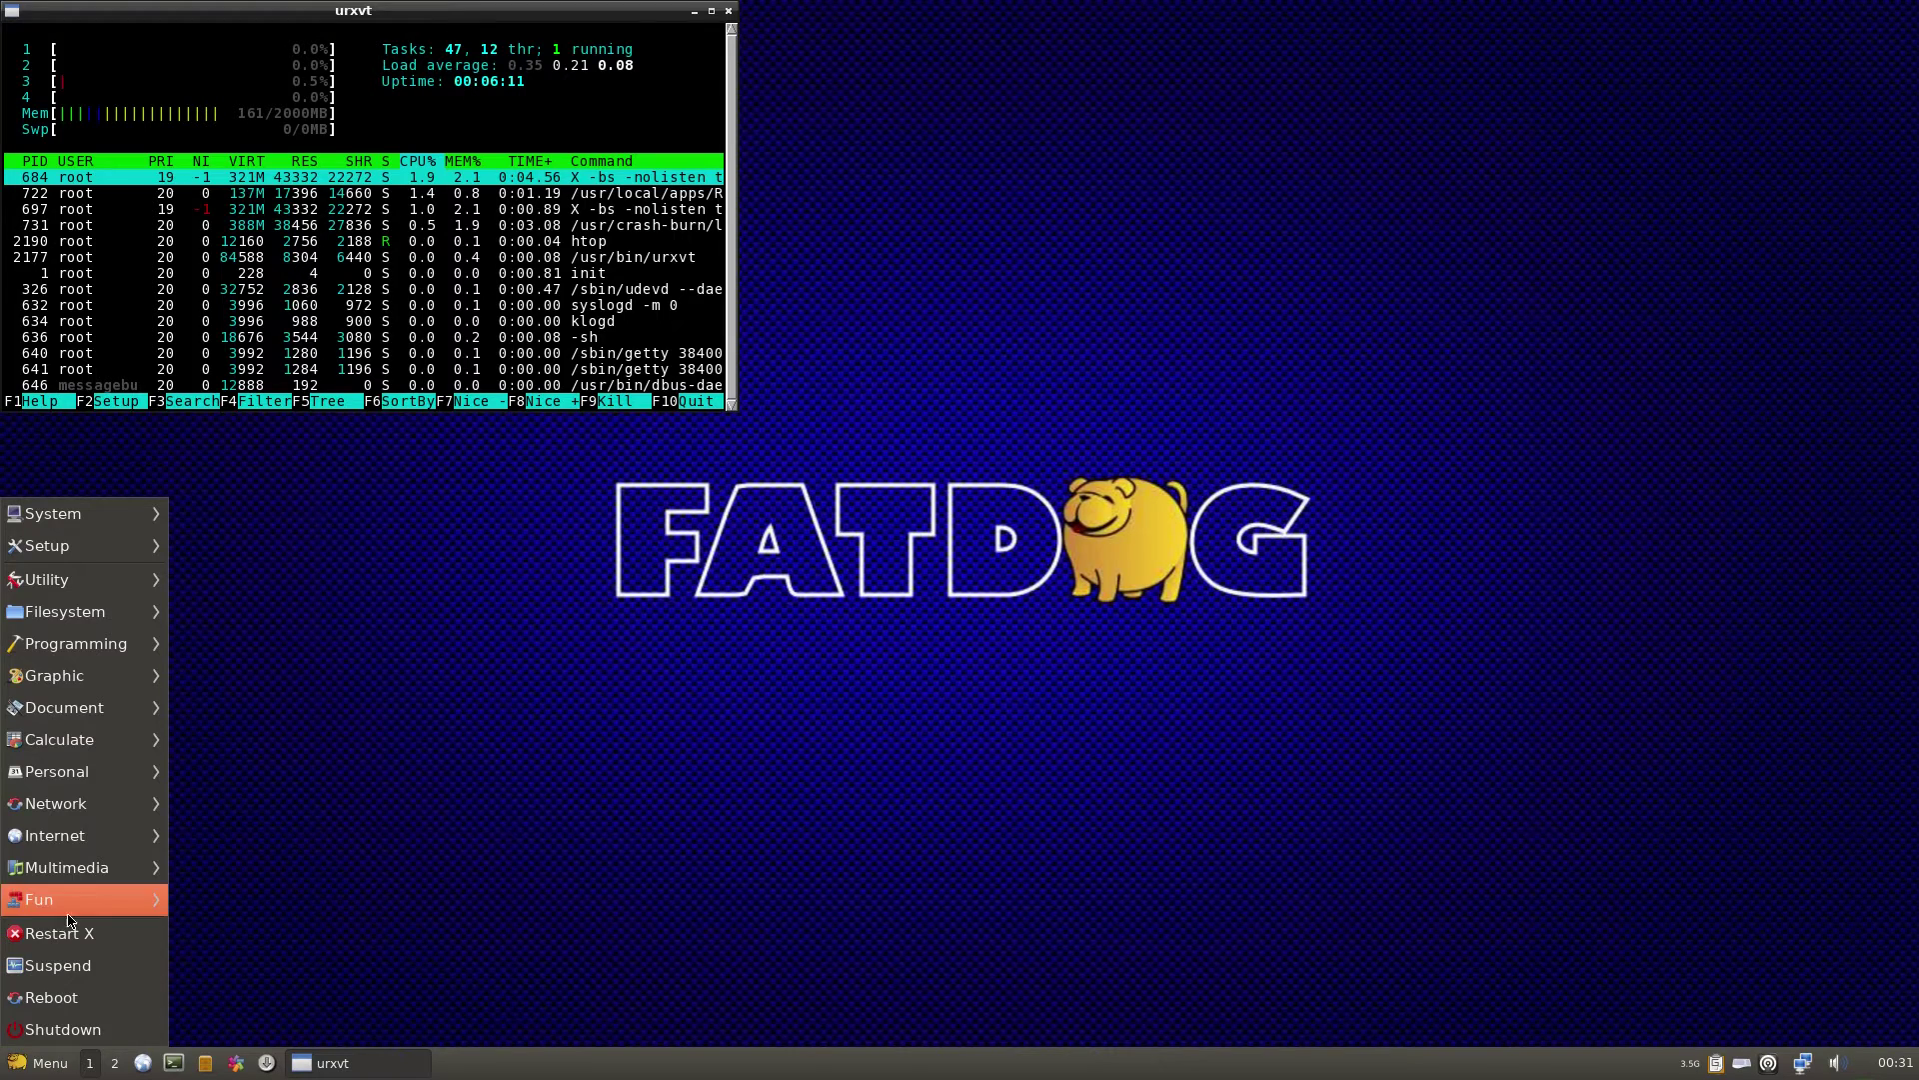
mouse_move(80, 748)
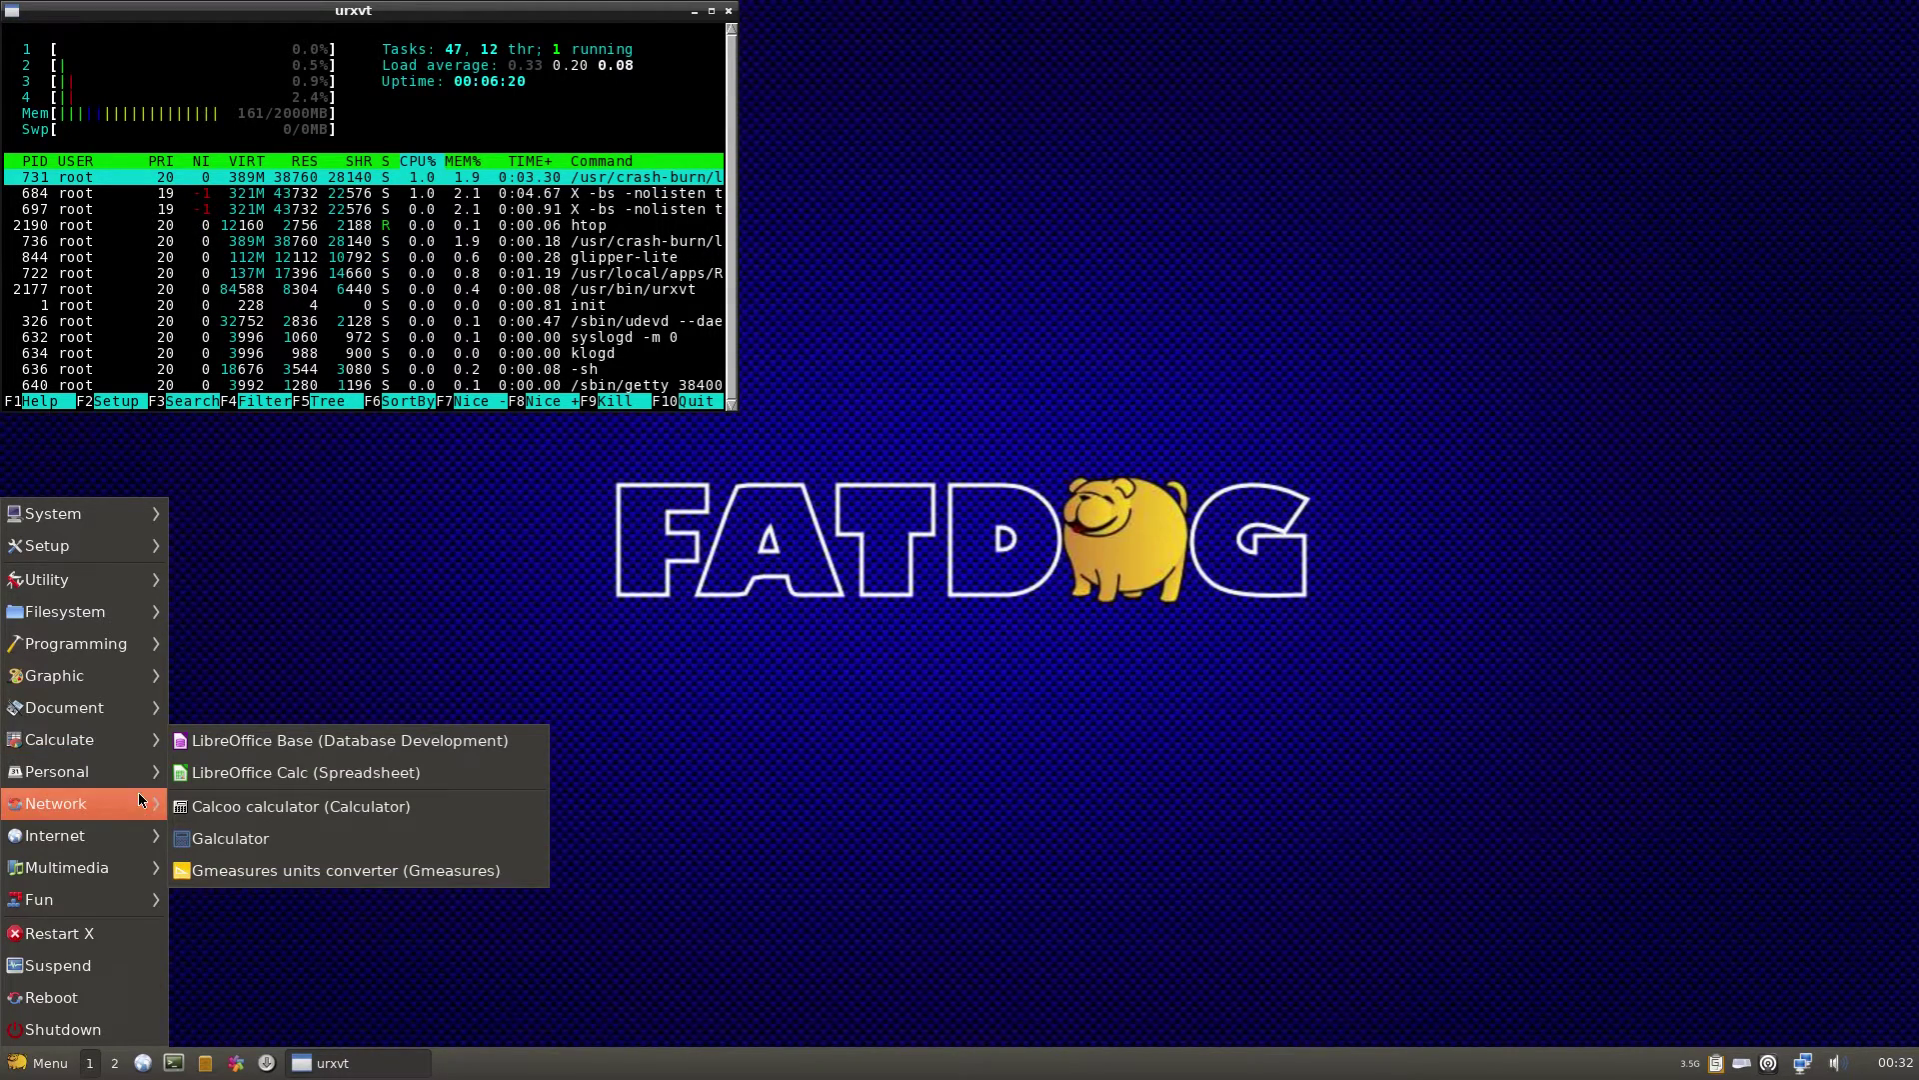
mouse_move(138, 780)
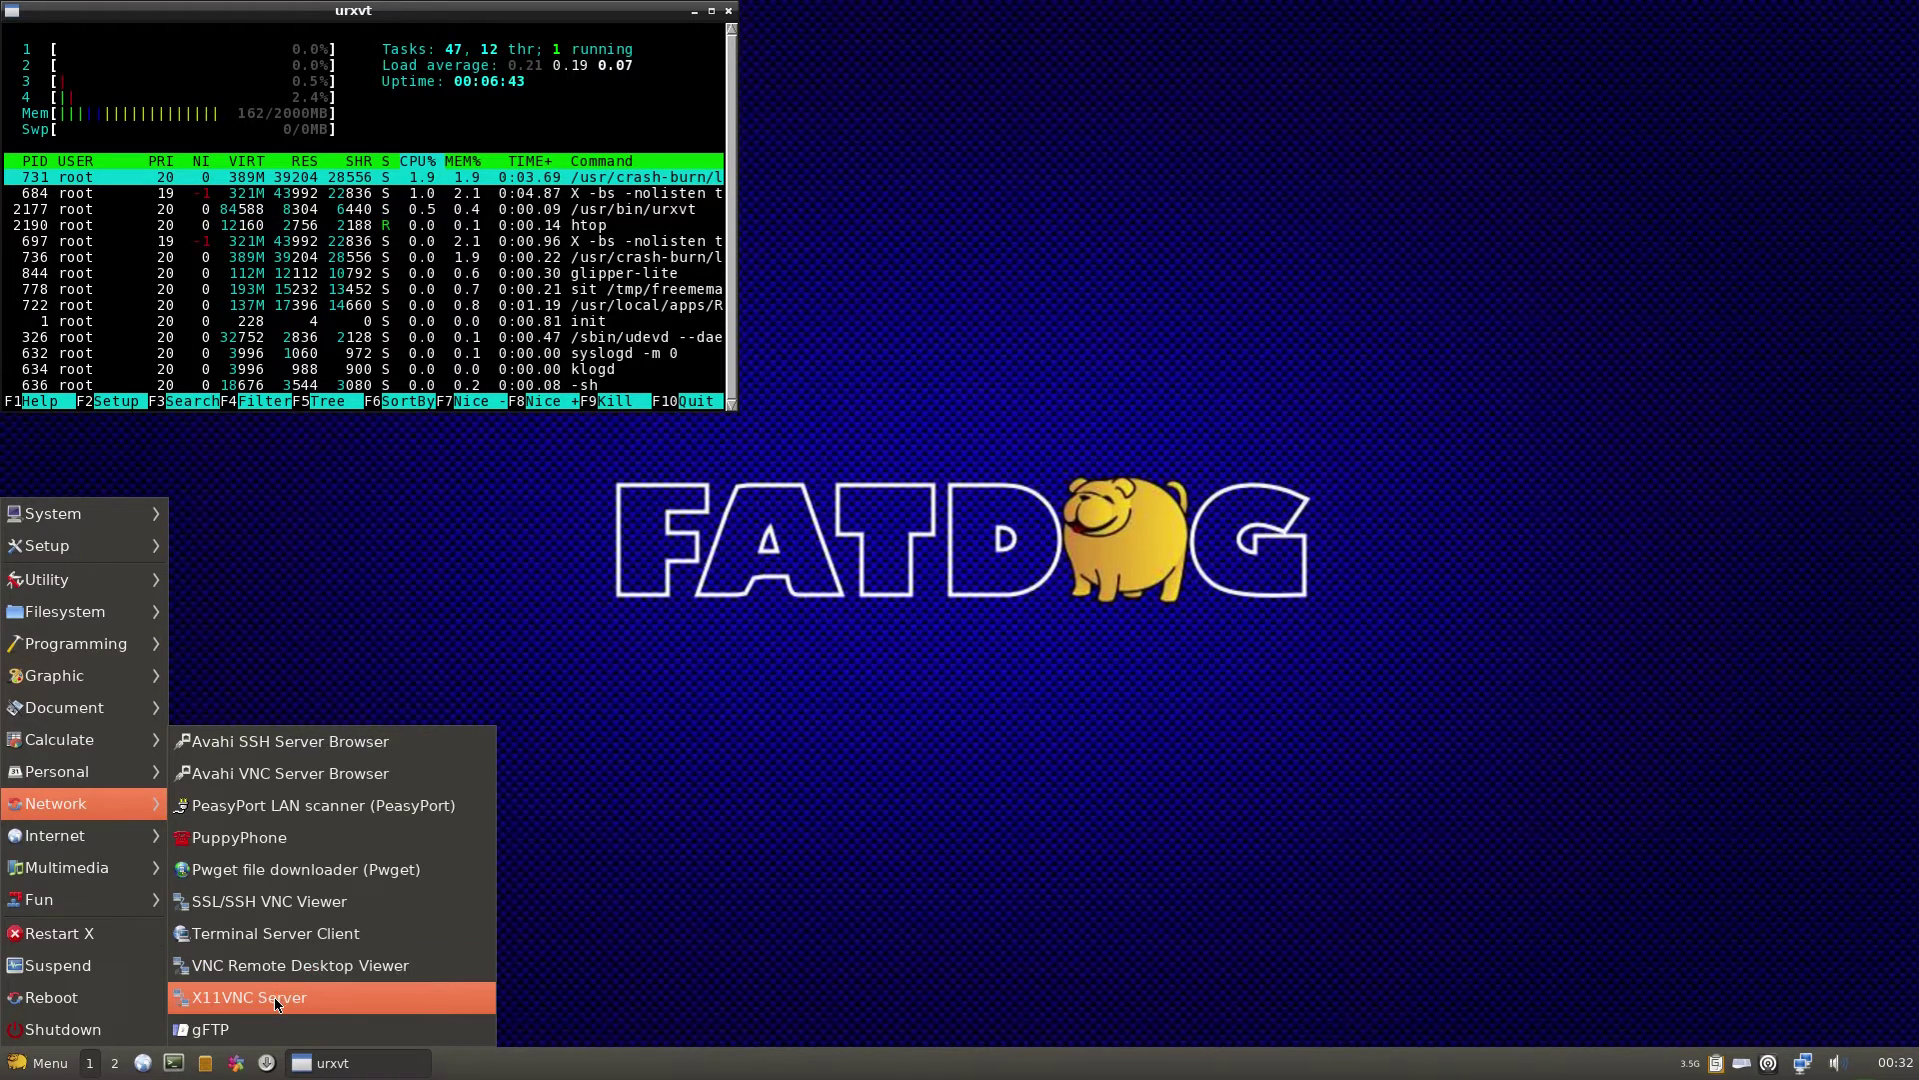
mouse_move(86, 851)
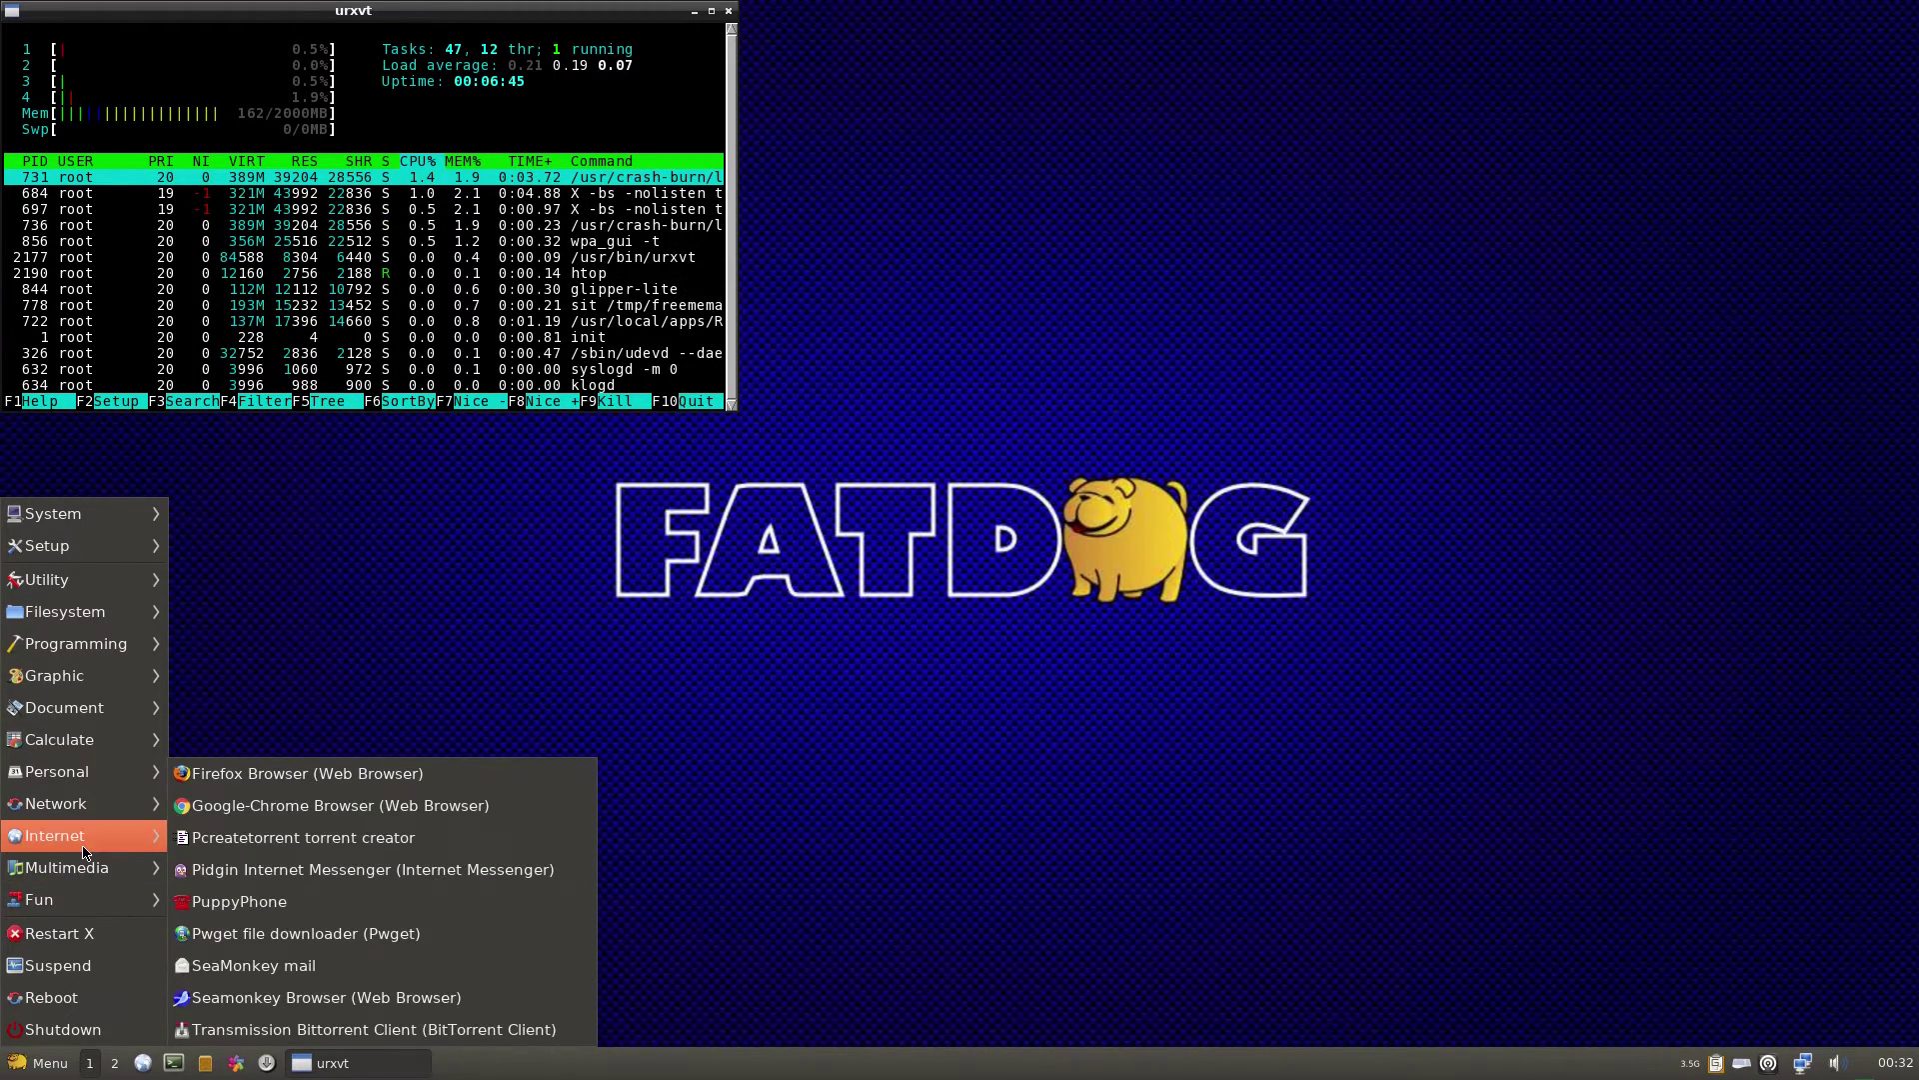
Open Google Chrome, load YouTube by entering 'youtub', then raise the htop terminal
left_click(268, 818)
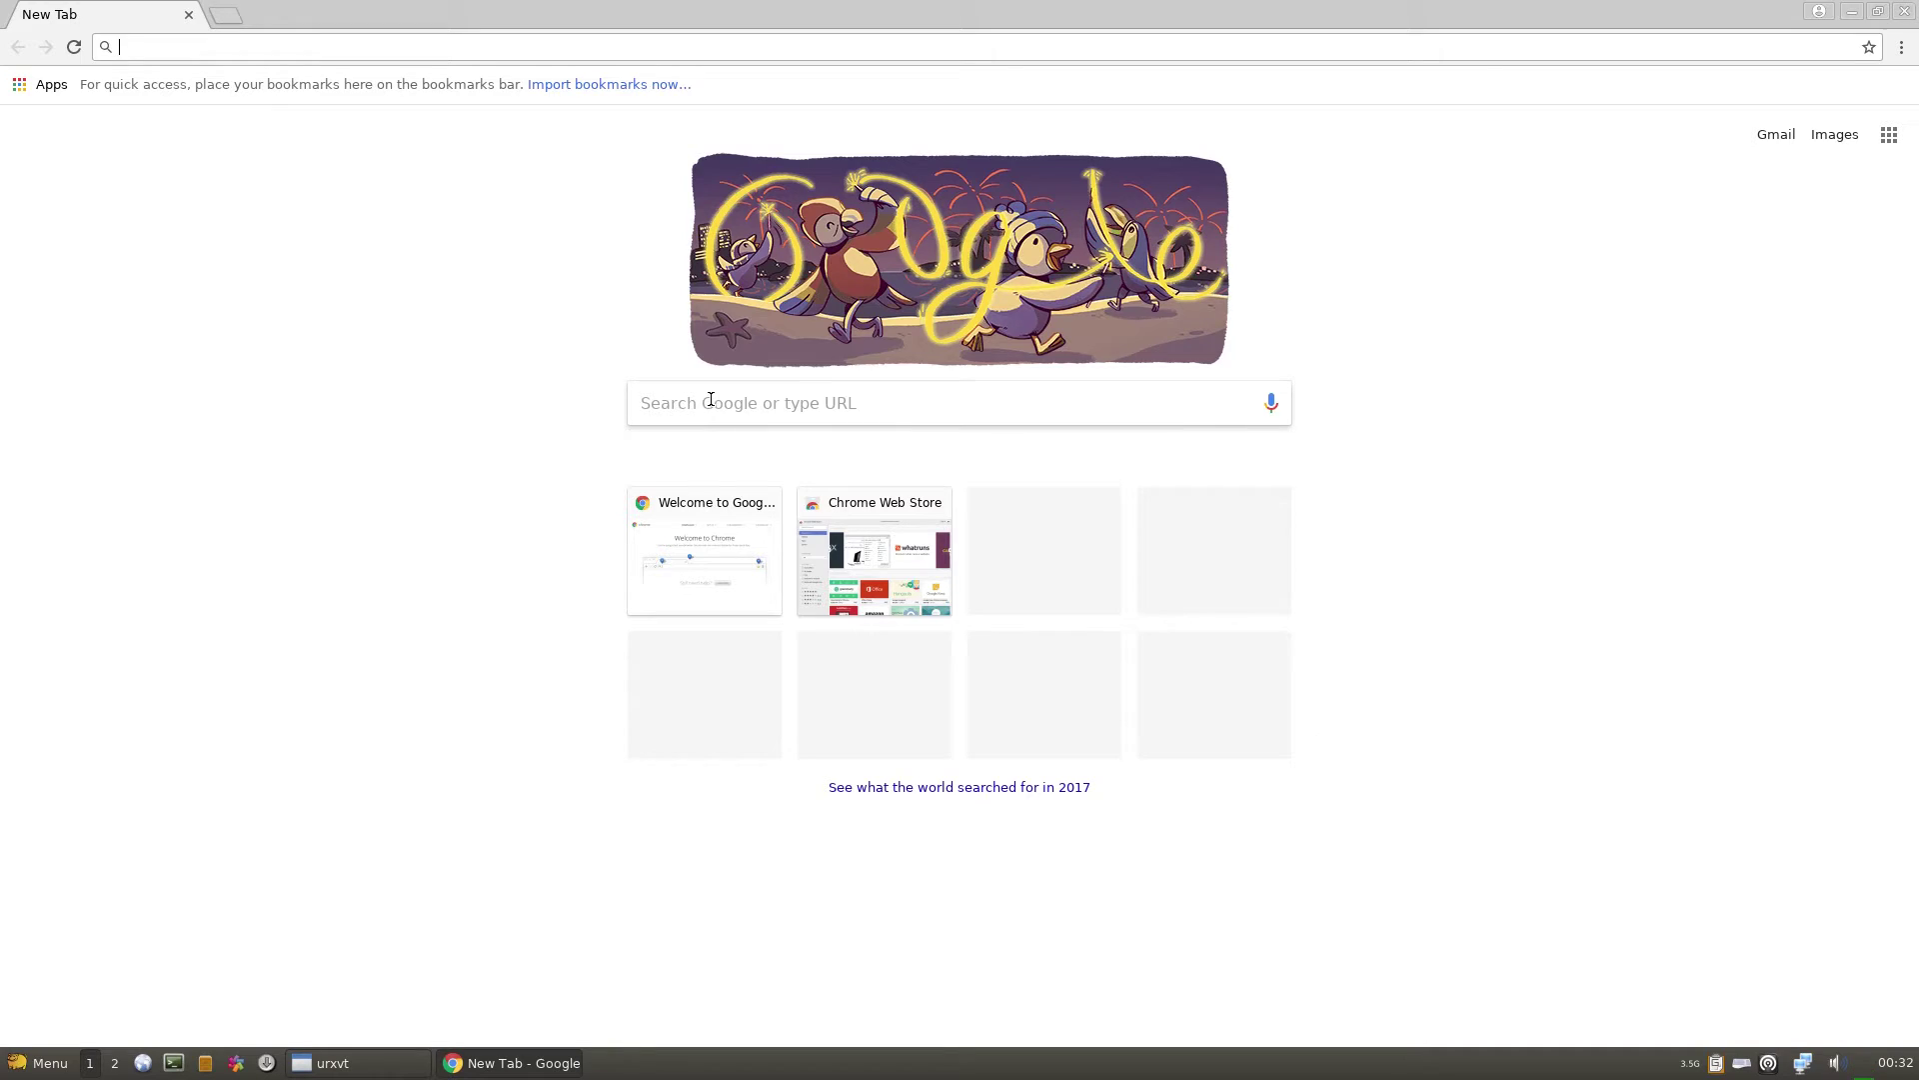
left_click(699, 397)
type("youtube.com")
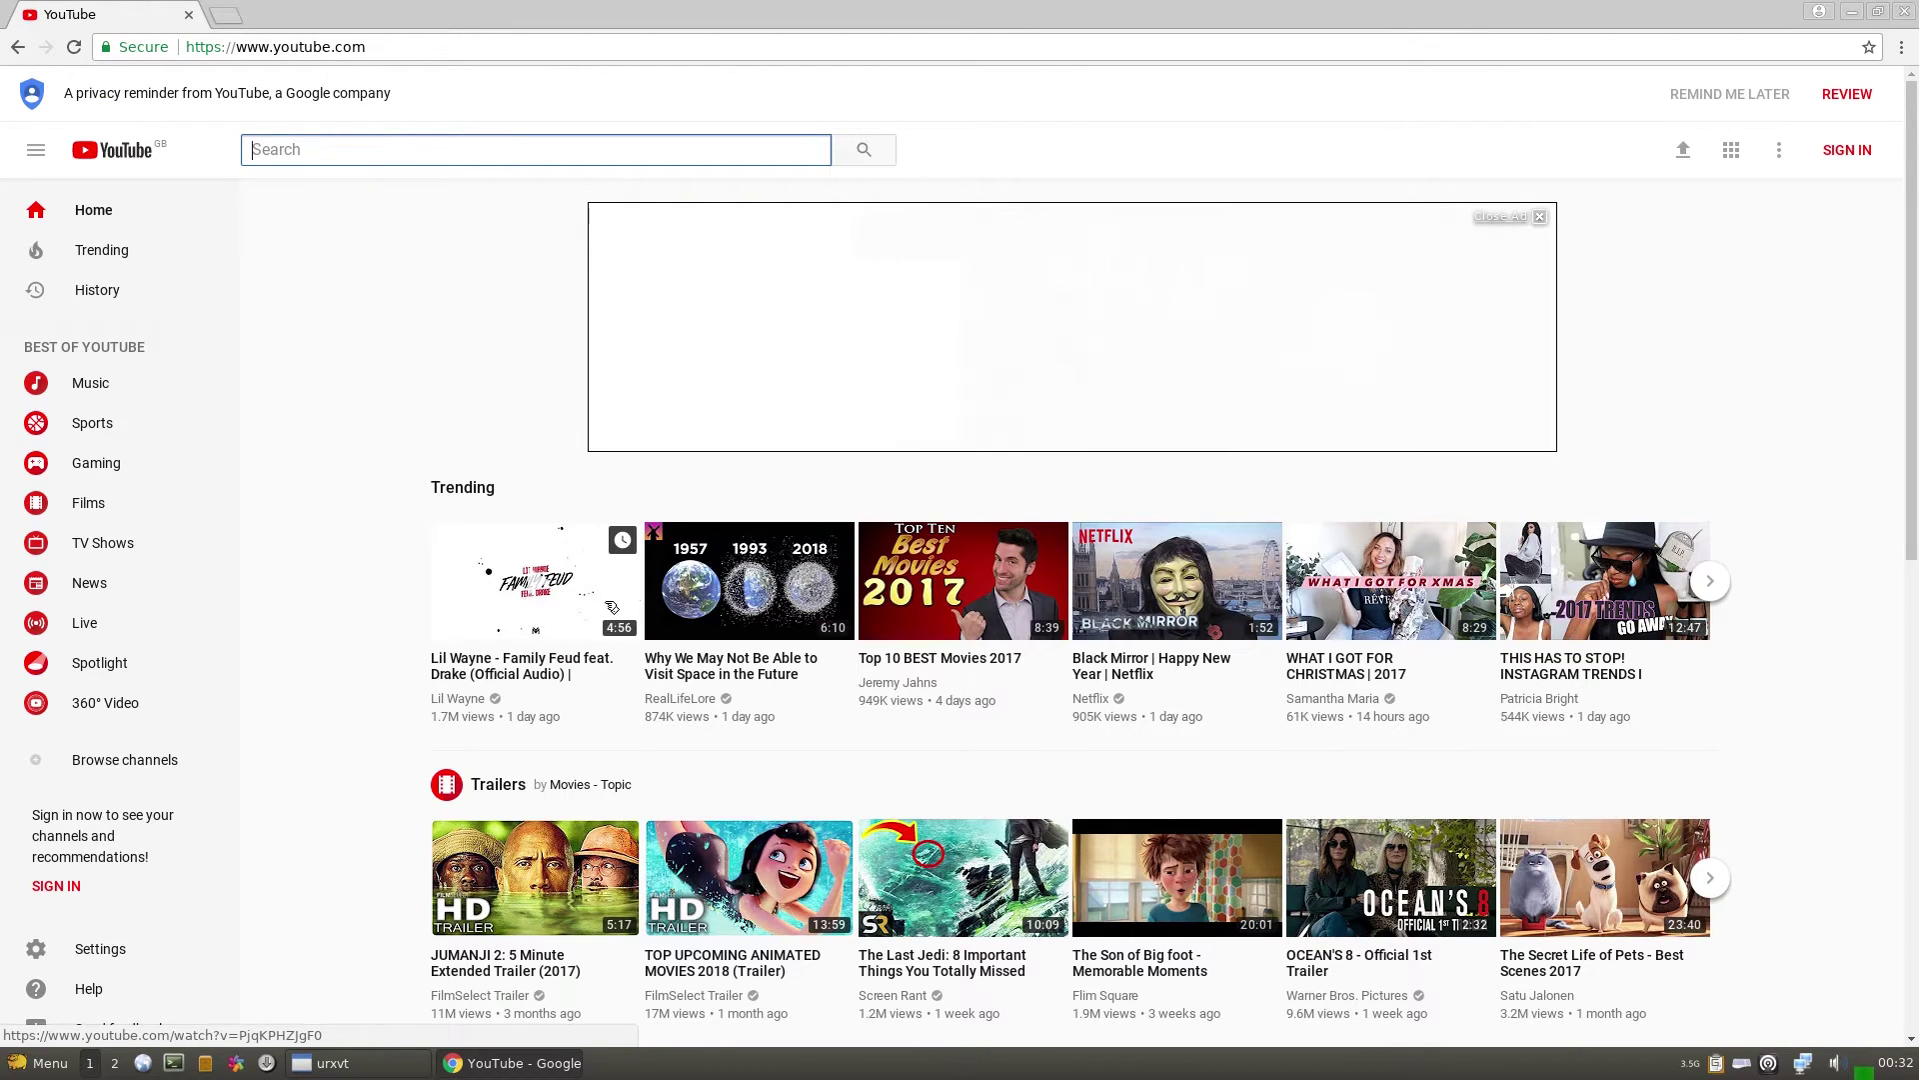
left_click(413, 1066)
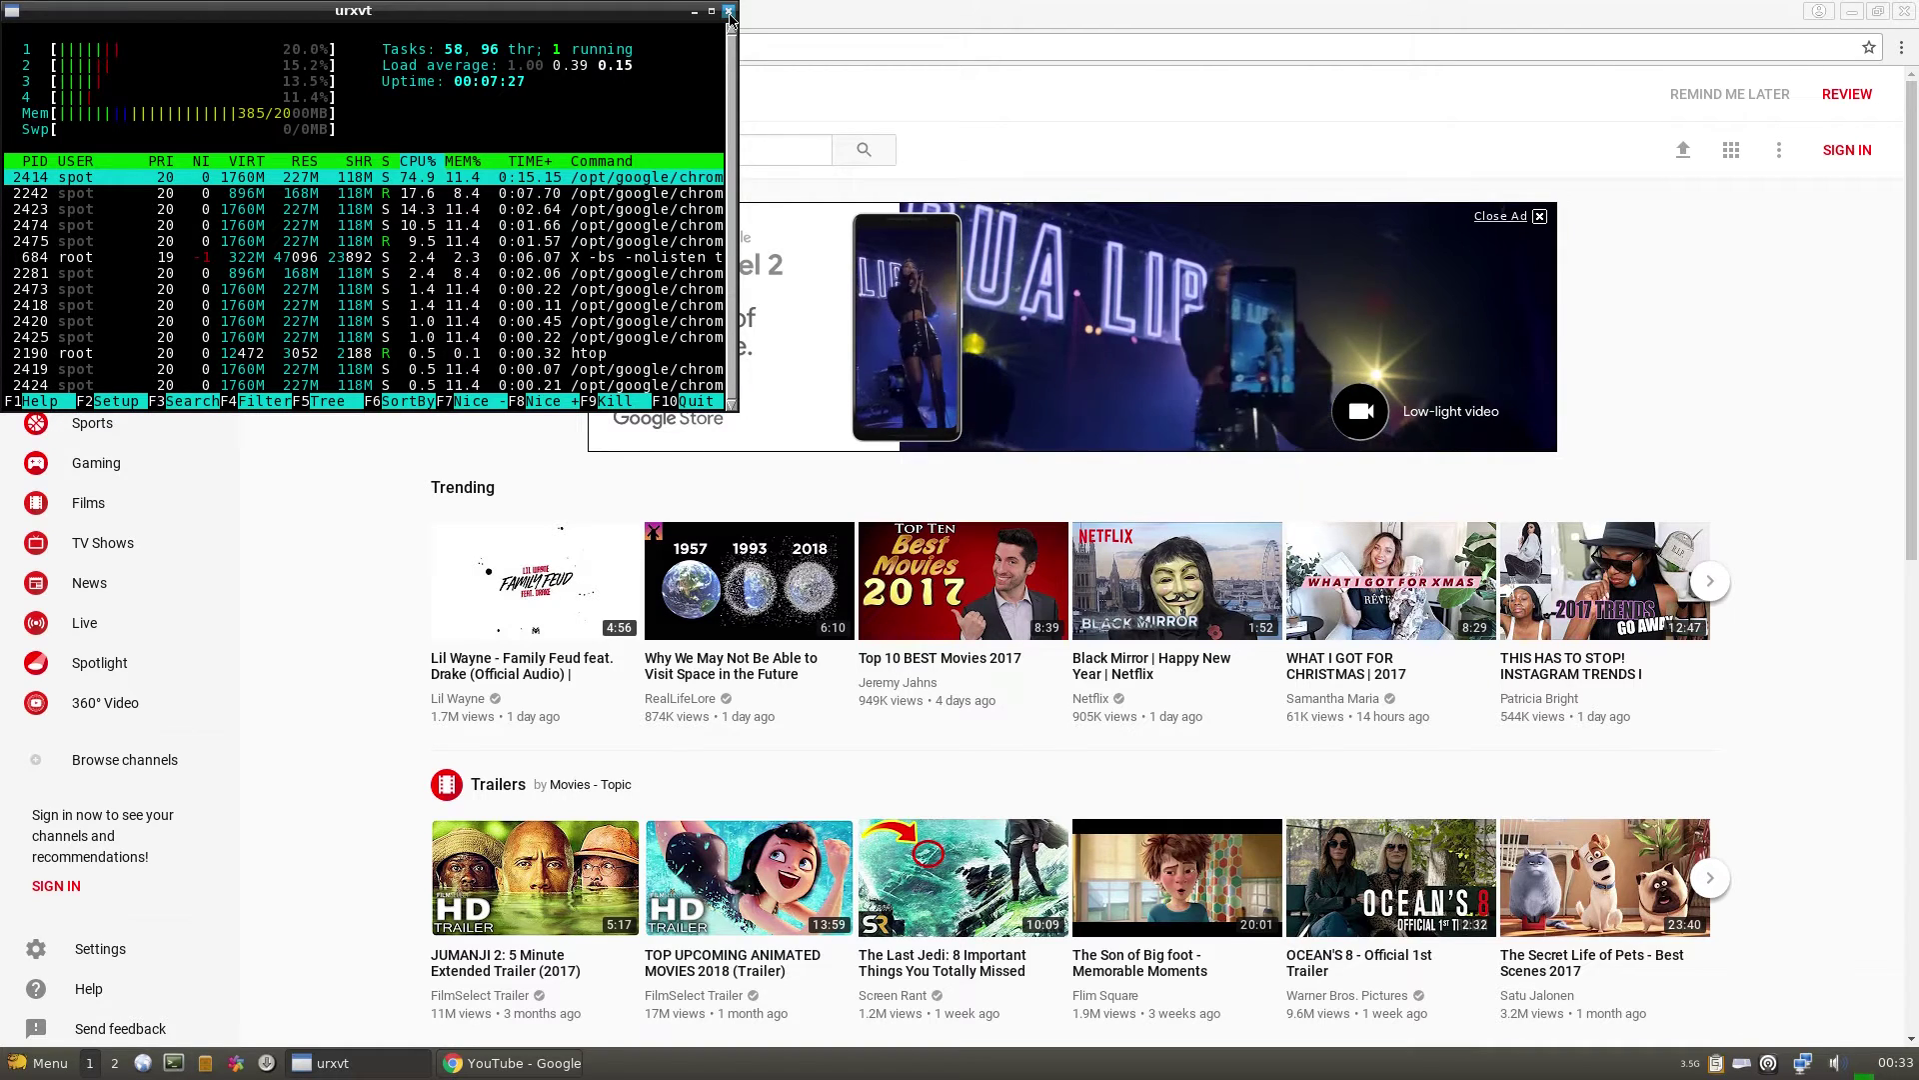
Close Chrome, launch OpenShot Video Editor from Multimedia, then reopen the main menu
left_click(1906, 14)
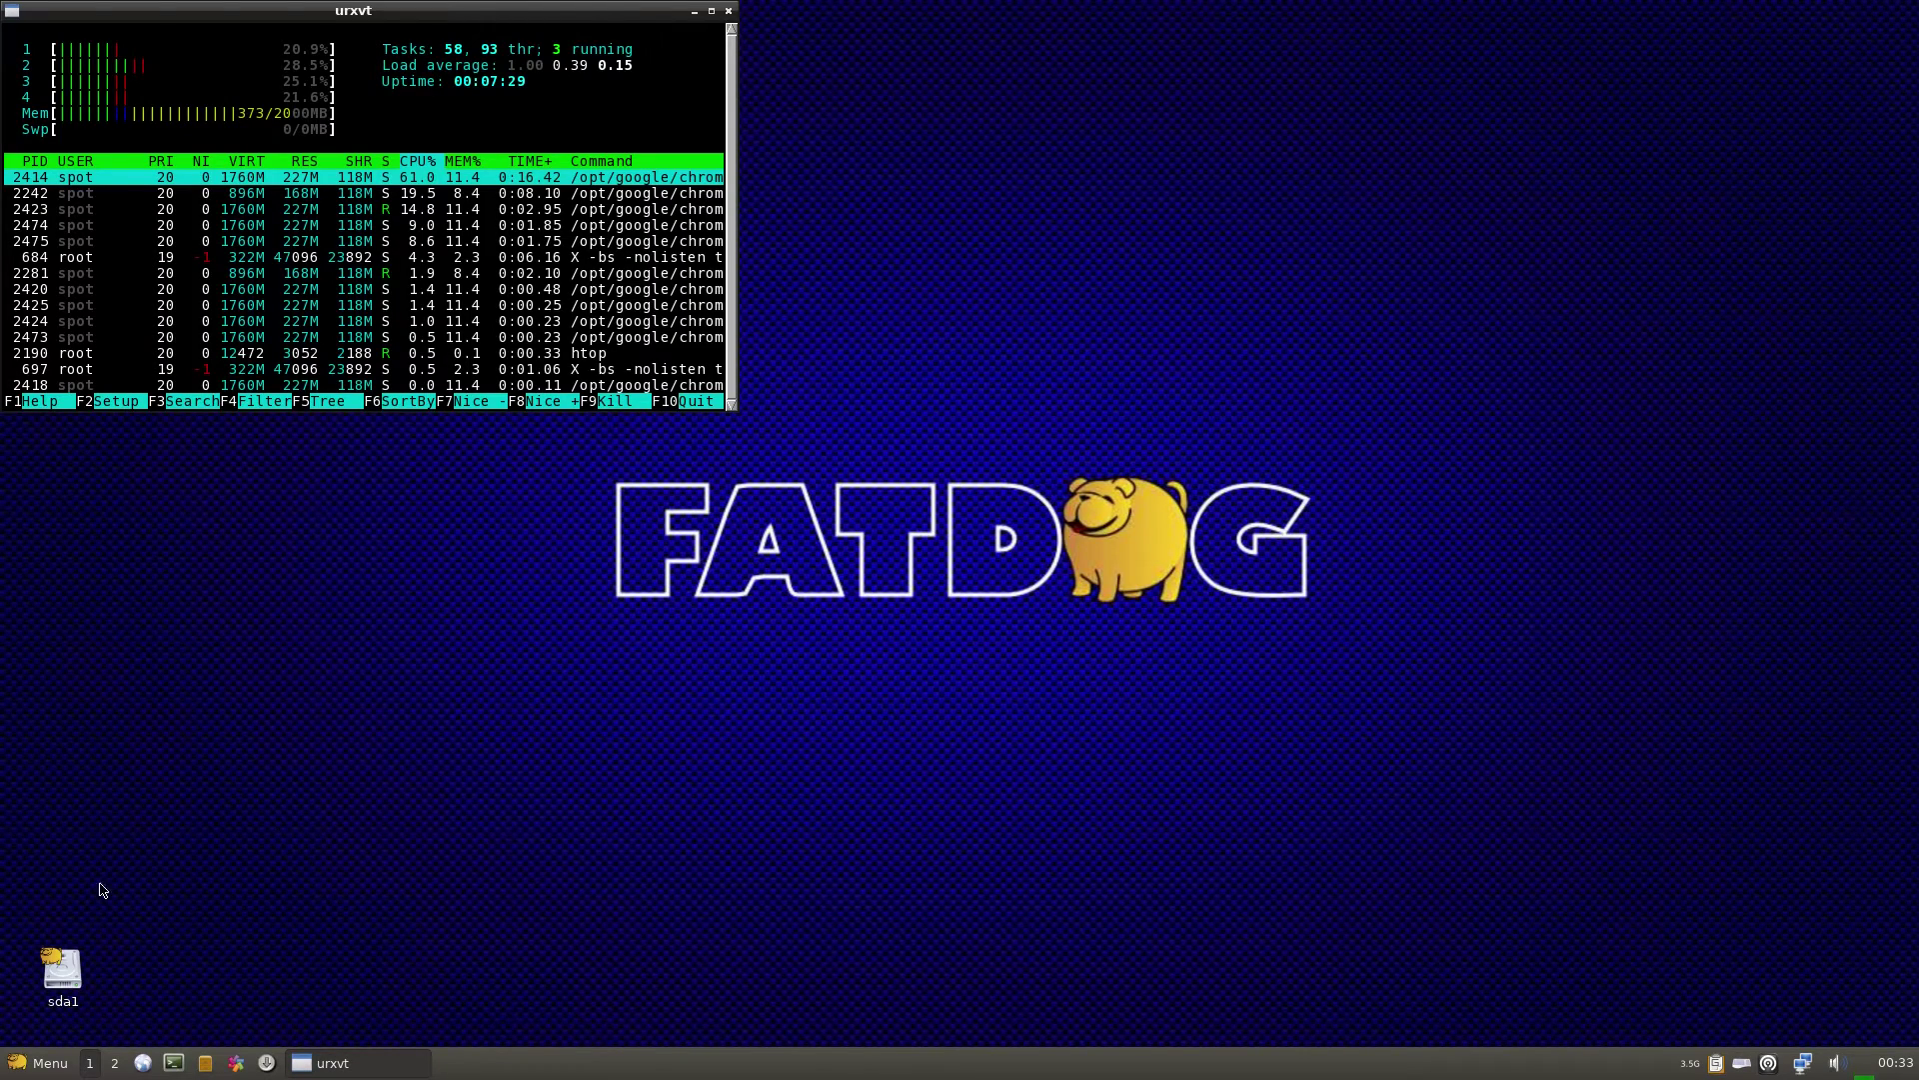
left_click(36, 1065)
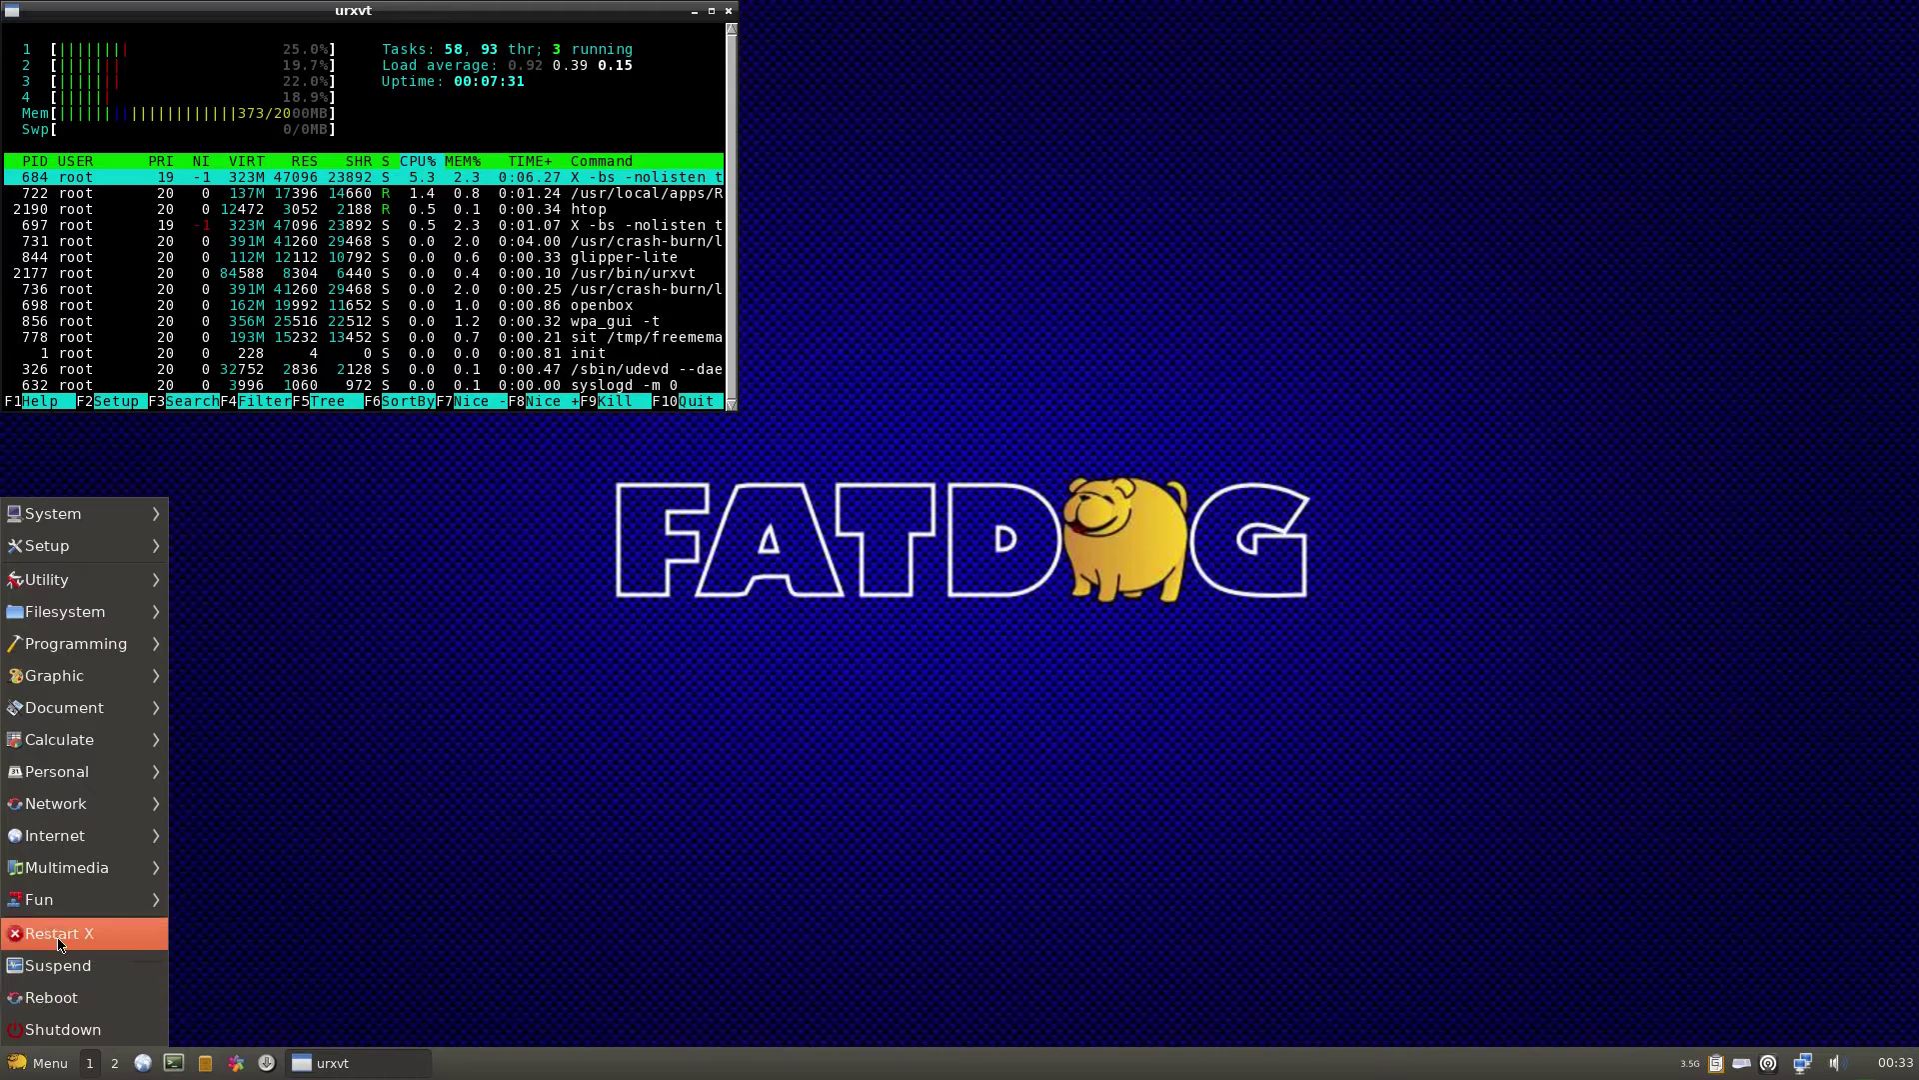
mouse_move(63, 866)
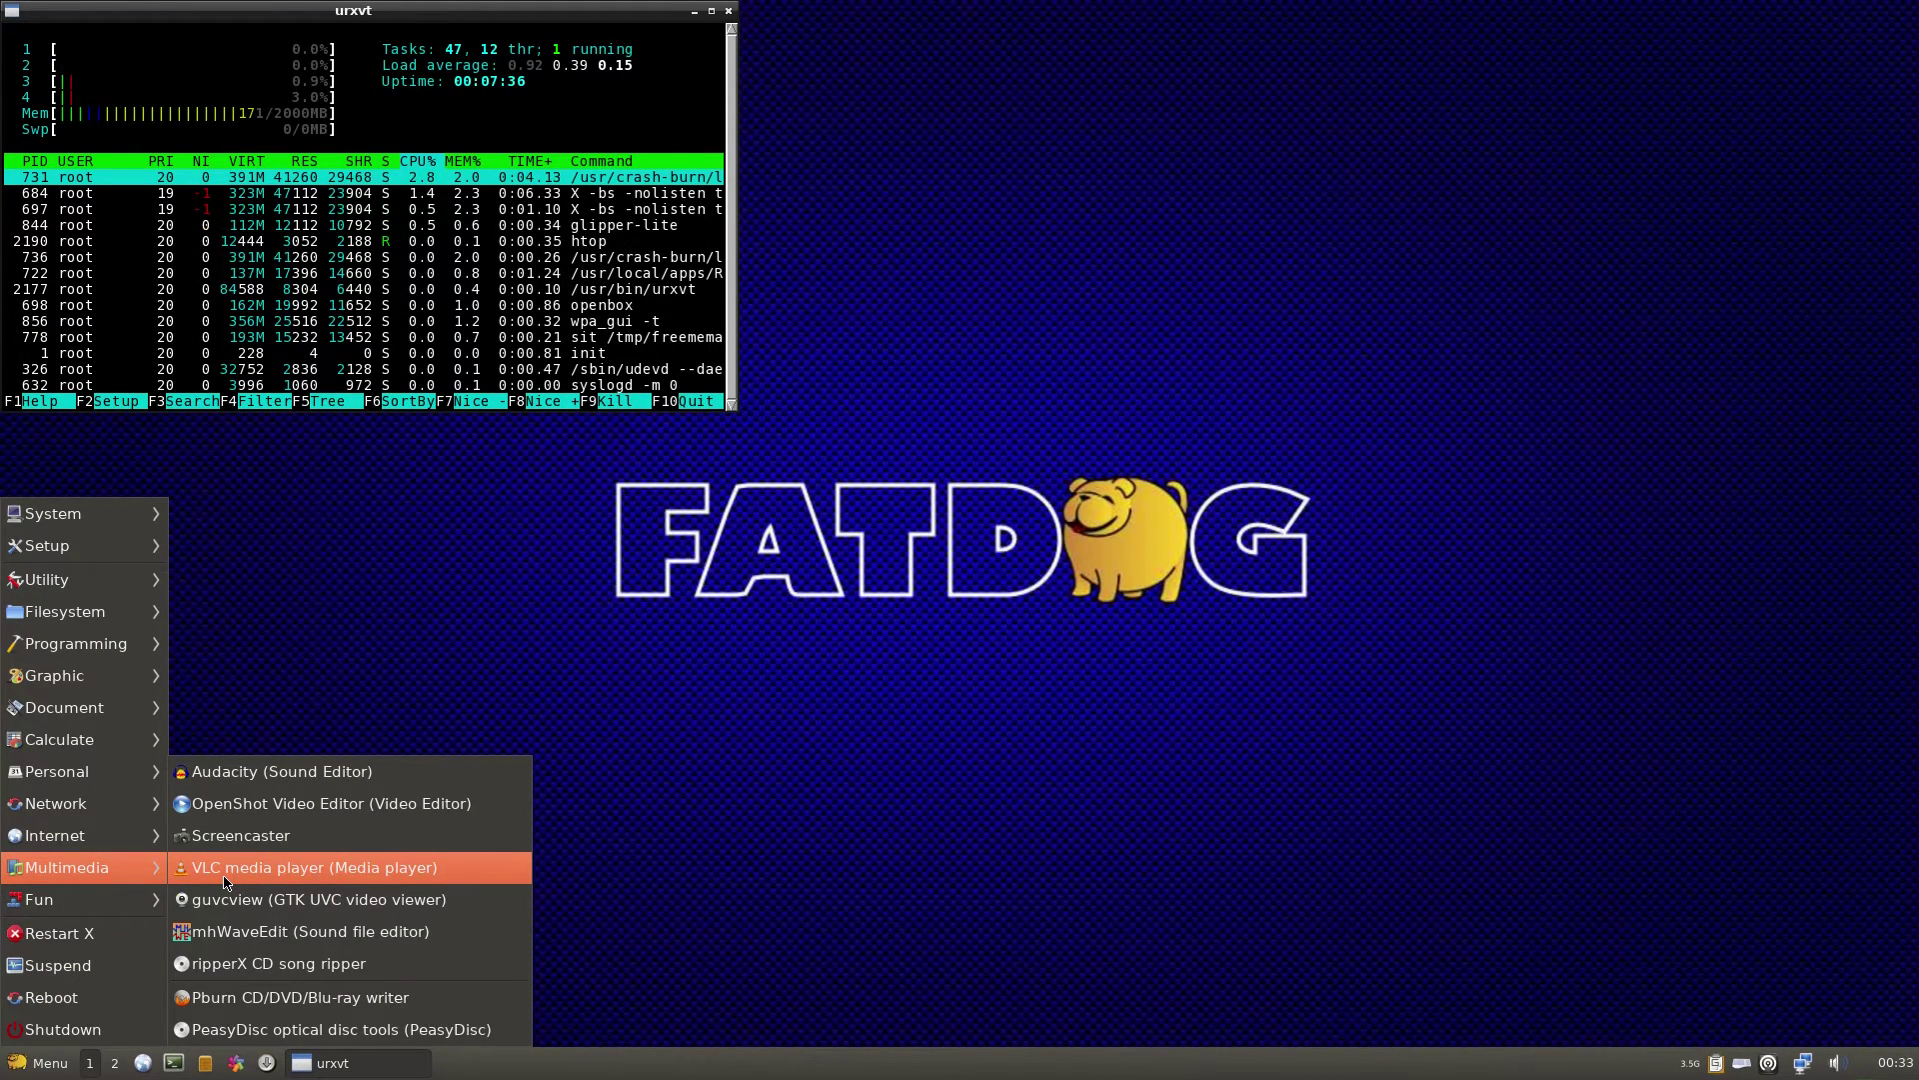
left_click(274, 806)
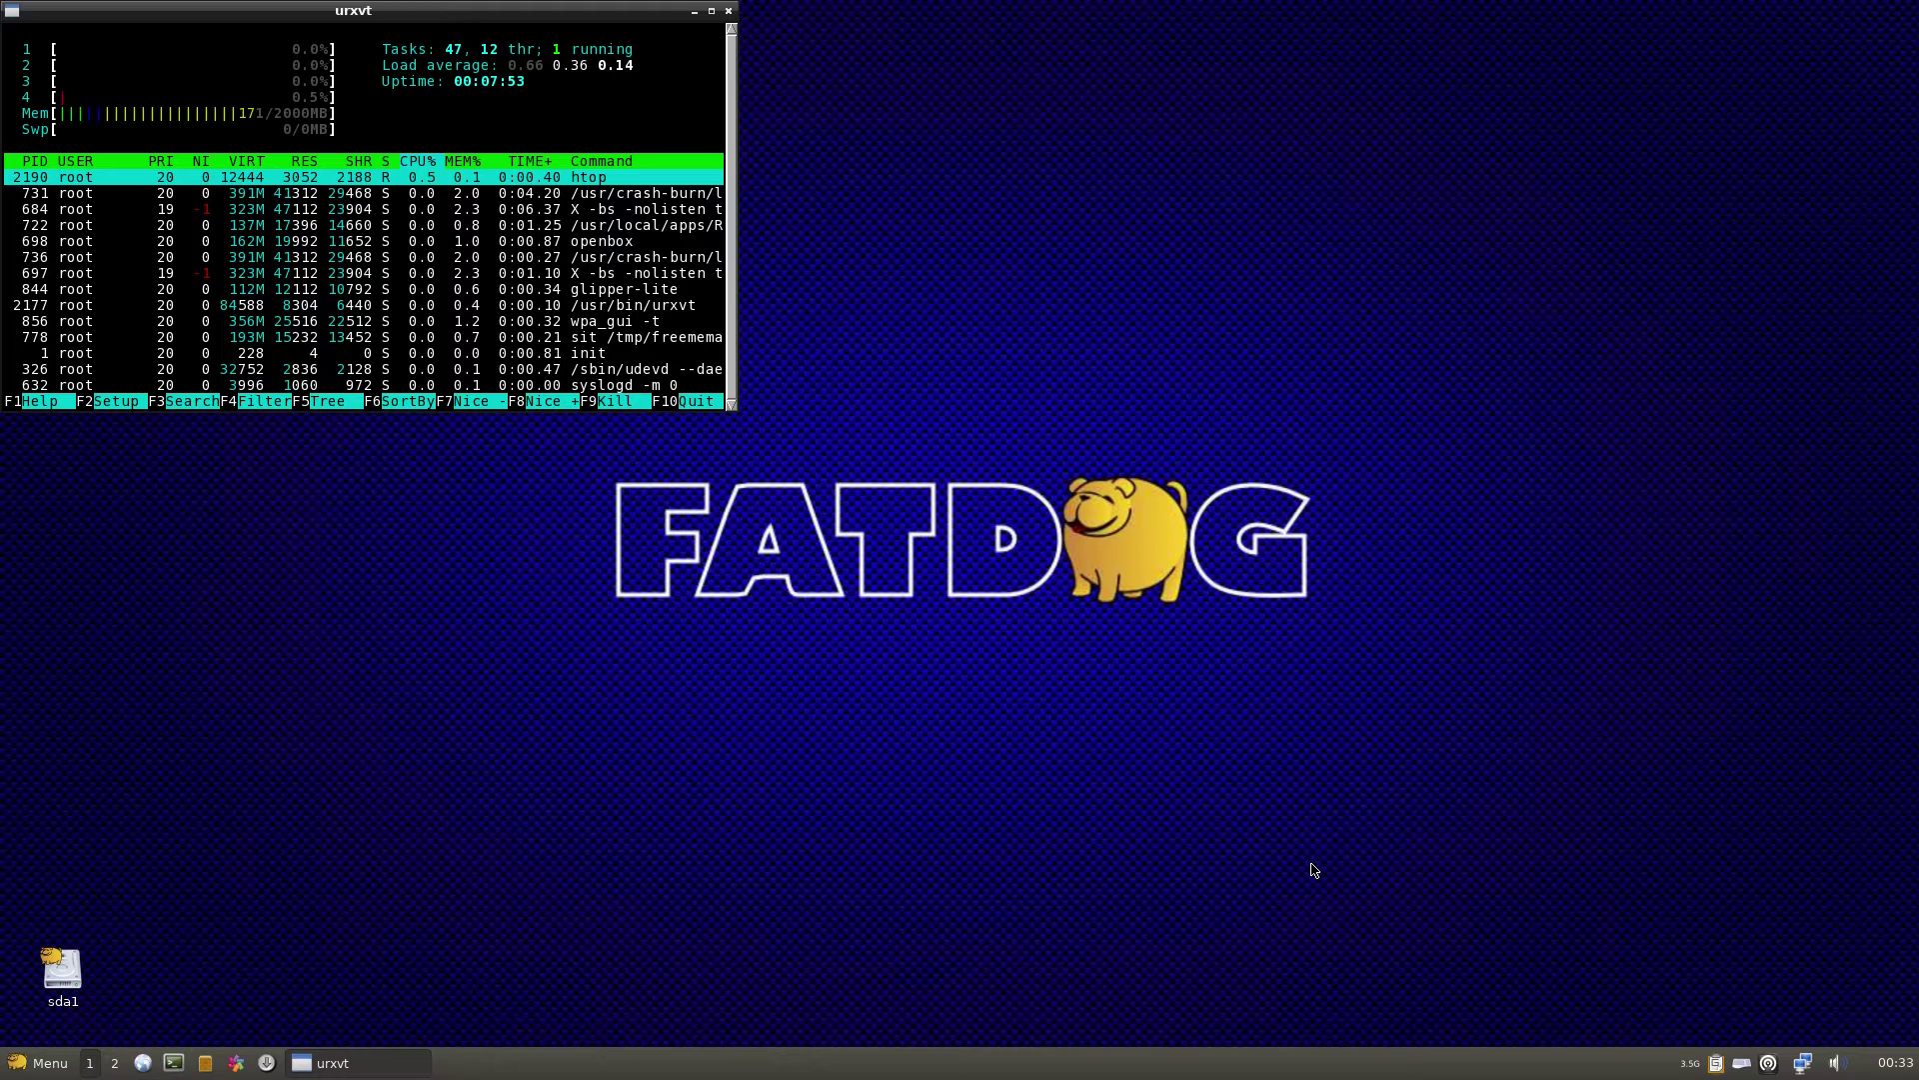
left_click(57, 1072)
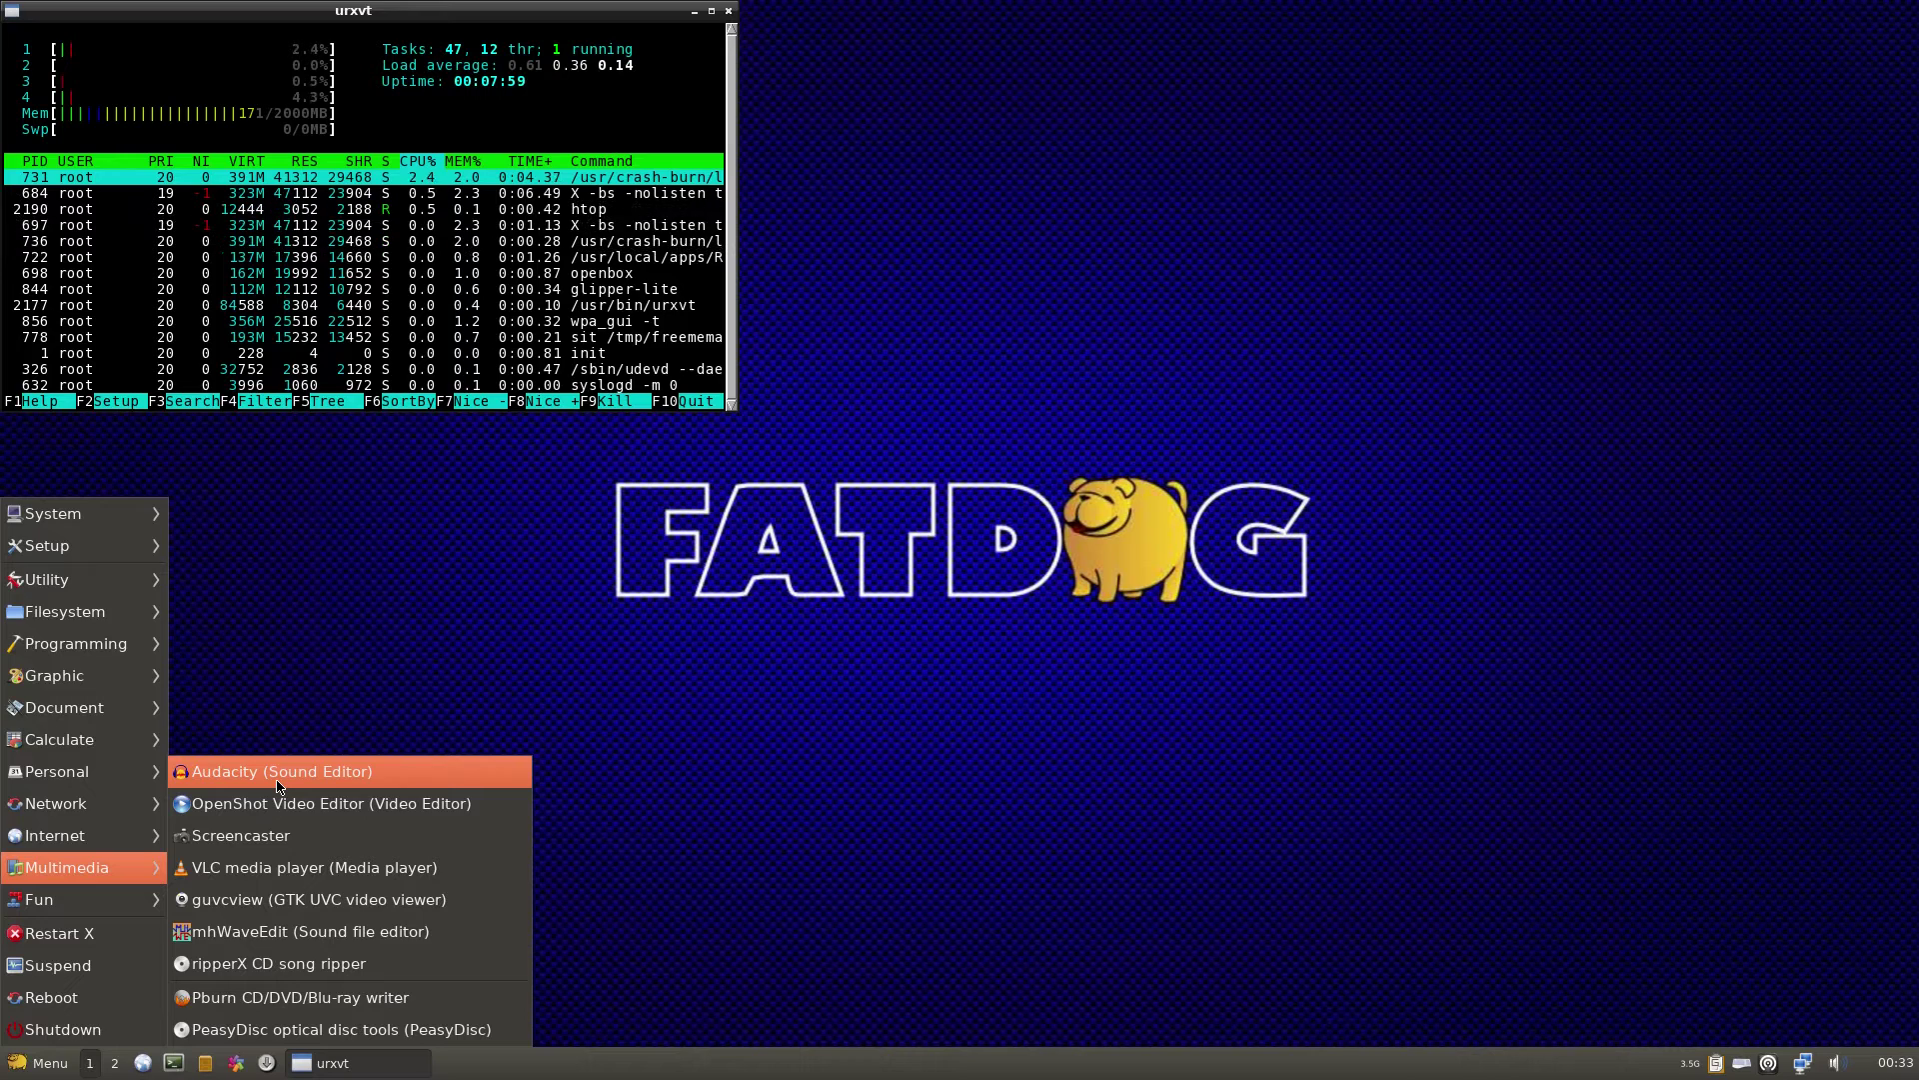
Launch Screencaster, move its settings window to the upper right, and cancel without recording
left_click(261, 843)
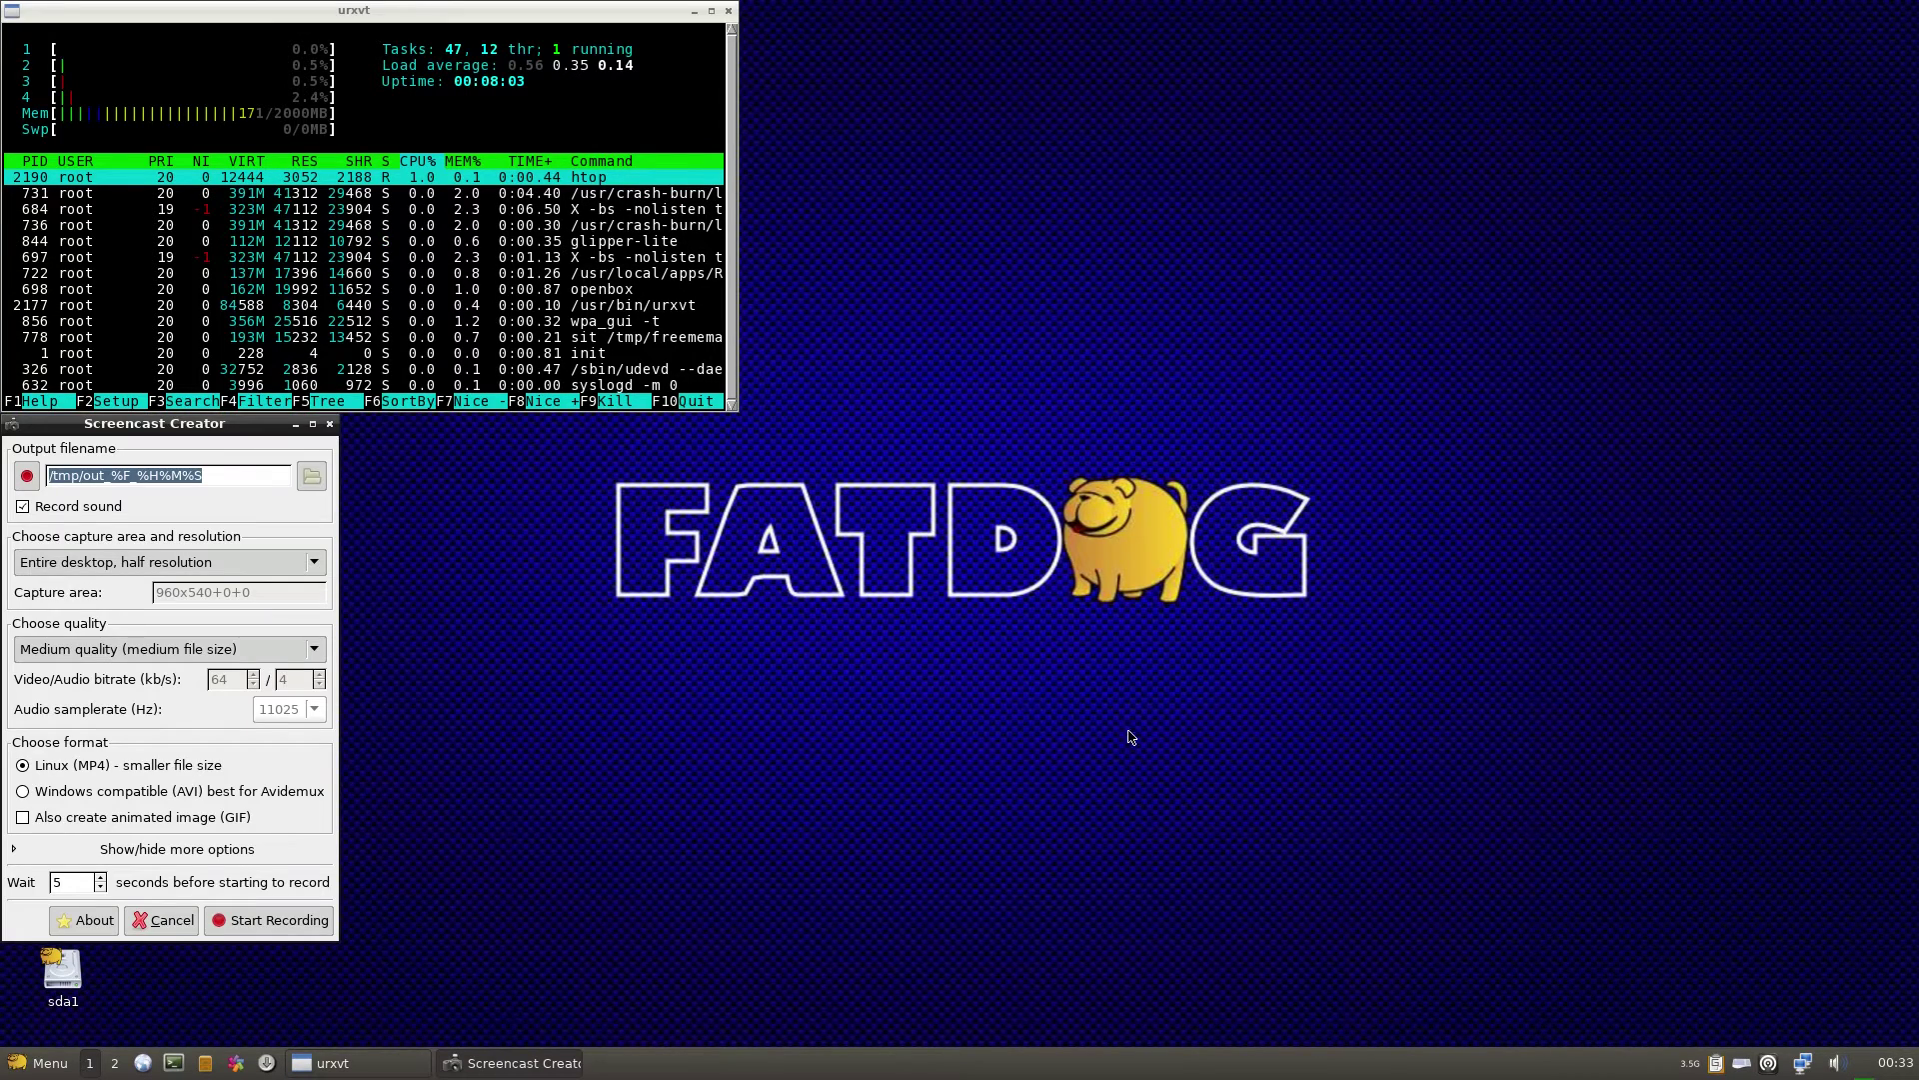
left_click_drag(80, 423, 1205, 43)
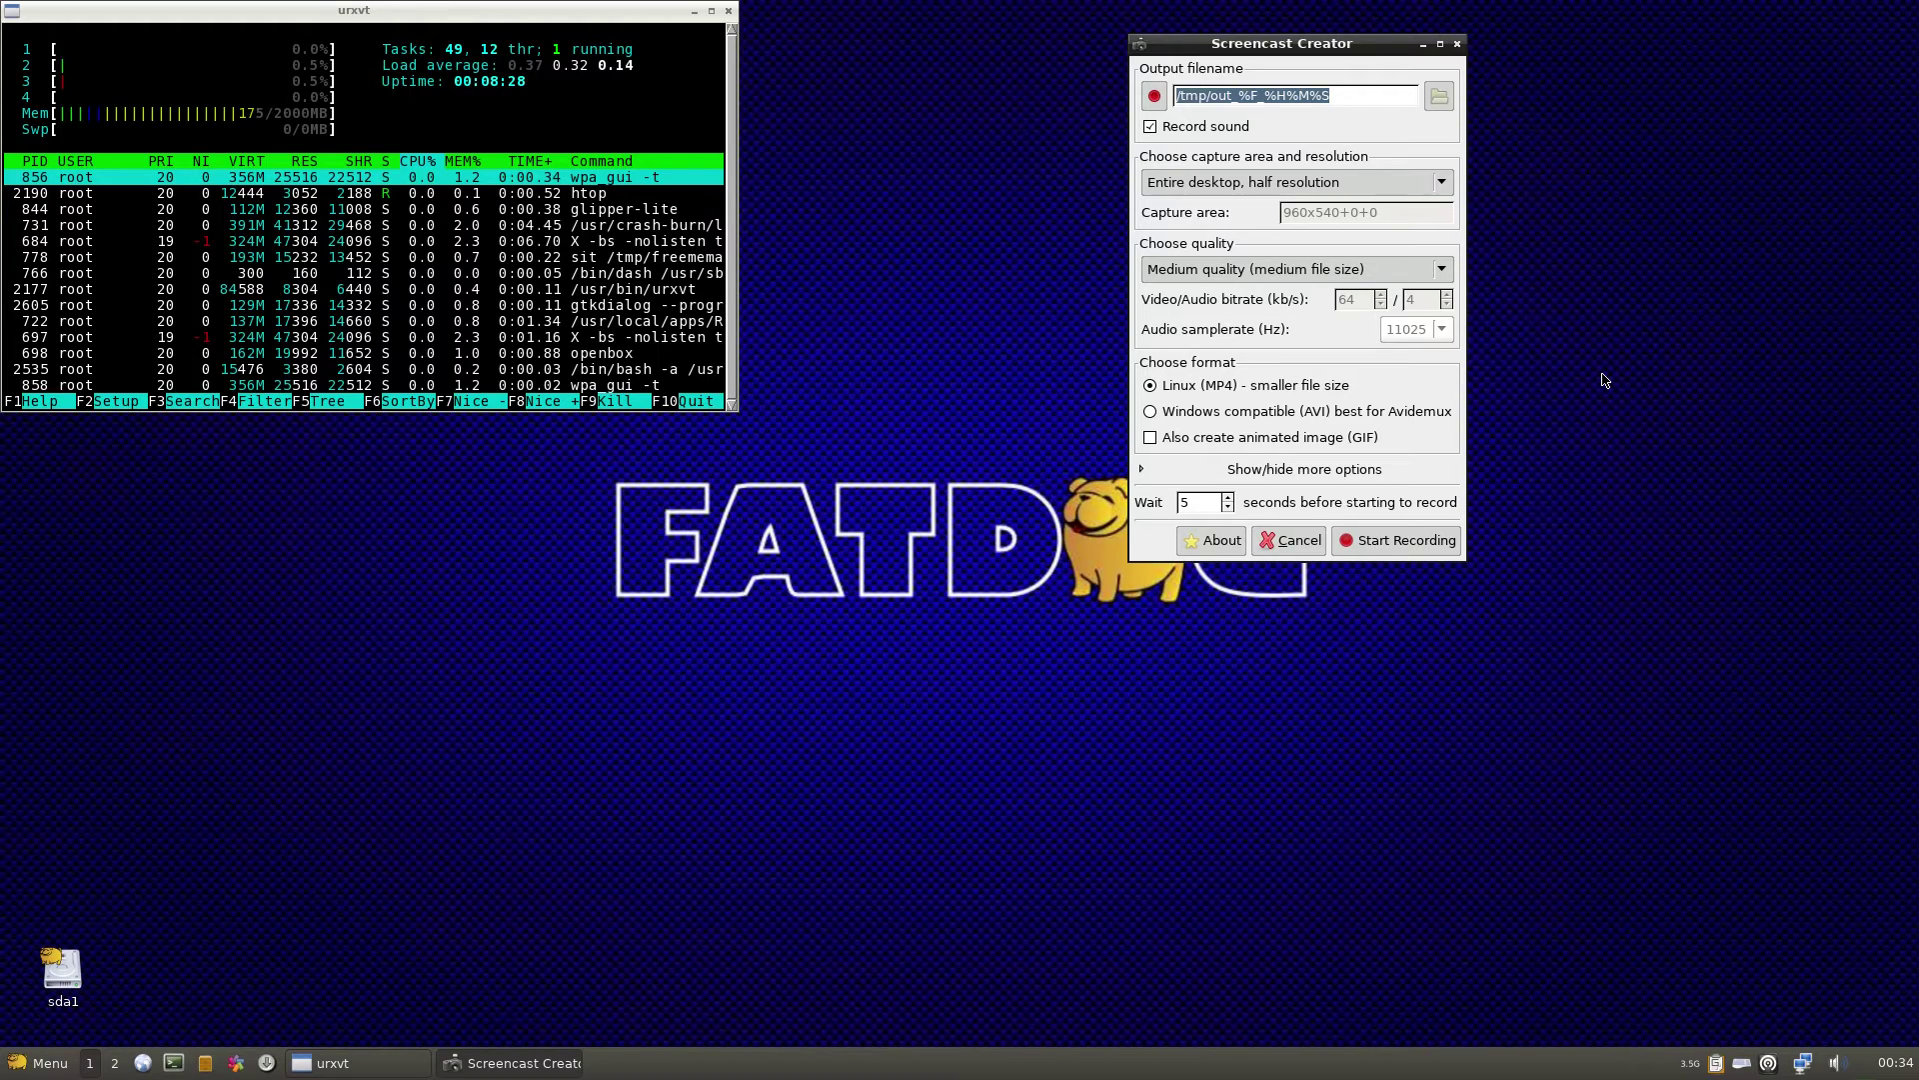
left_click(1290, 542)
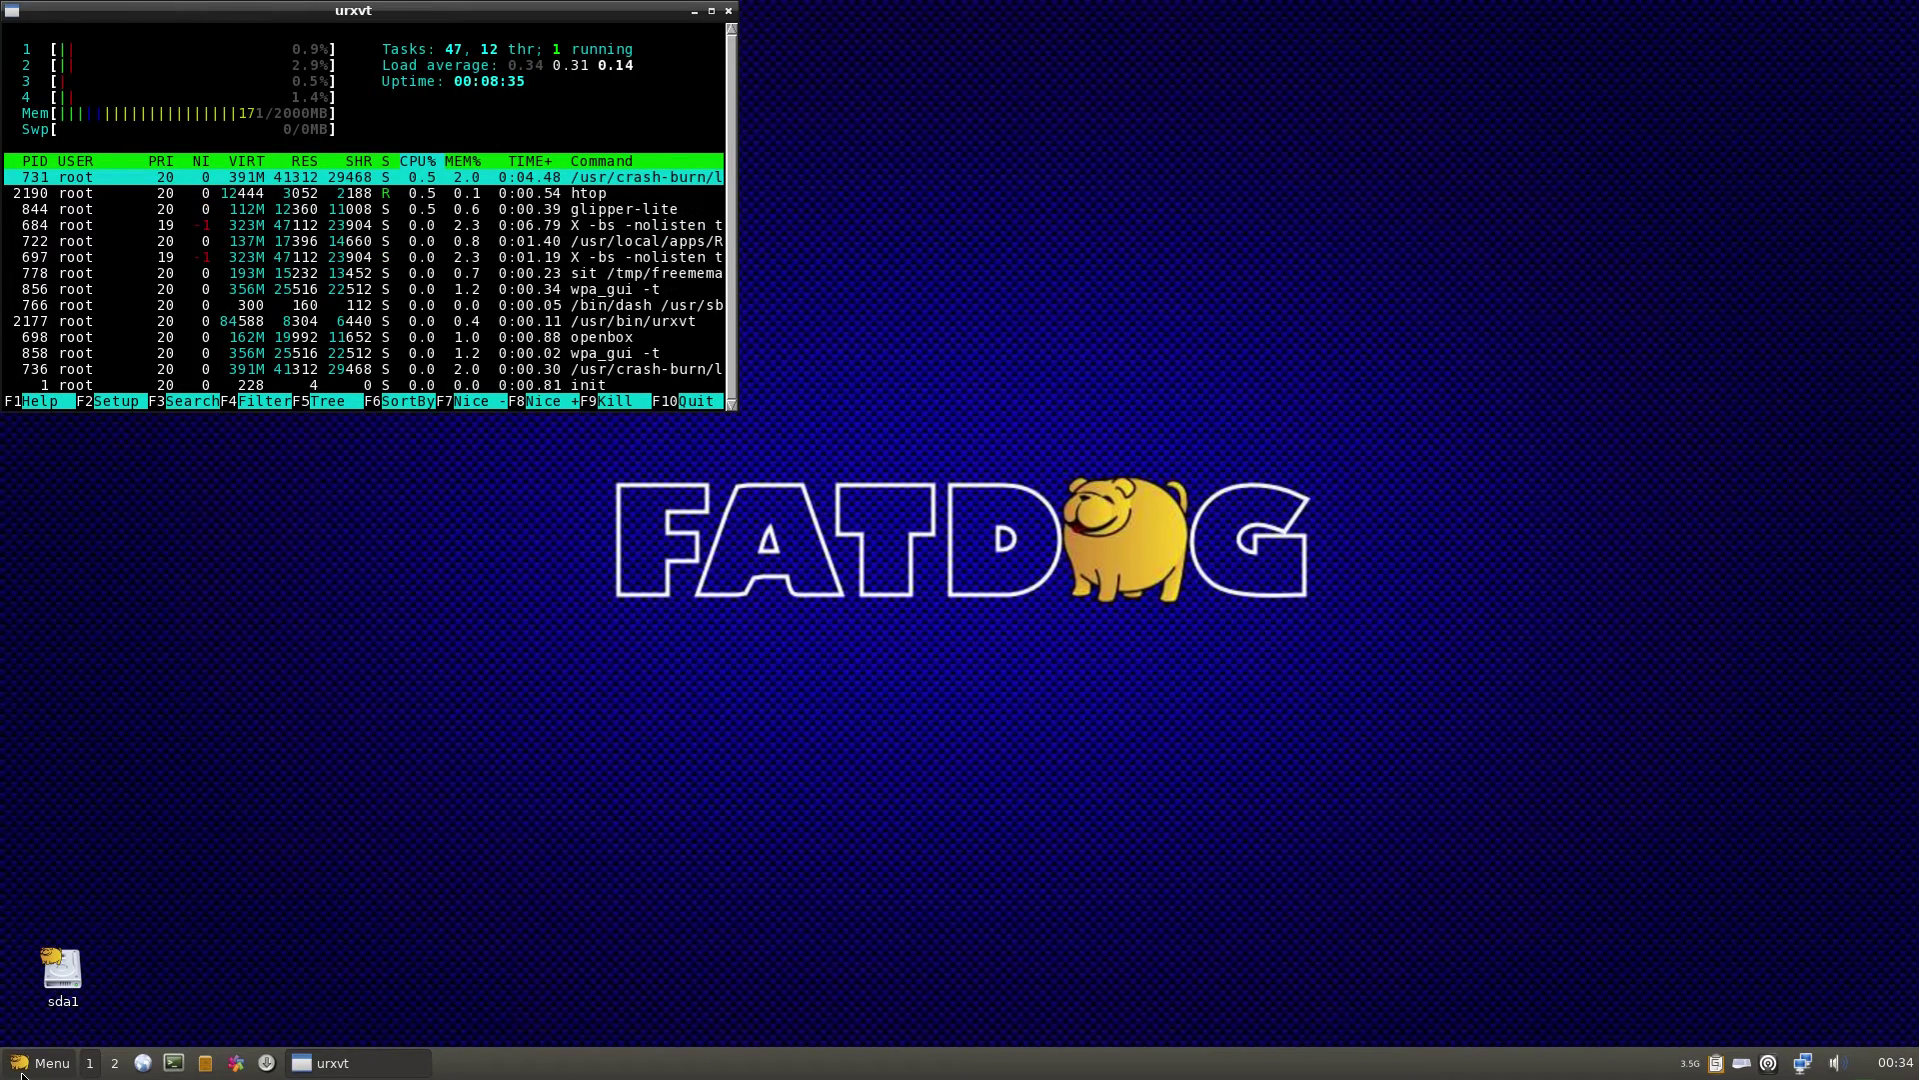
Launch Audacity from Multimedia, dismiss its welcome message, close it, then browse the Fun menu
left_click(22, 1074)
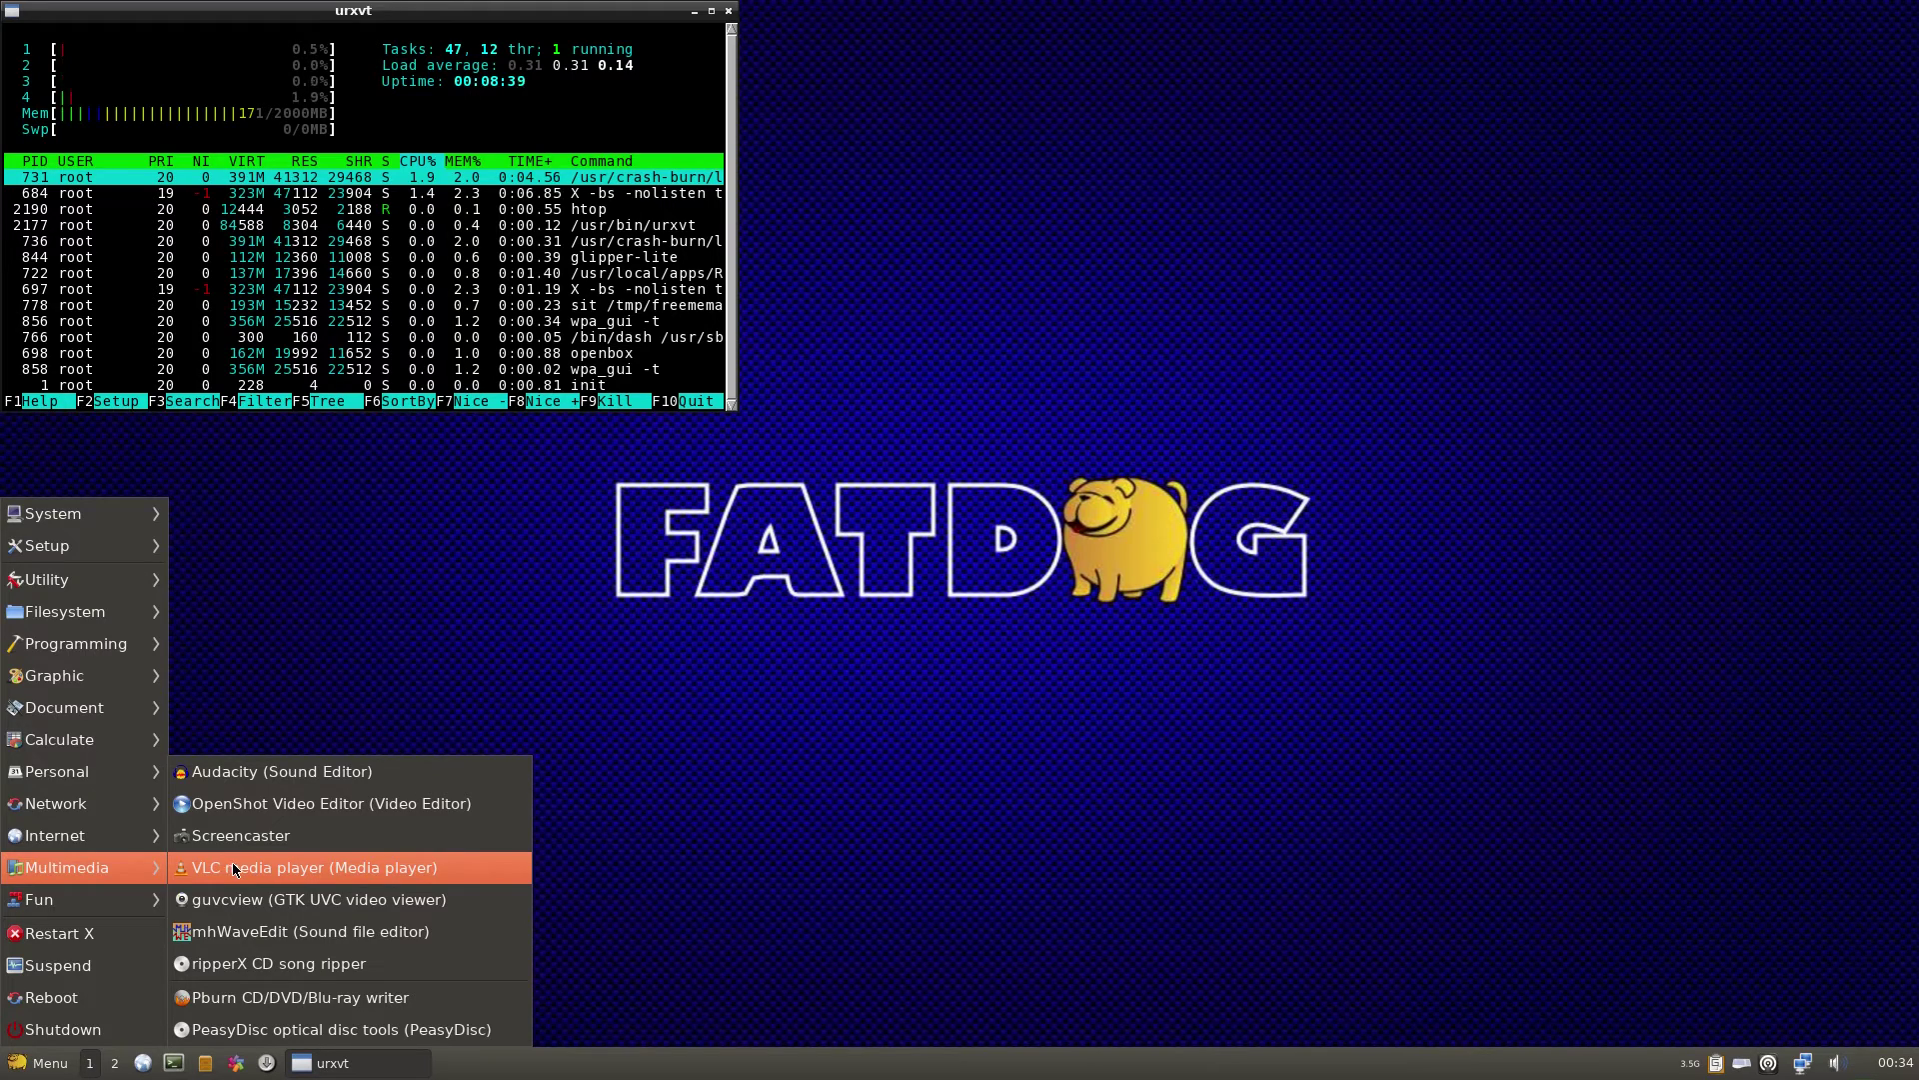
left_click(289, 768)
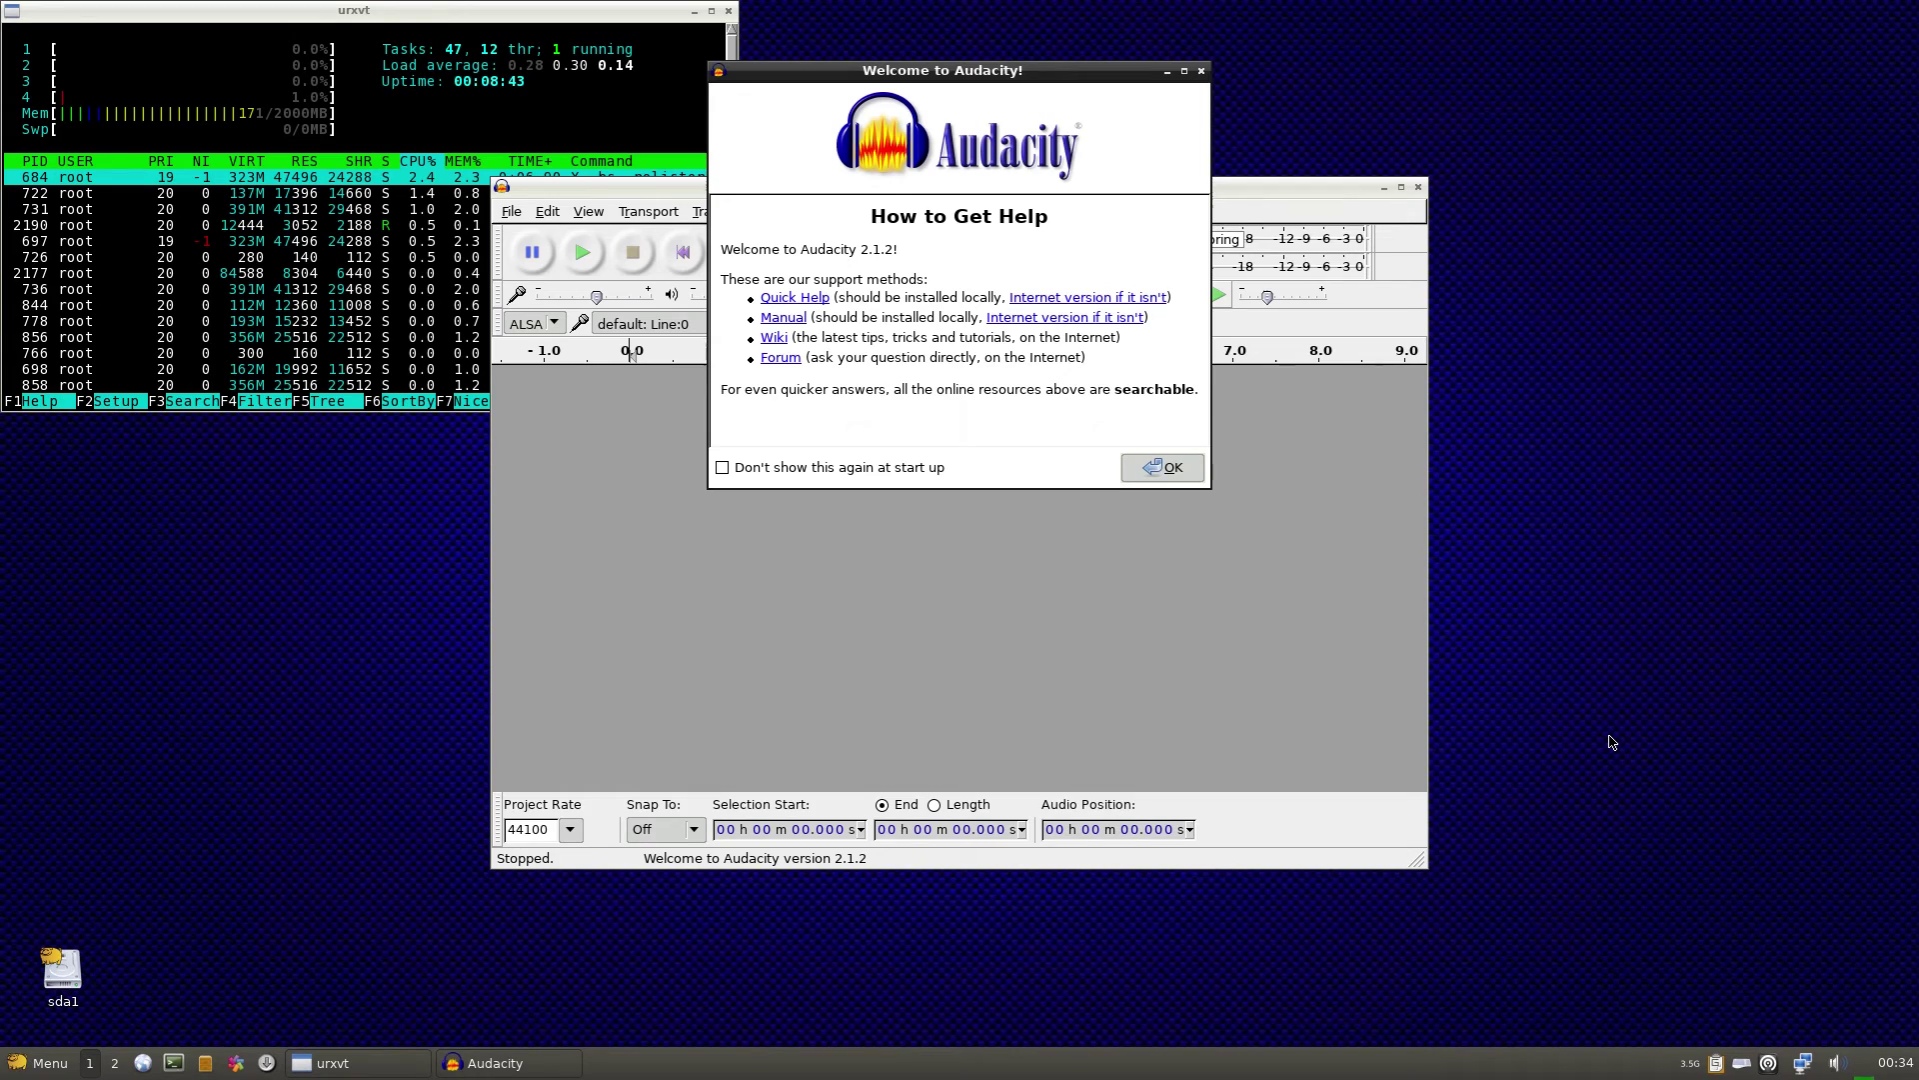
left_click(1139, 468)
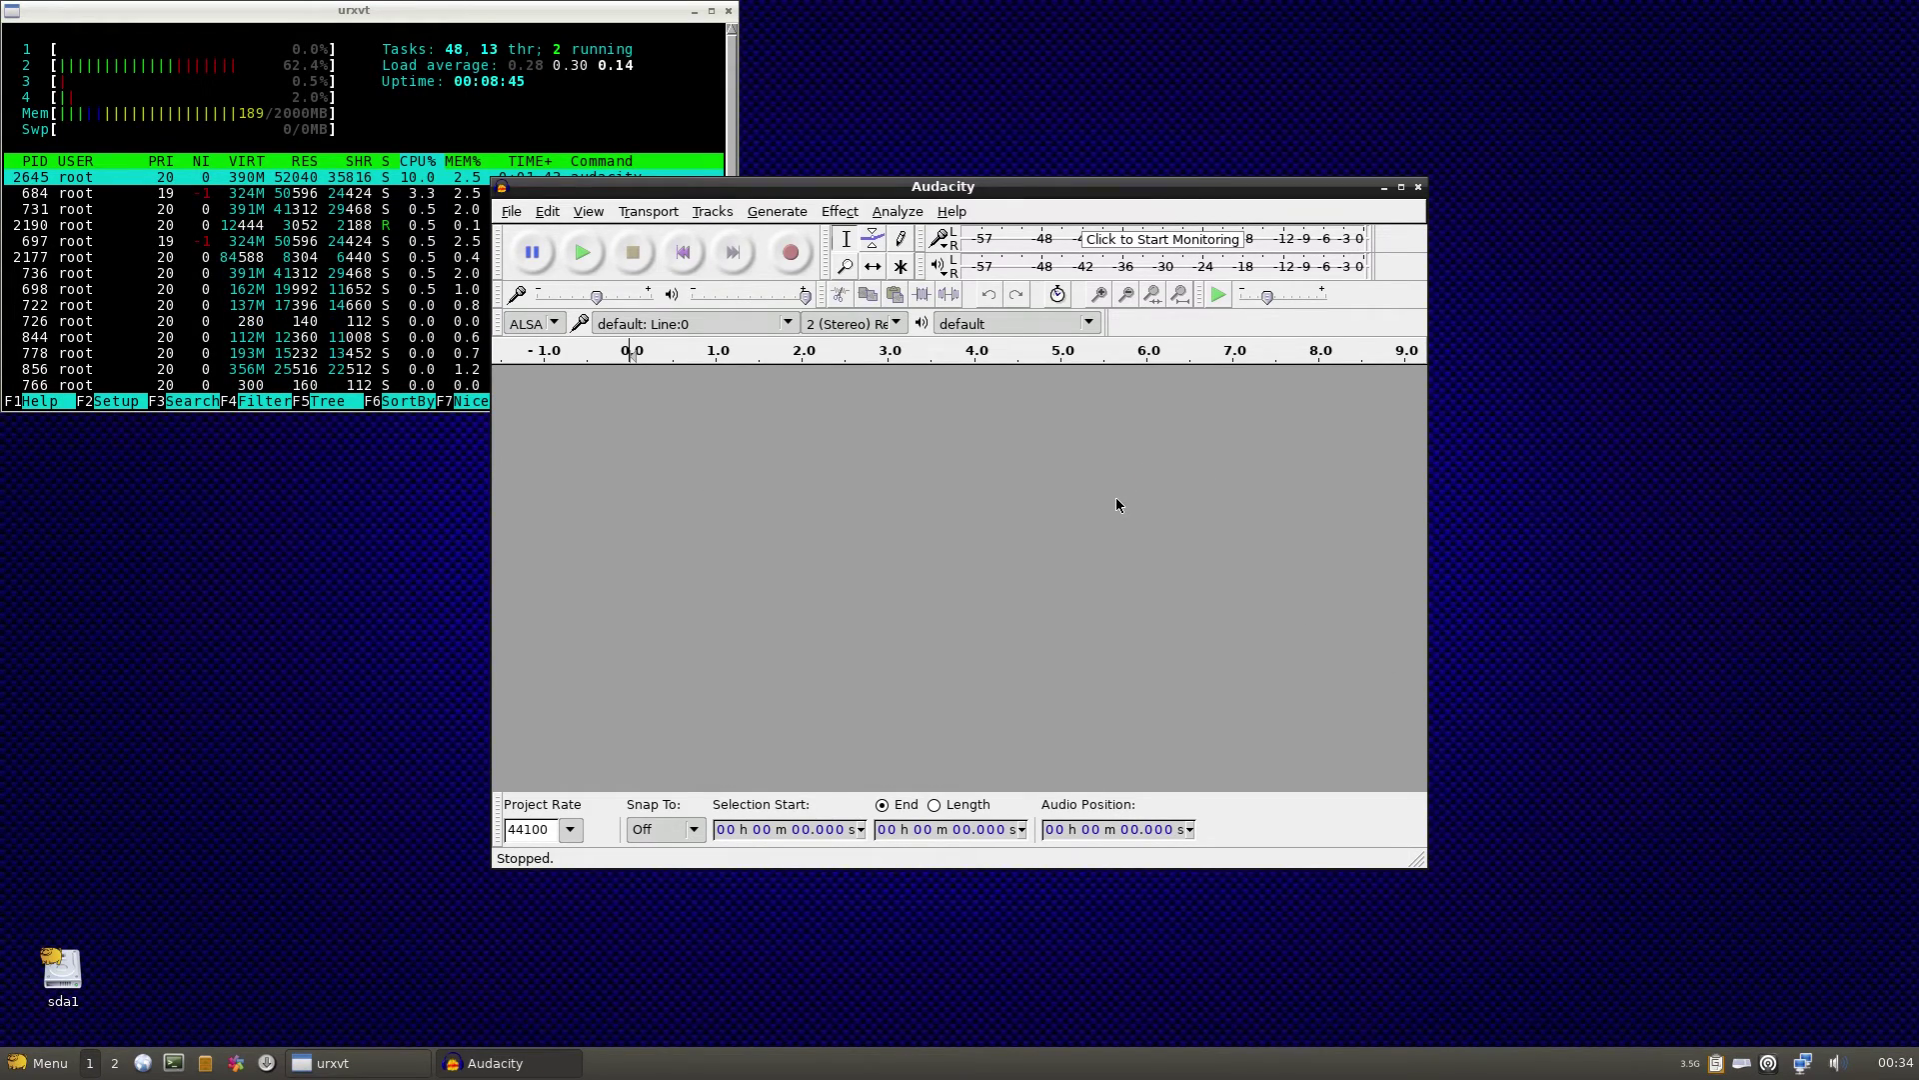
left_click(1417, 186)
left_click(20, 1062)
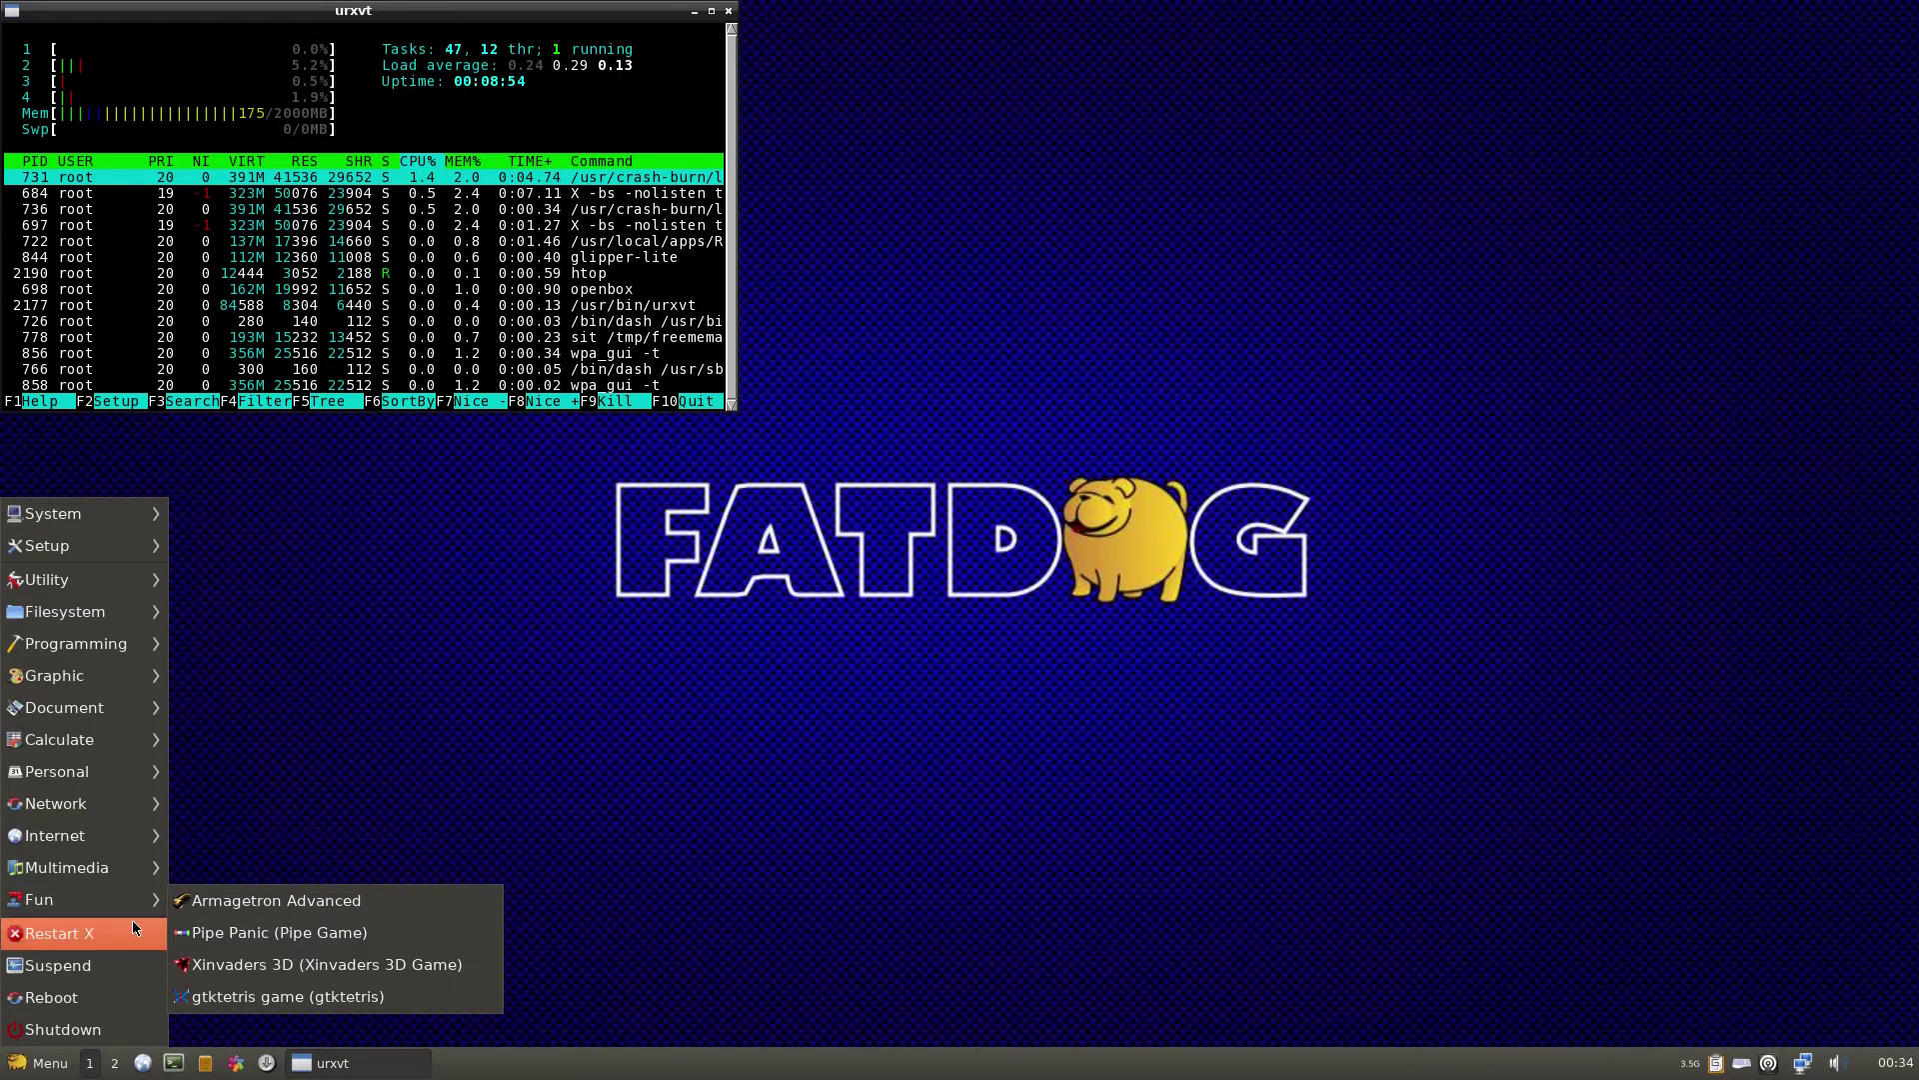
Dismiss the menu, move the htop urxvt terminal to the screen centre, and close it
left_click(744, 726)
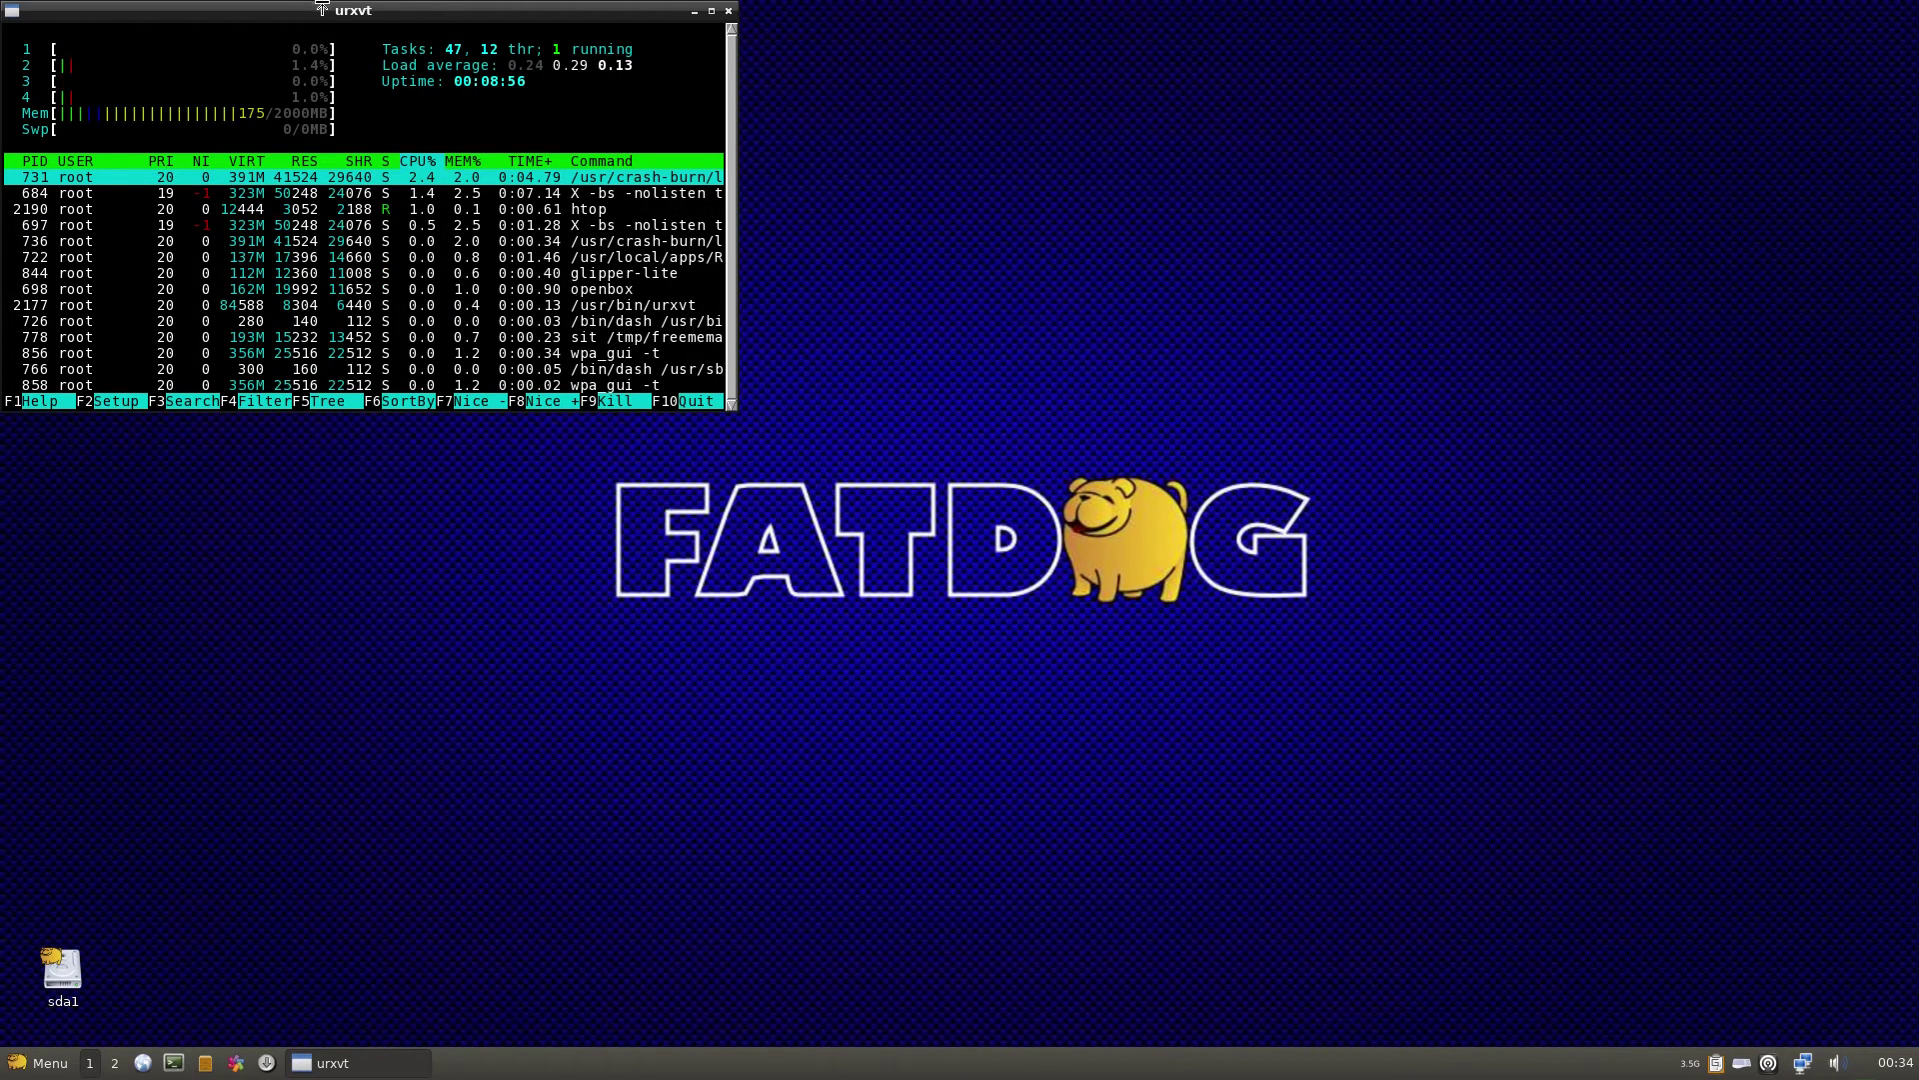
left_click_drag(323, 11, 921, 259)
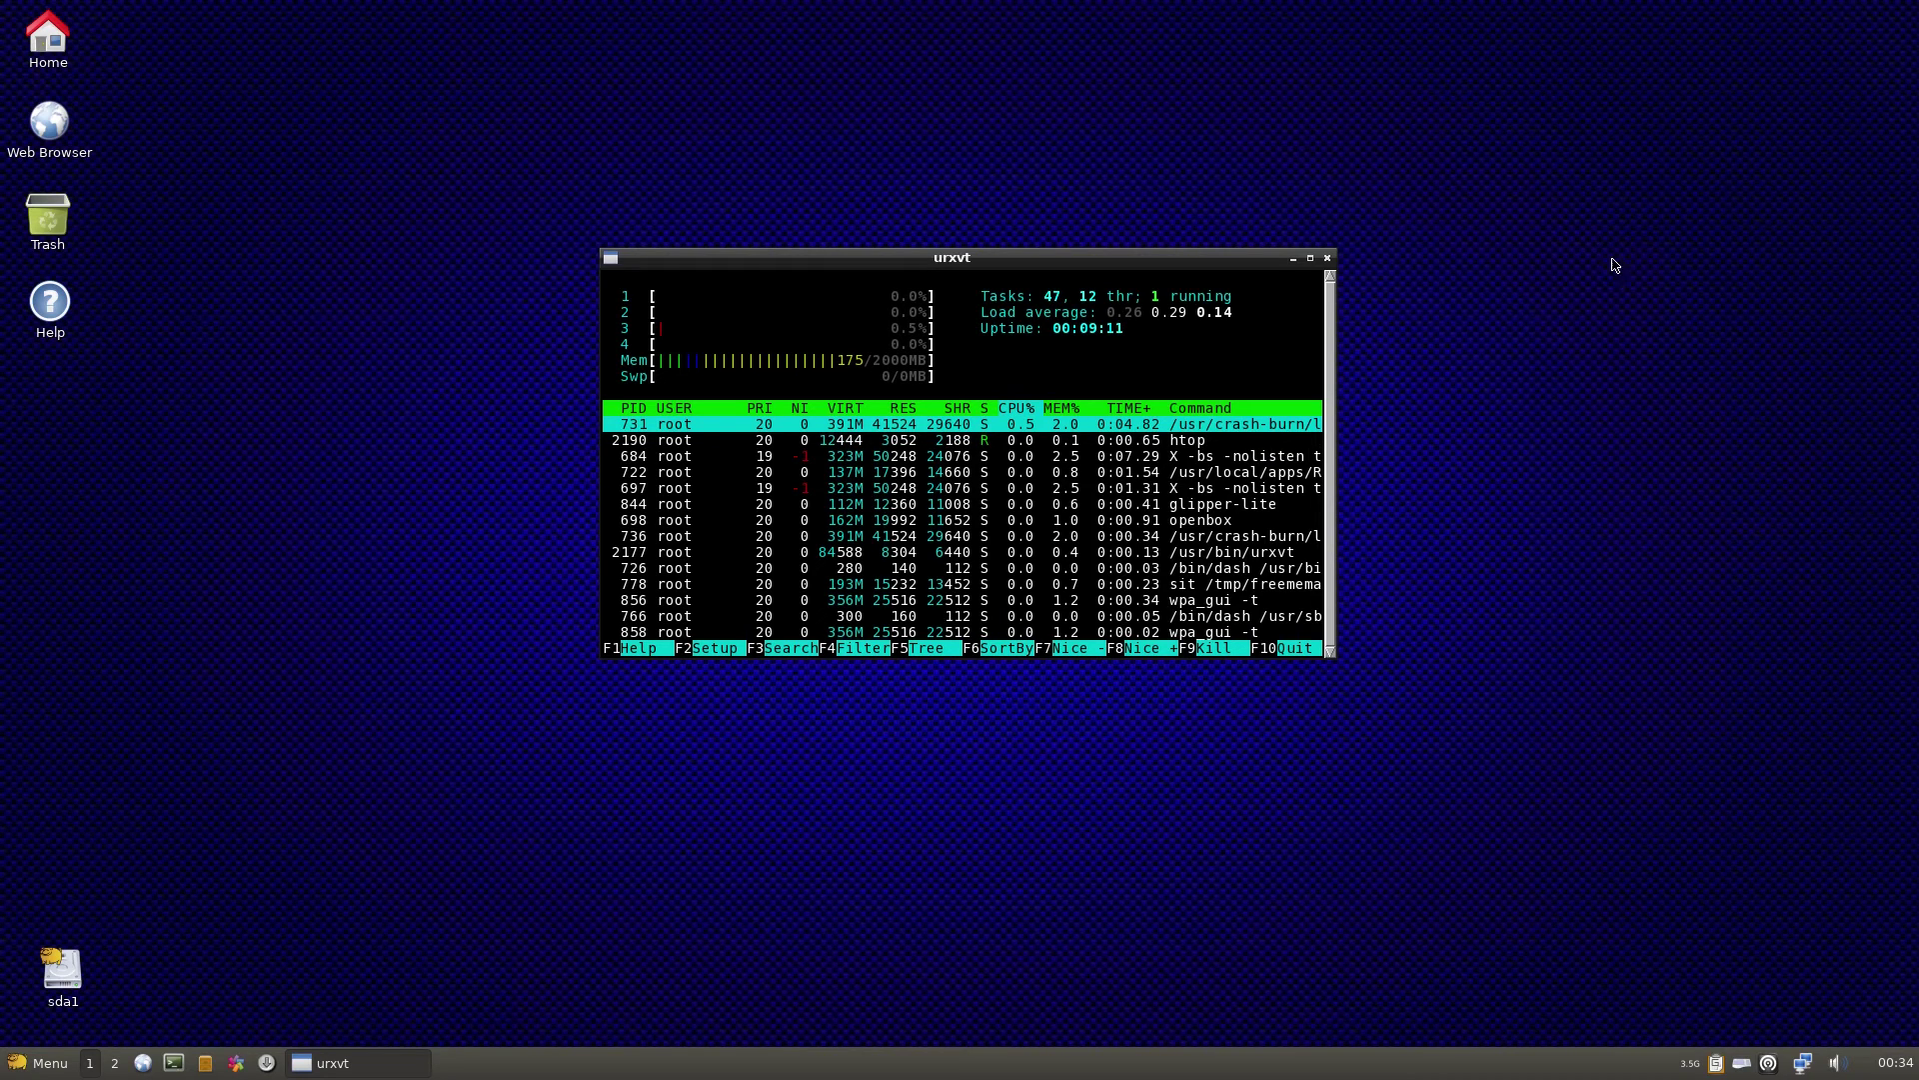
left_click(1327, 259)
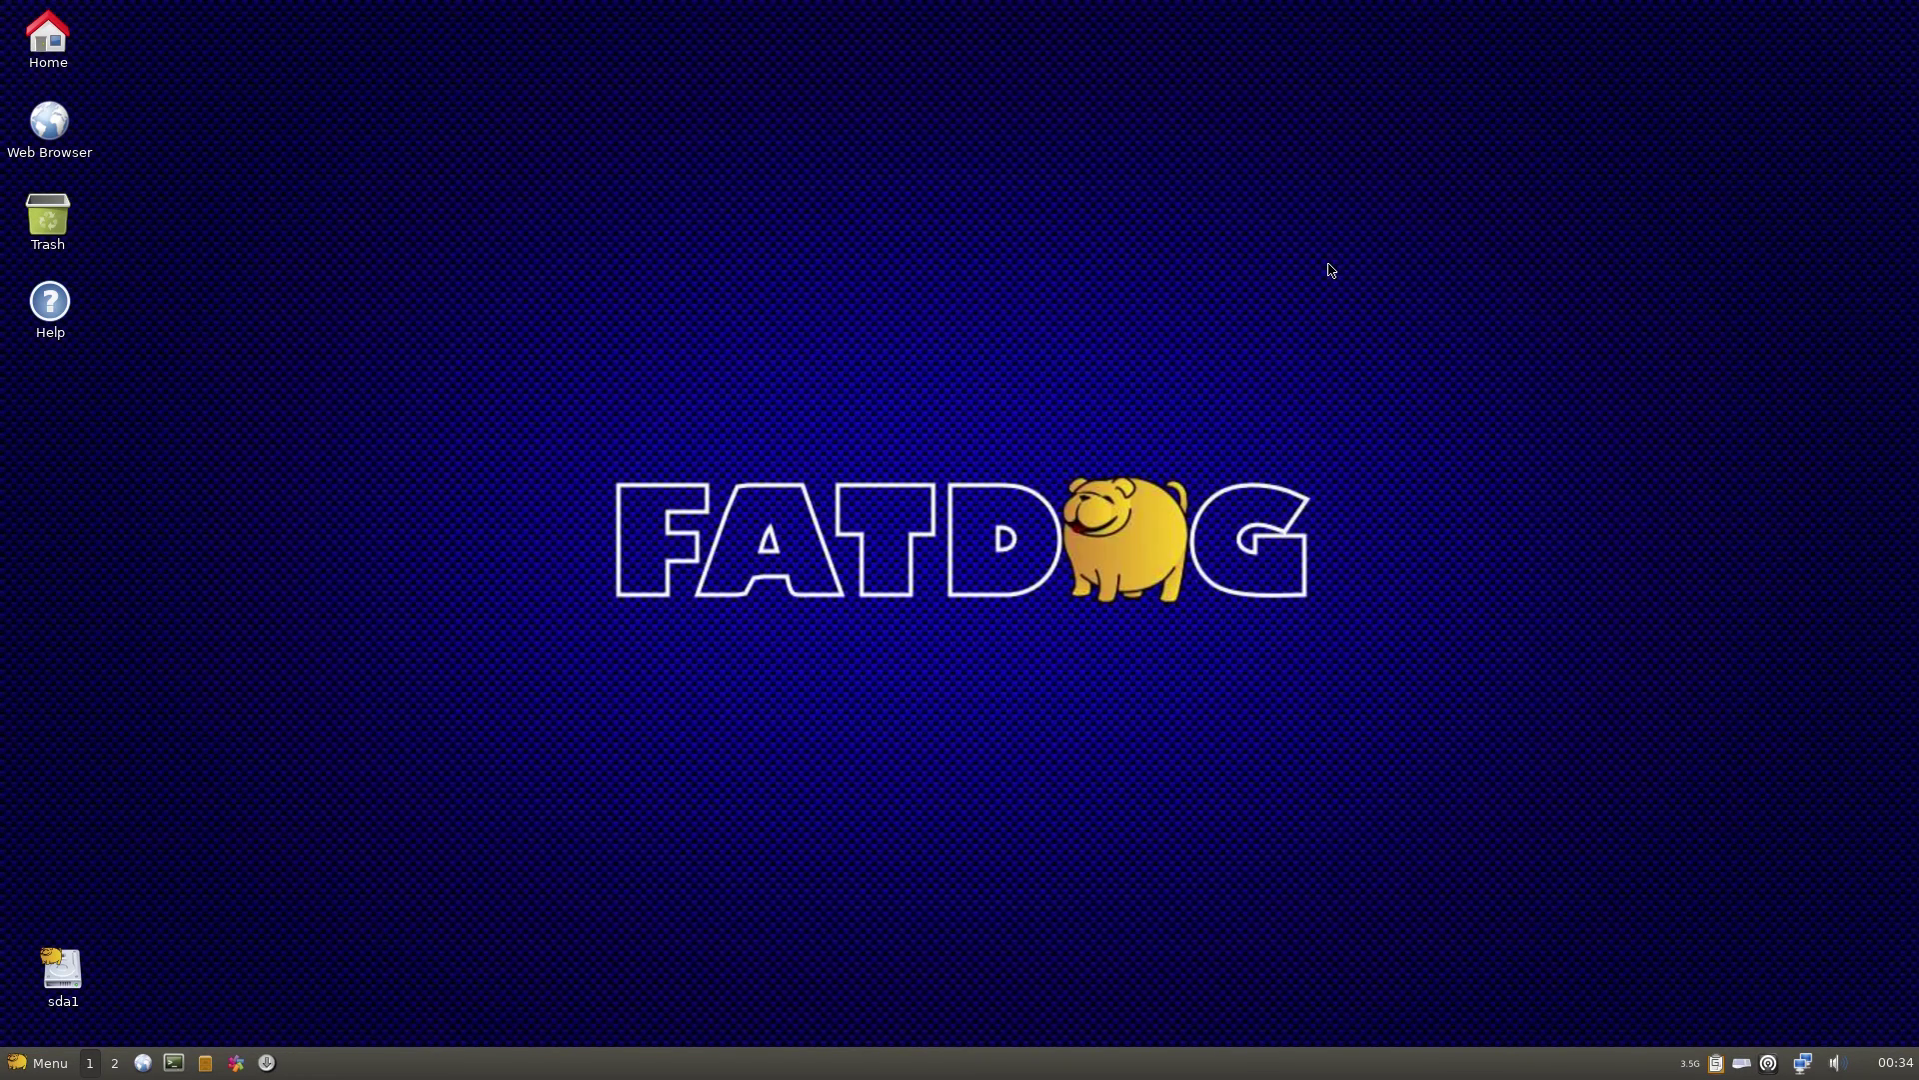